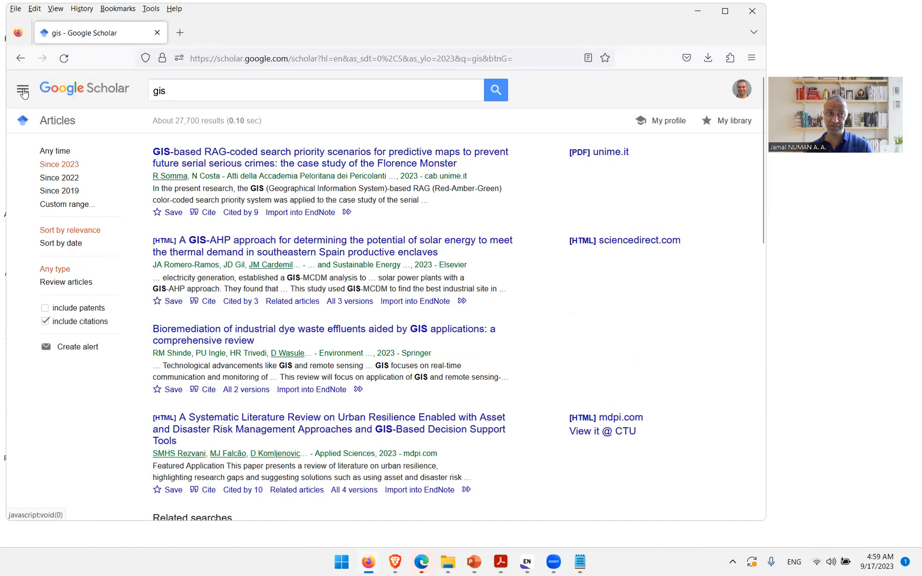
Step: Save the Google Scholar settings with citation import links shown for EndNote
click(23, 92)
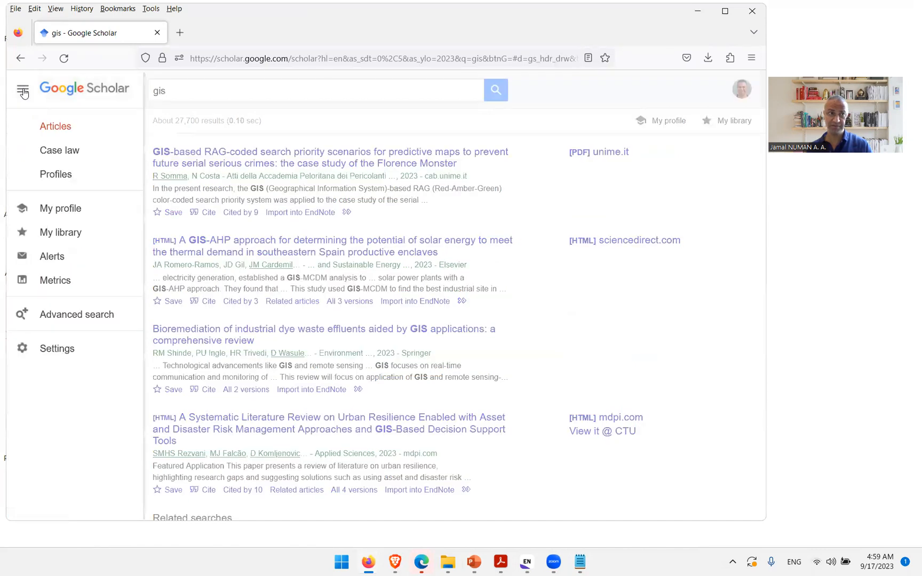
click(56, 349)
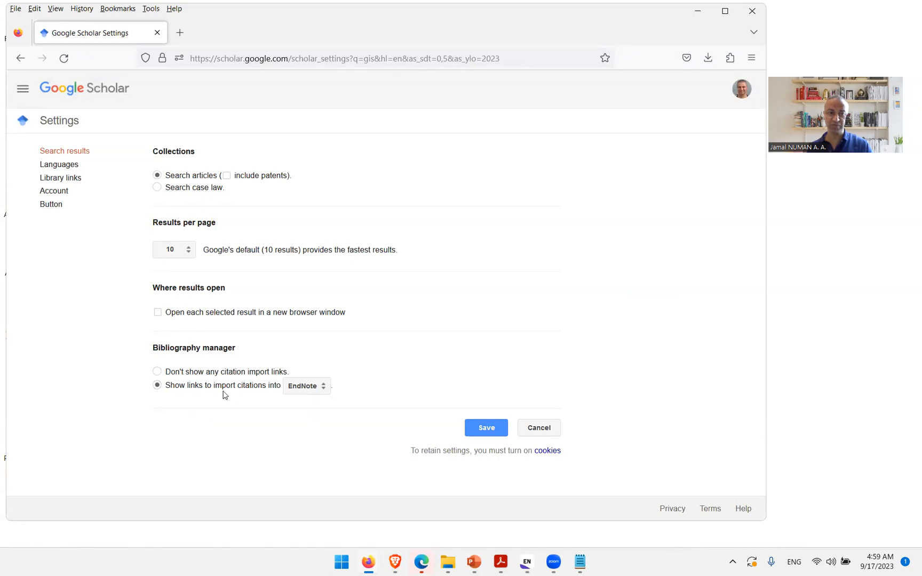
click(324, 392)
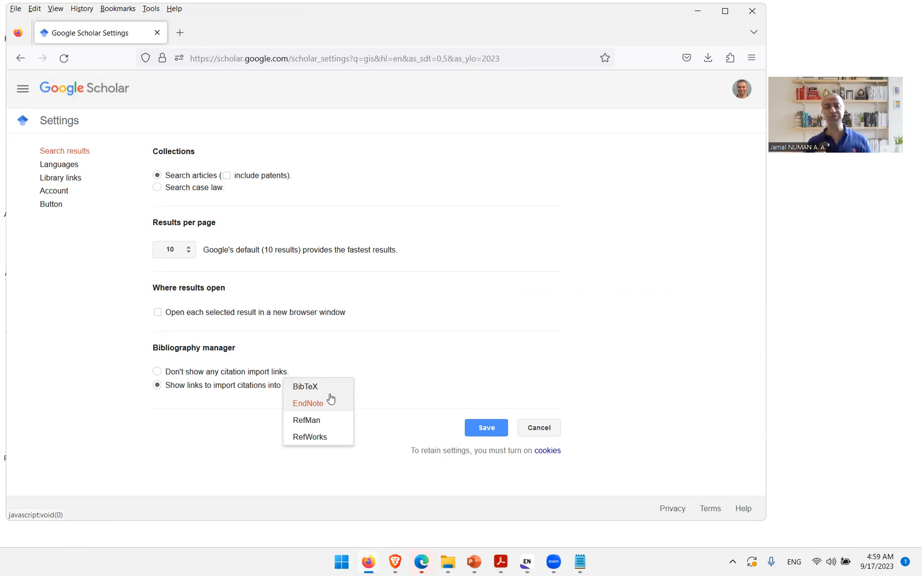
click(614, 346)
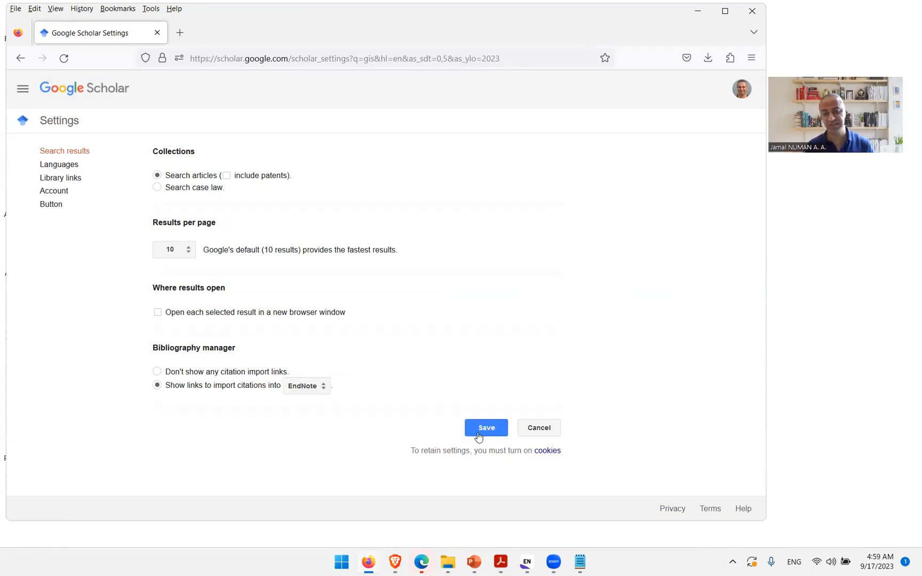
click(488, 431)
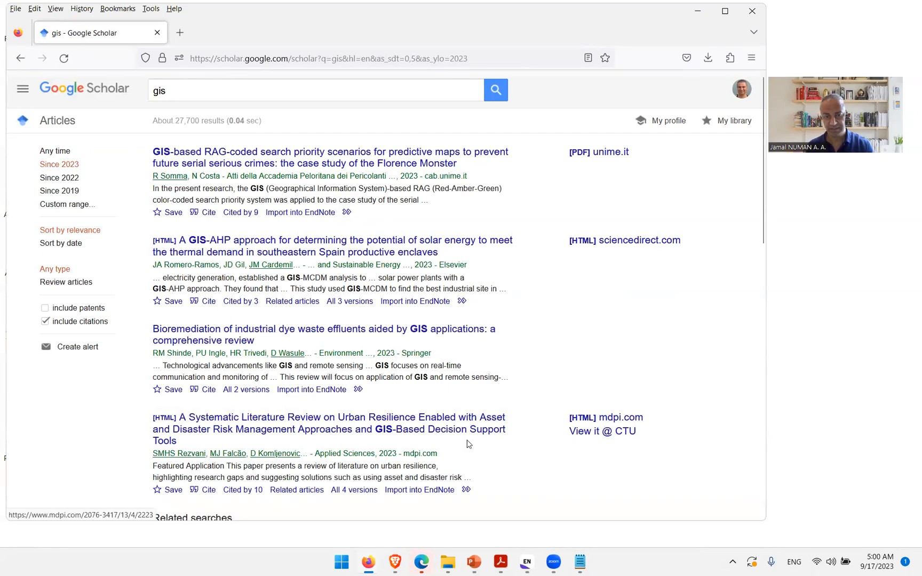
Step: Open Word with a new blank document in a maximized window, dismissing the licence notices
click(920, 566)
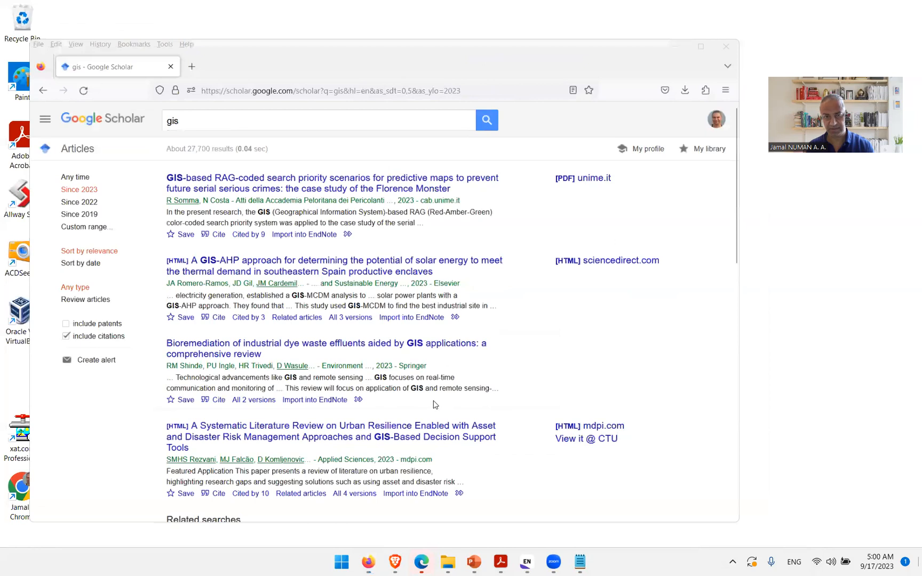
right_click(436, 234)
click(478, 284)
double_click(296, 145)
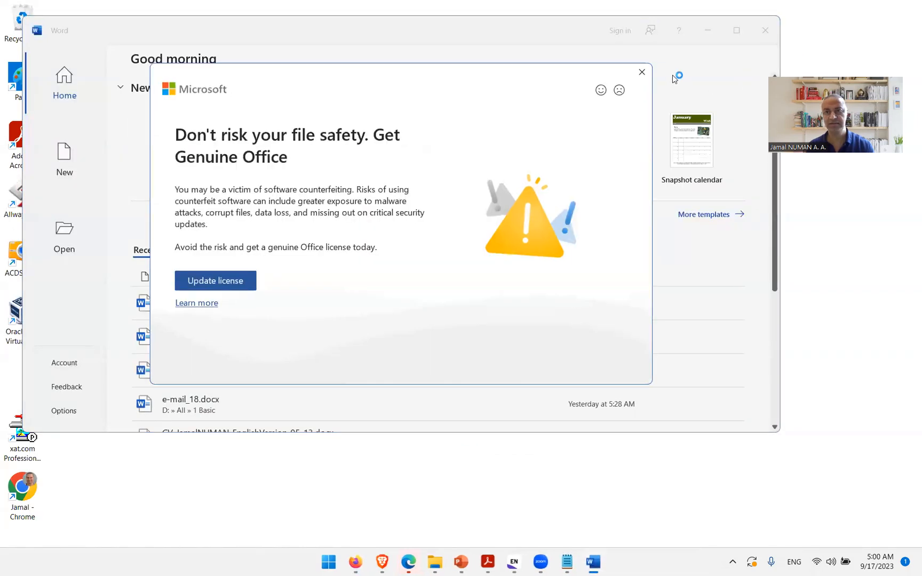
click(642, 73)
click(219, 138)
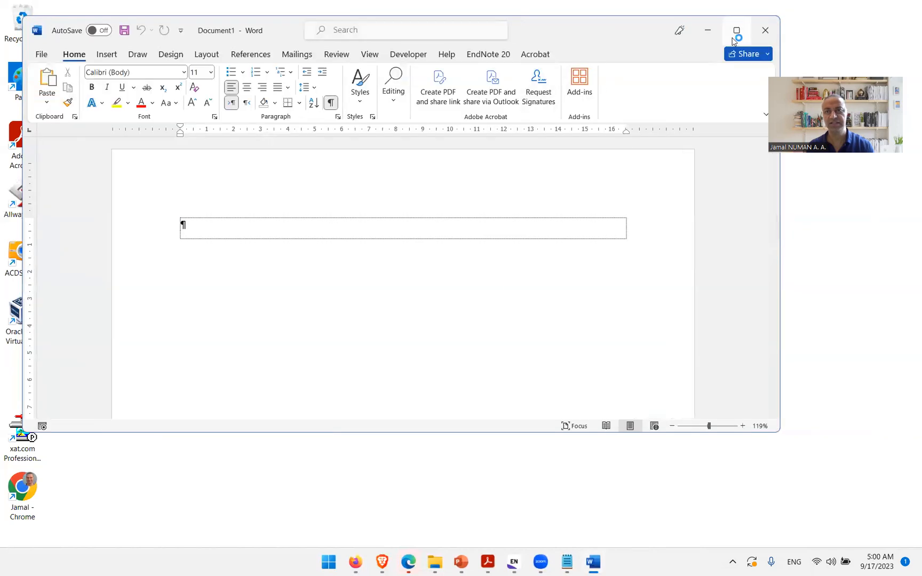
click(736, 31)
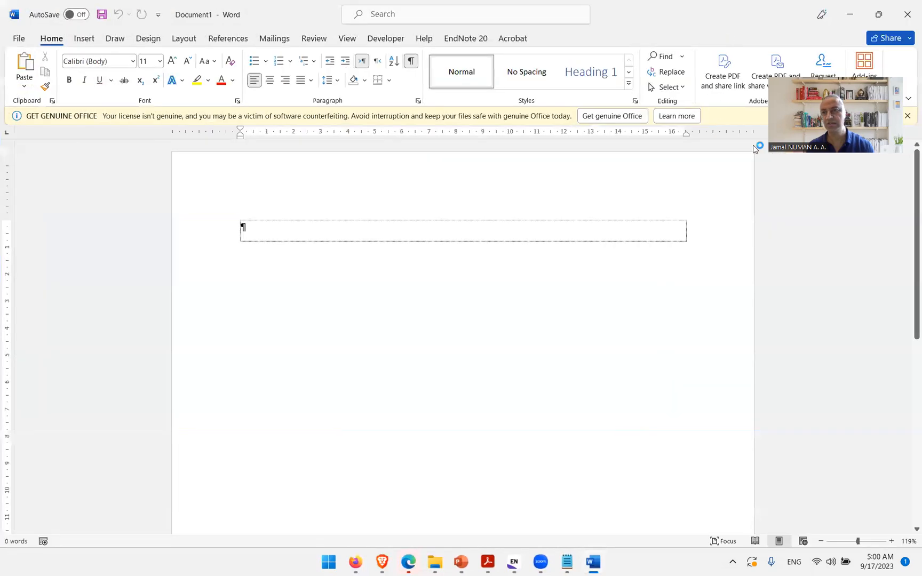
click(907, 116)
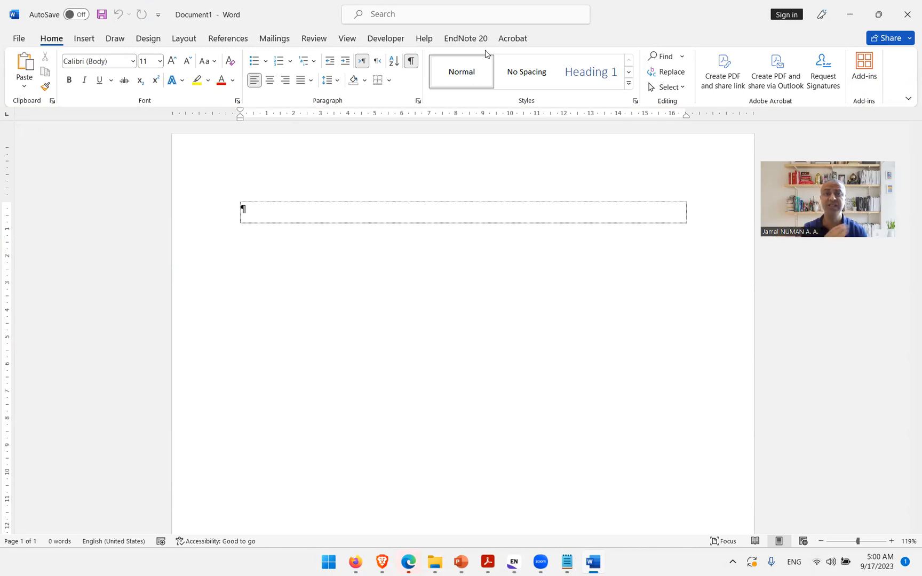
Step: Switch to the EndNote library window and restore it to a smaller size
key(super+d)
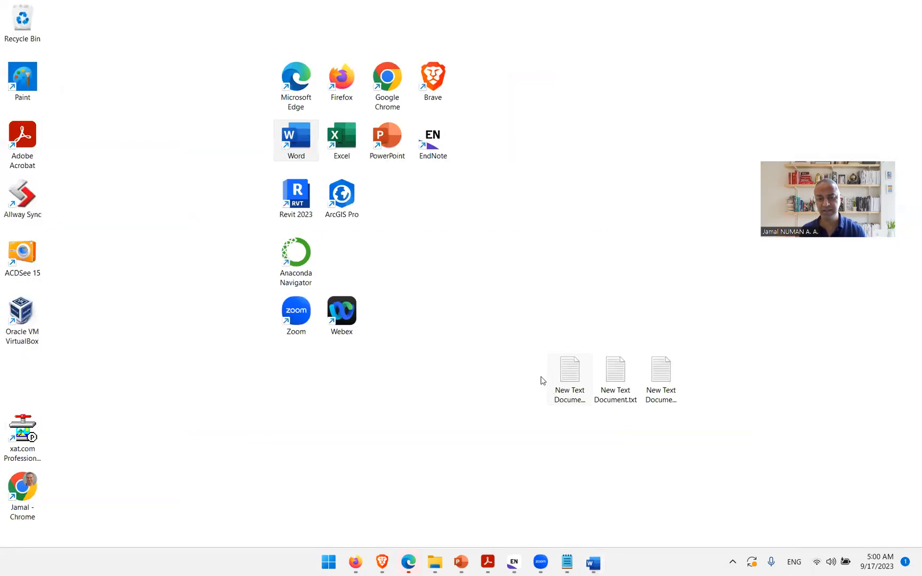
right_click(443, 324)
click(483, 202)
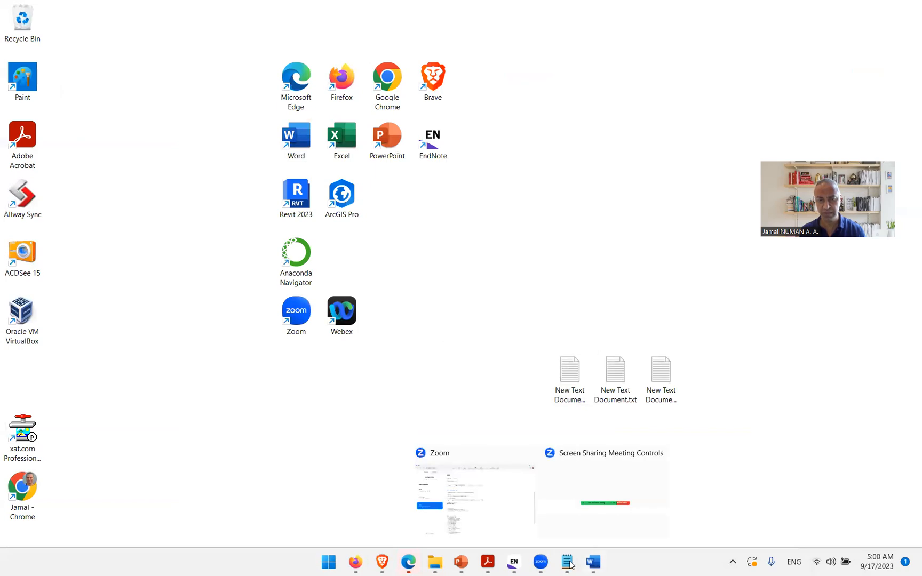
click(516, 565)
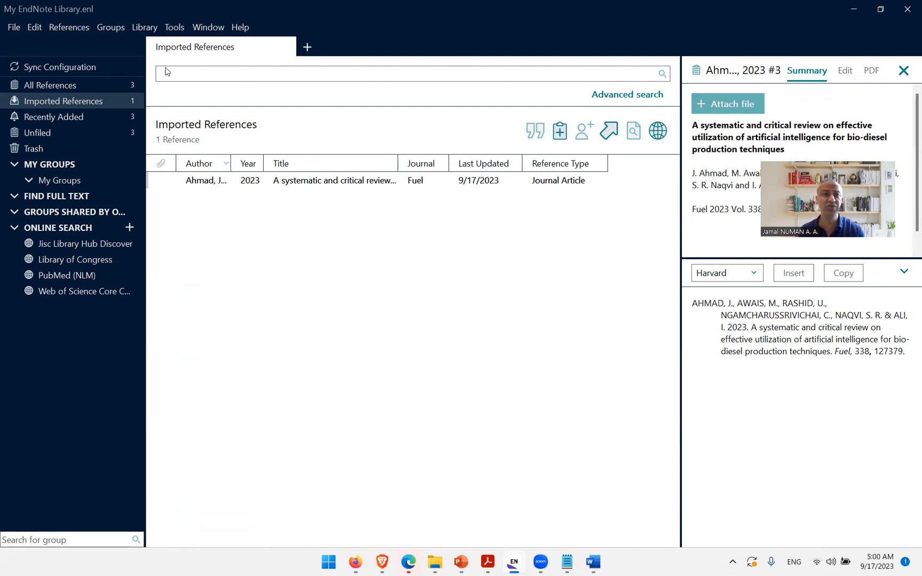
click(881, 9)
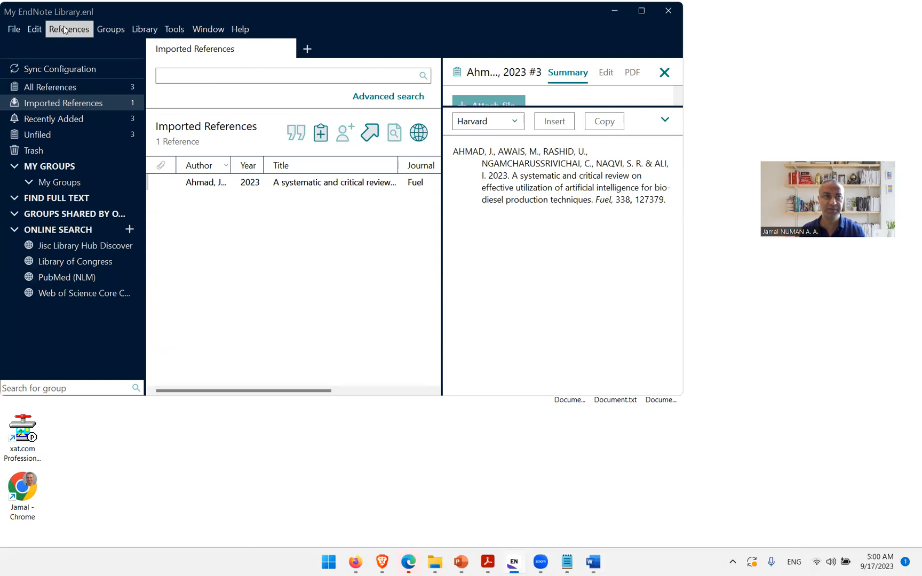
Step: Open the EndNote output style manager to examine the selected Harvard style, then close it
click(179, 33)
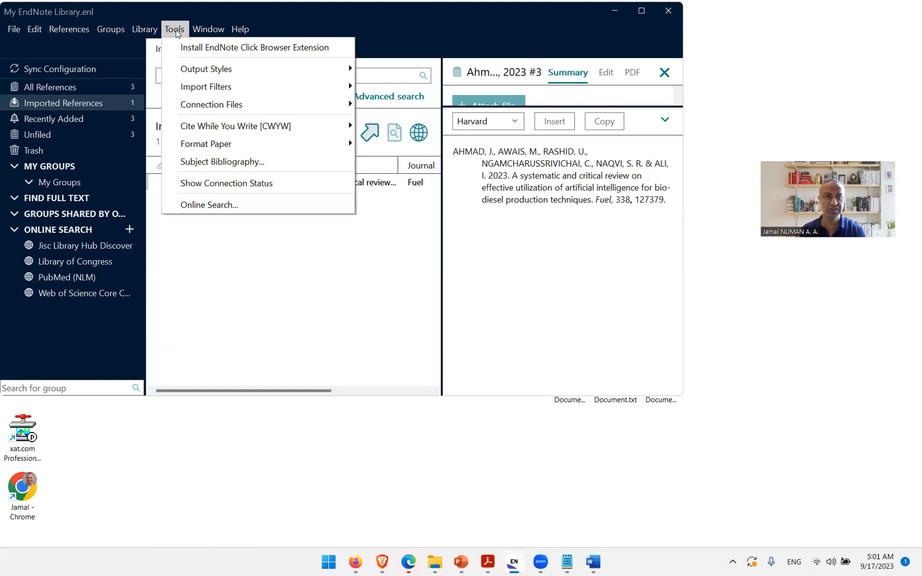
mouse_move(224, 70)
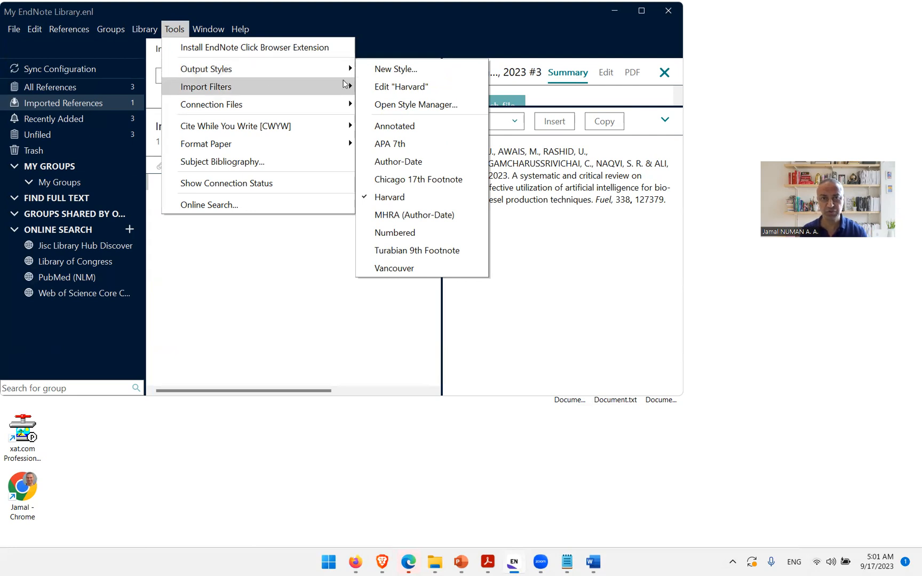
click(437, 105)
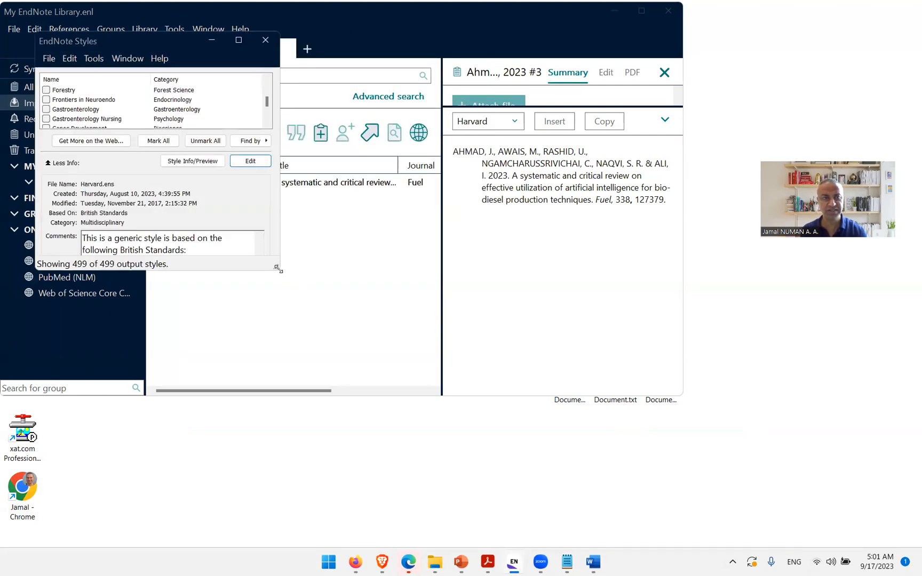
drag(278, 269, 359, 470)
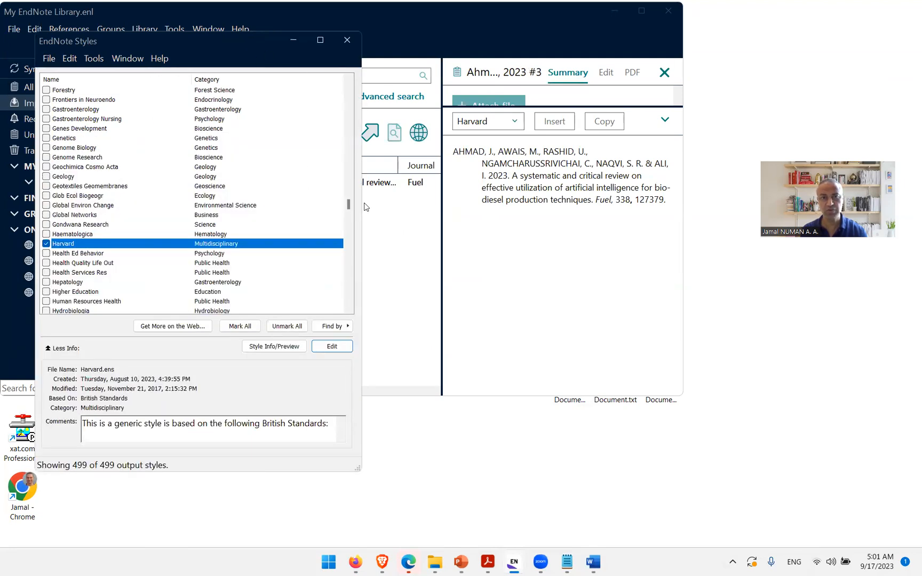
drag(234, 35, 518, 37)
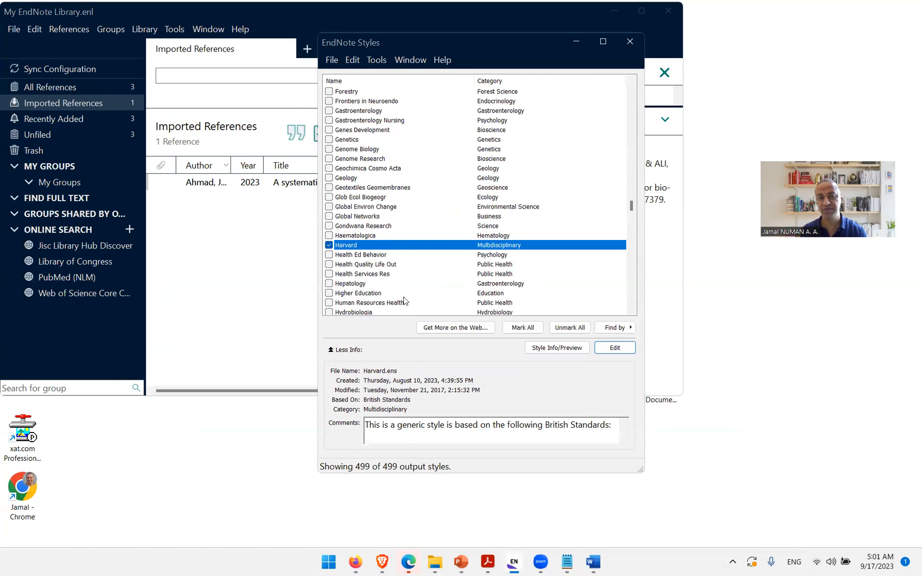
click(635, 47)
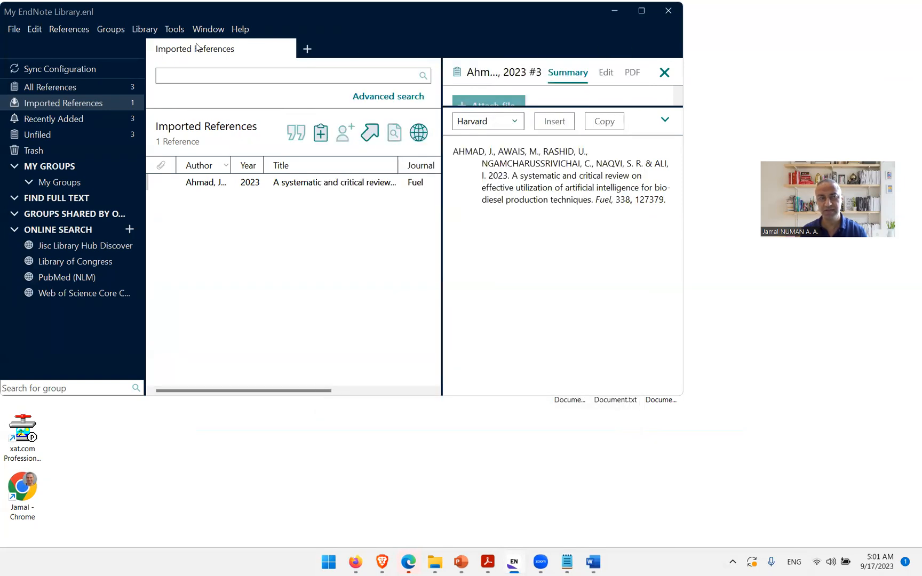
Step: Review the list of available output styles in EndNote
click(177, 32)
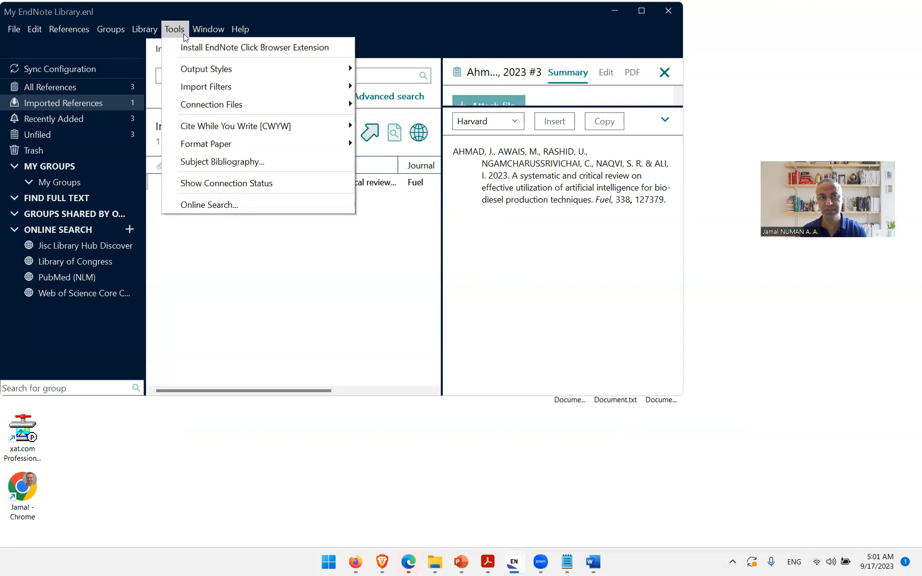
mouse_move(268, 72)
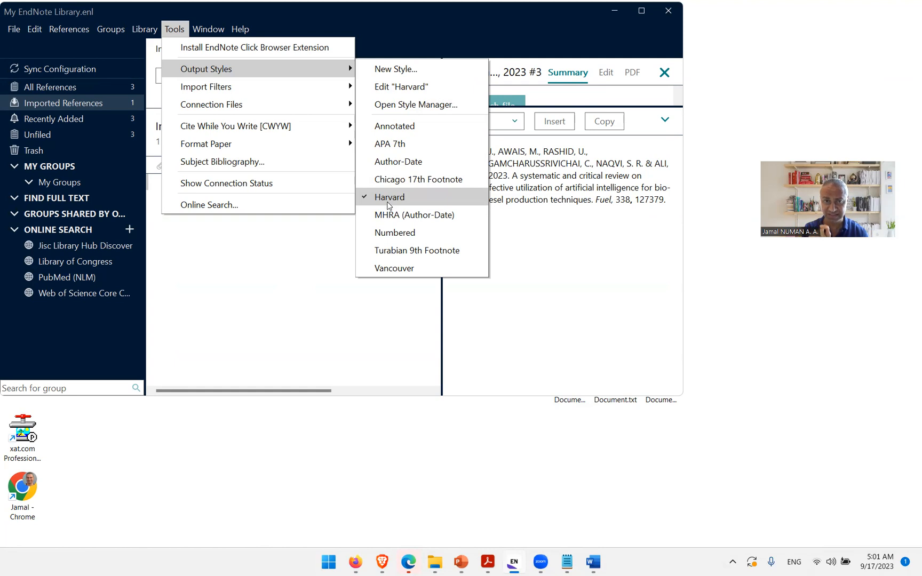
click(815, 430)
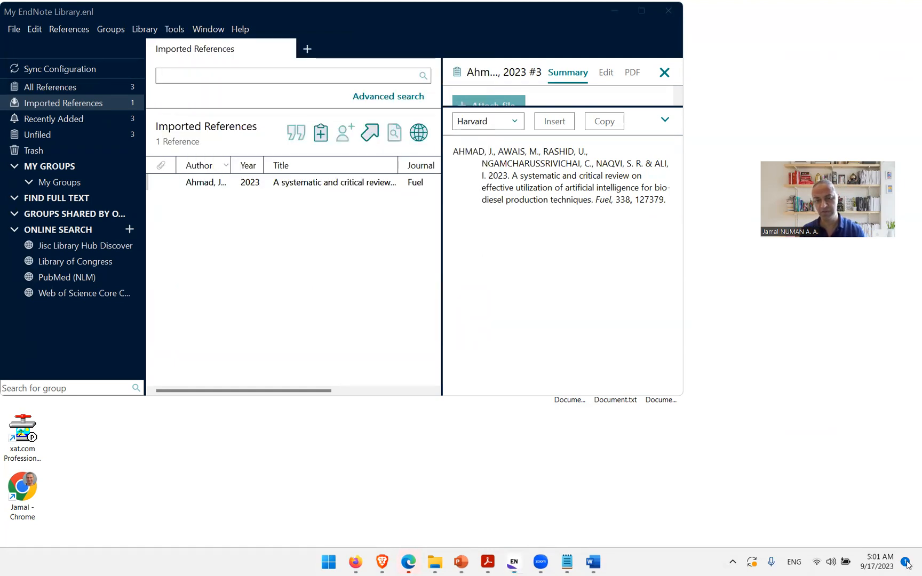
Step: Open Notepad and look through the tabs holding the saved Scopus and Web of Science search queries
click(919, 564)
right_click(431, 441)
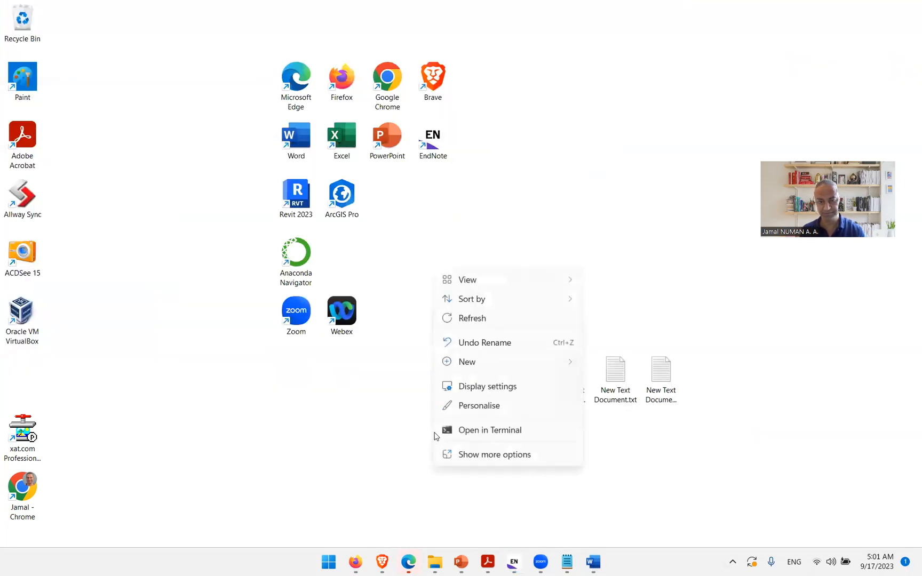
click(473, 319)
click(568, 562)
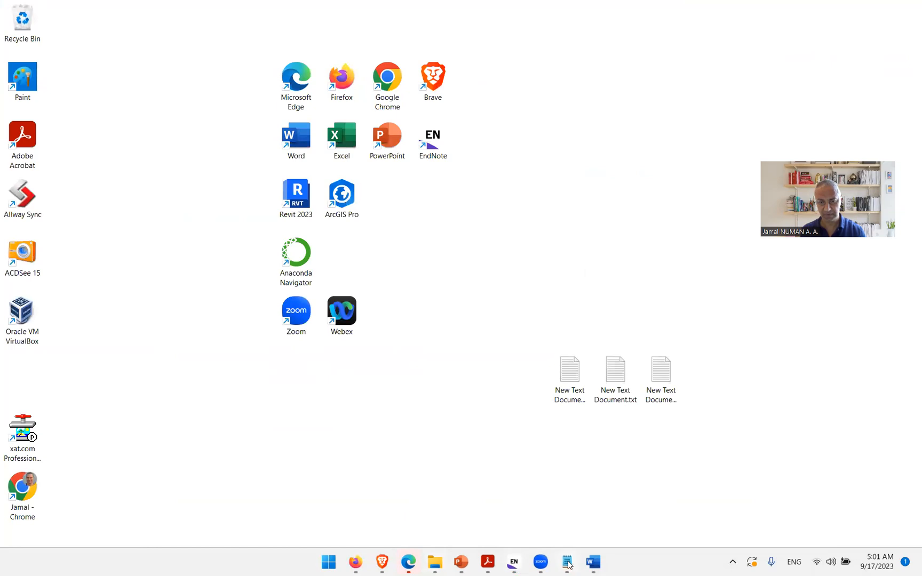
click(435, 185)
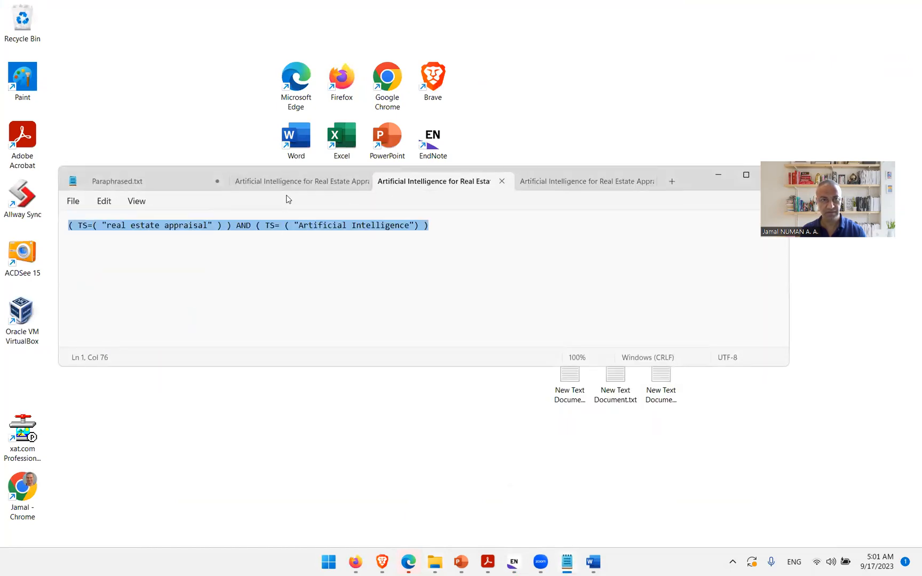
click(285, 188)
click(160, 181)
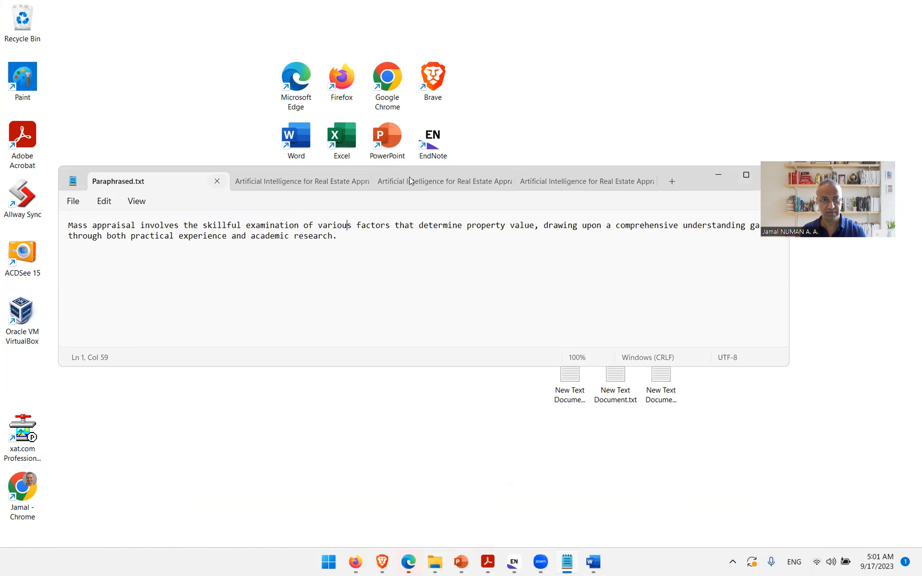
click(301, 184)
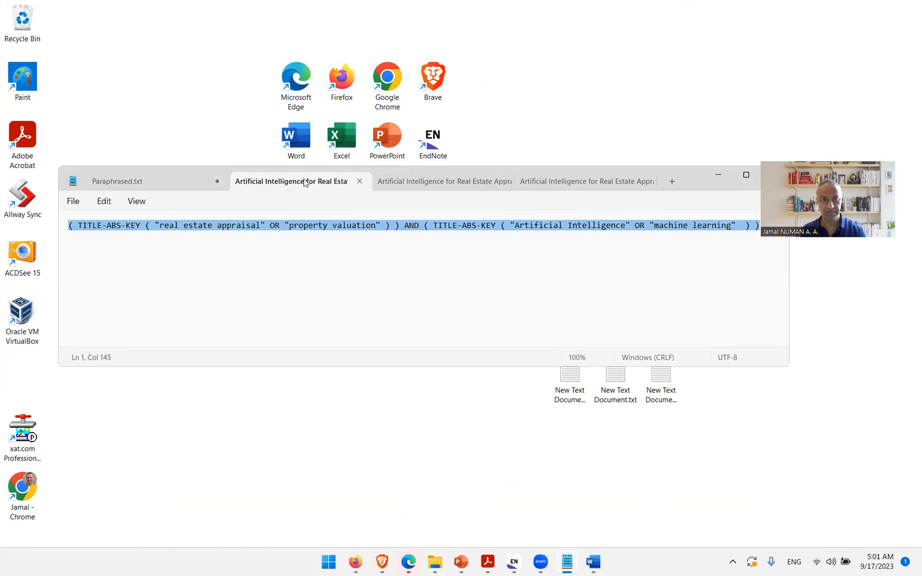
click(432, 184)
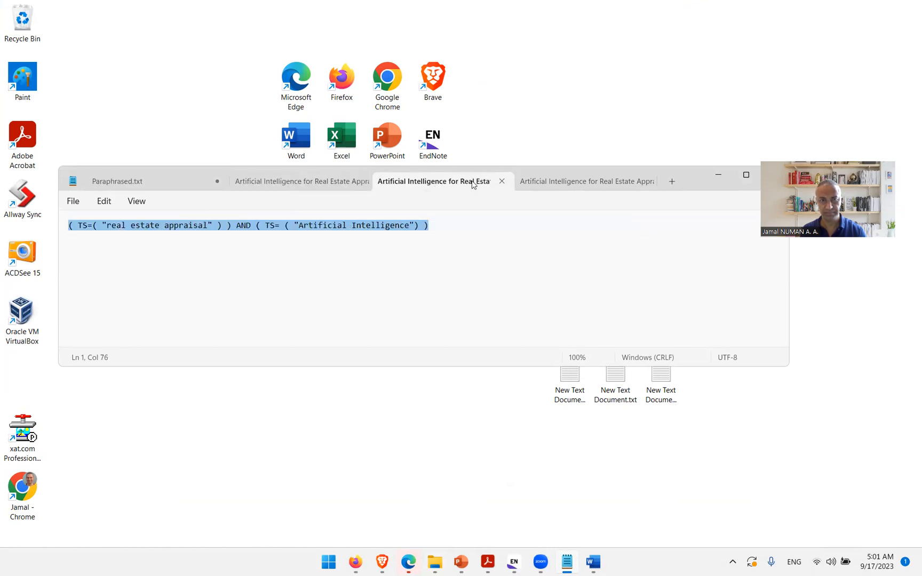
click(550, 184)
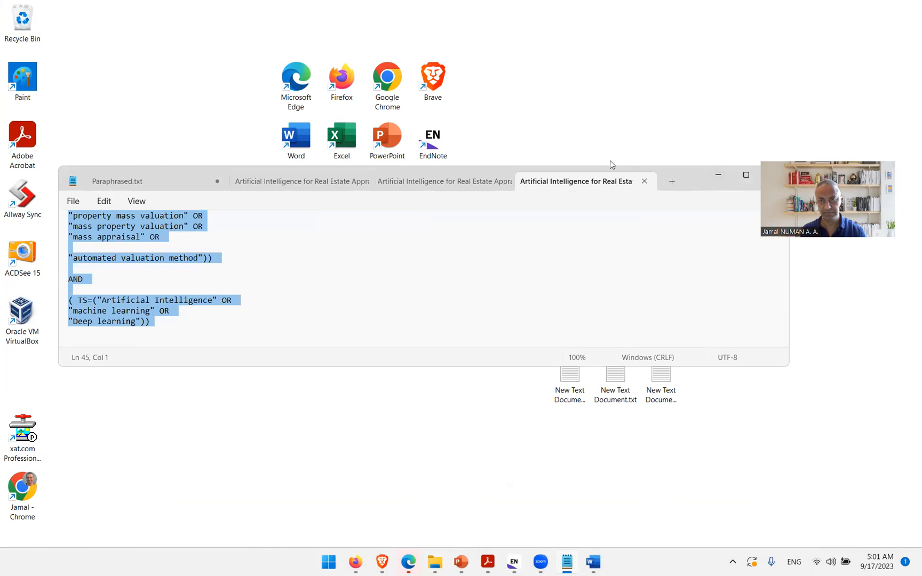
Step: Open Artificial Intelligence for Real Estate Appraisal_Title.txt from the Scopus_WOS folder and select its title text
drag(682, 167, 682, 132)
click(435, 563)
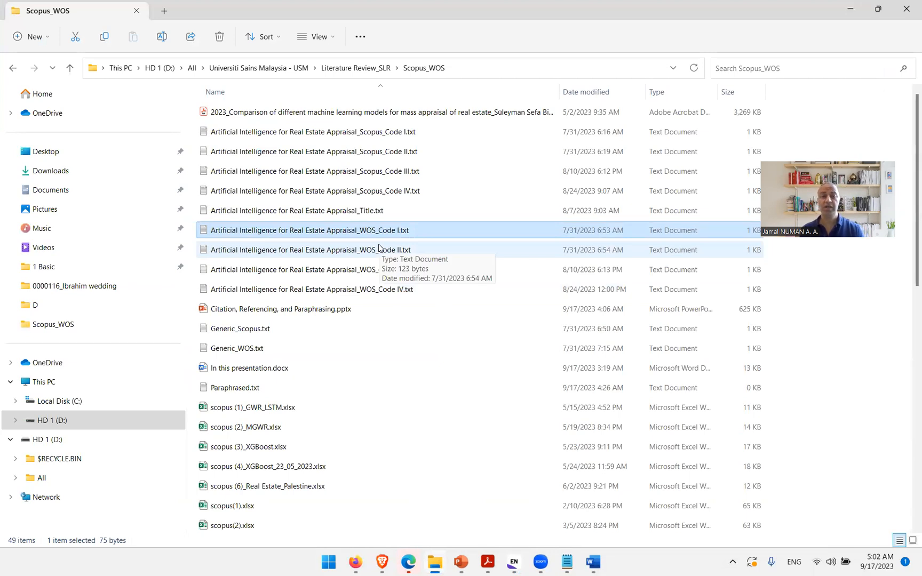
double_click(365, 210)
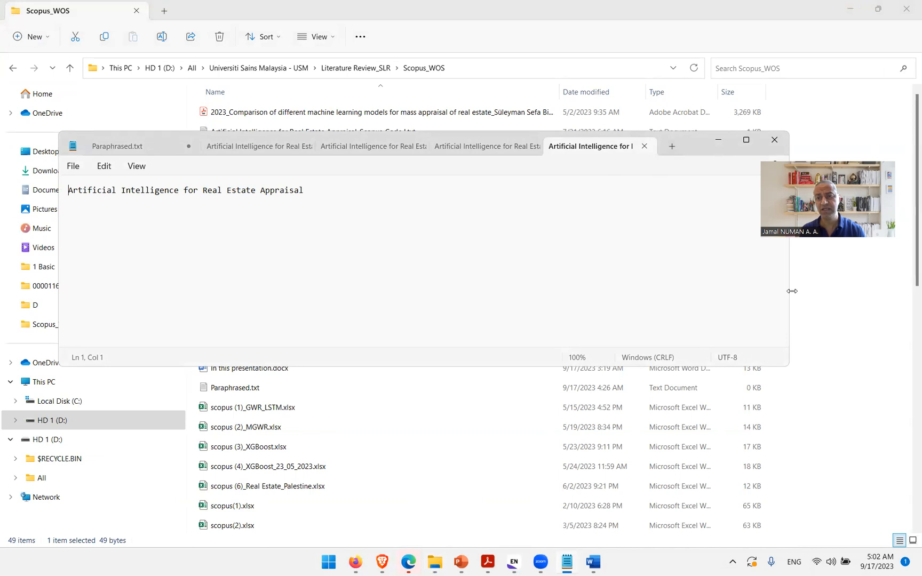
drag(792, 291, 642, 288)
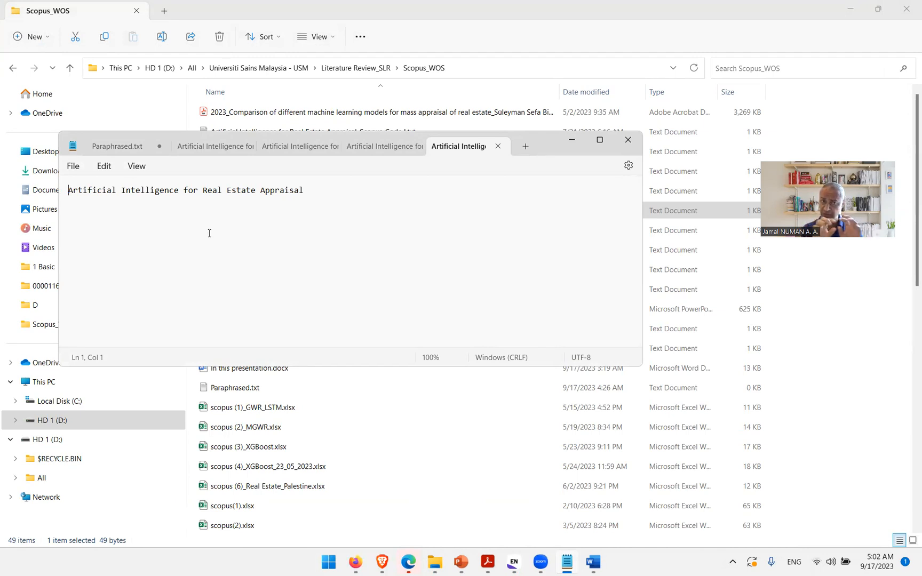
drag(308, 193, 69, 191)
key(ctrl+c)
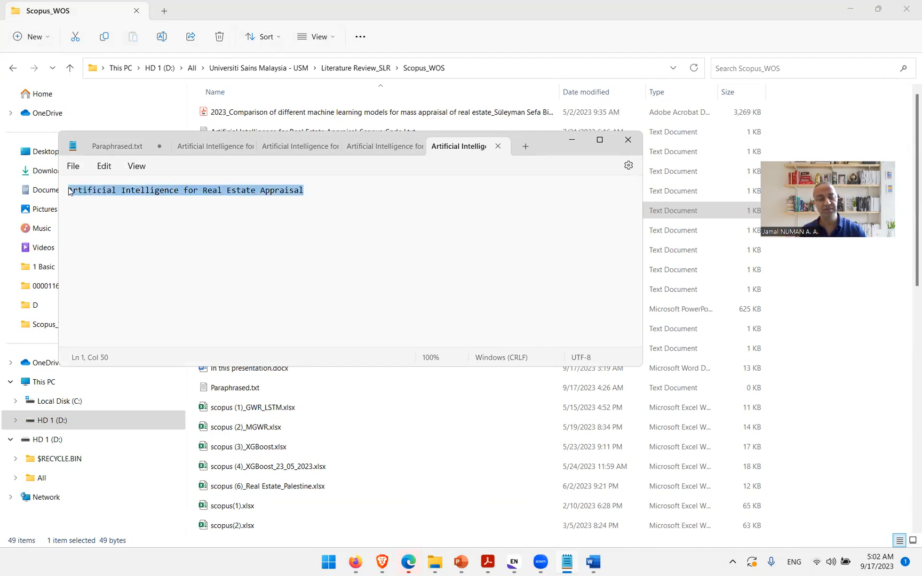
Step: Search Google Scholar for Artificial Intelligence for Real Estate Appraisal, comparing results for Any time and Since 2023
click(919, 564)
mouse_move(357, 564)
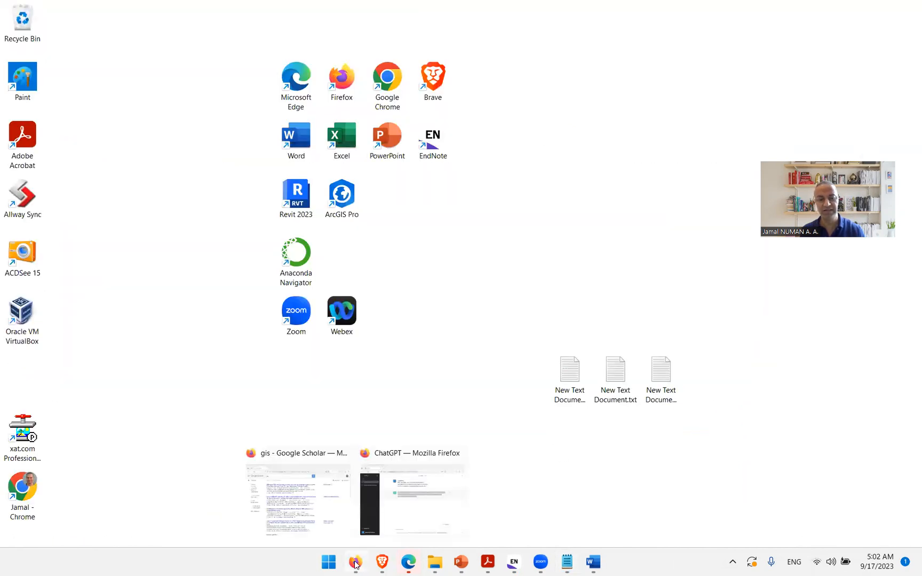
click(305, 525)
click(144, 86)
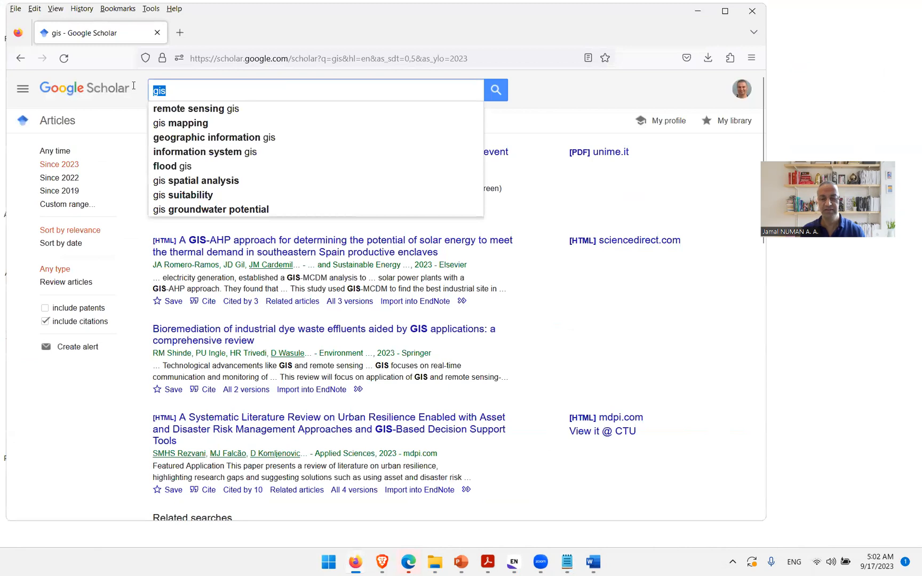
key(BackSpace)
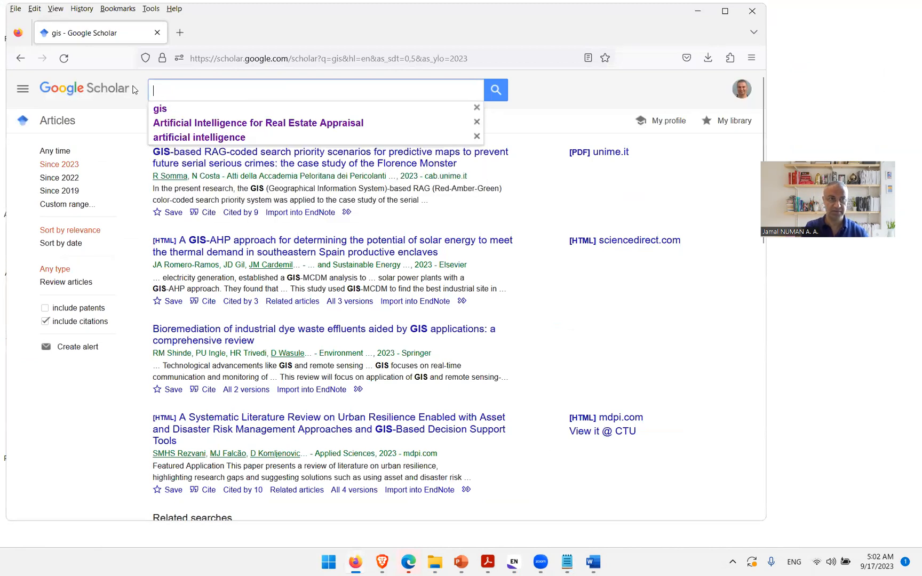
key(ctrl+v)
key(Return)
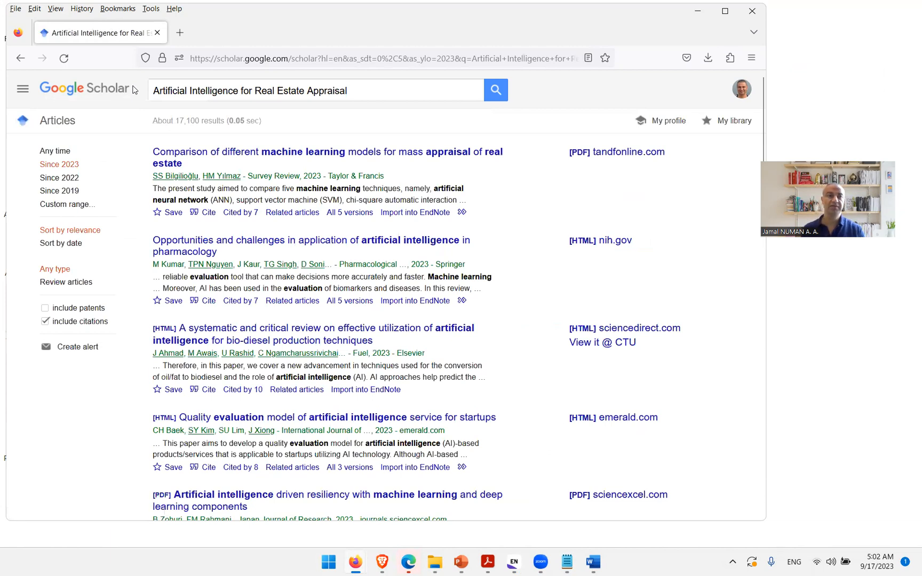
click(66, 153)
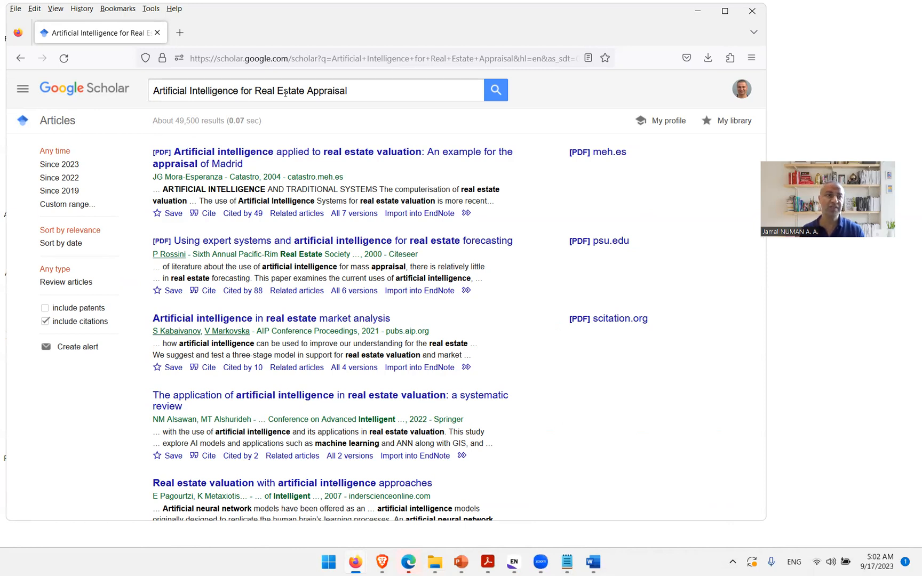
click(59, 165)
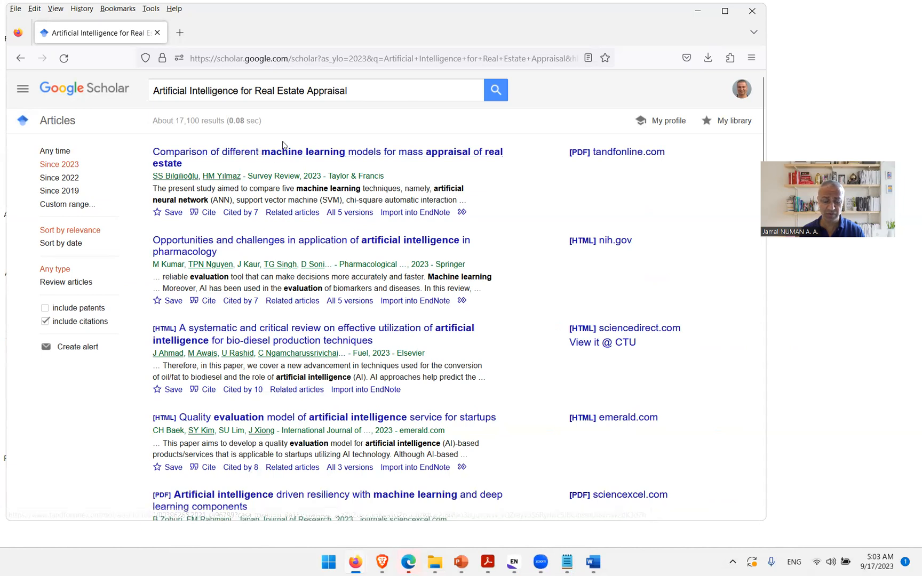
Step: In the open PDF, zoom in and copy the sentence beginning "Mass appraisal is the art of analyzing the property value factors"
mouse_move(489, 565)
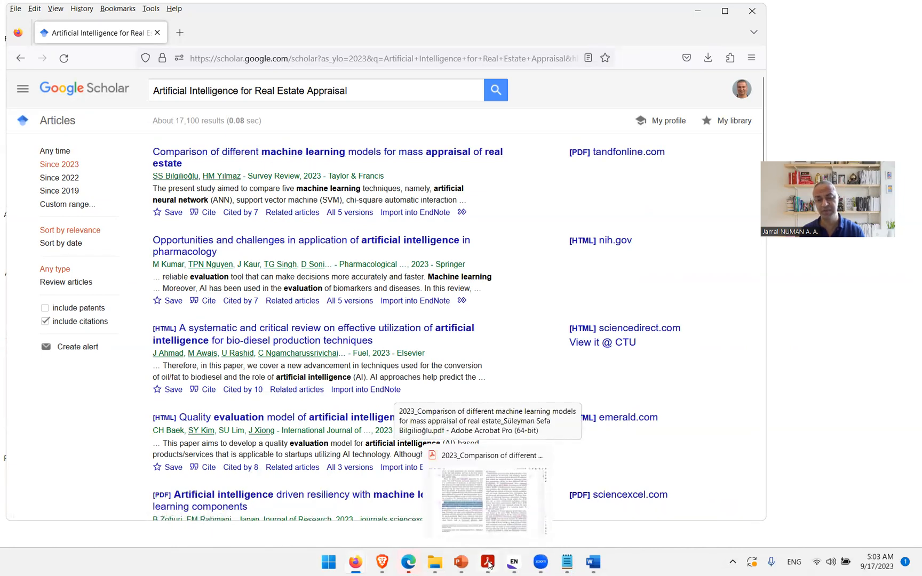
click(489, 565)
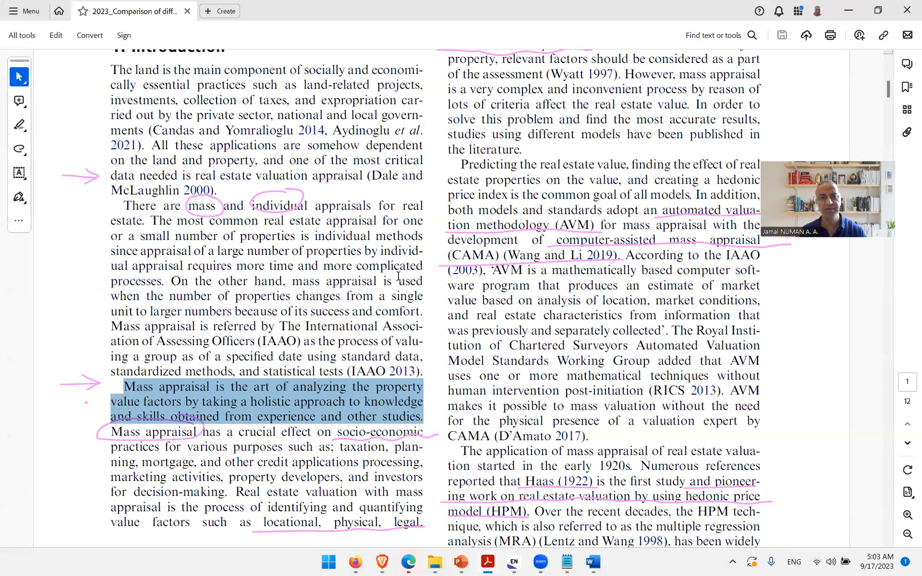
scroll(398, 277, down, 3)
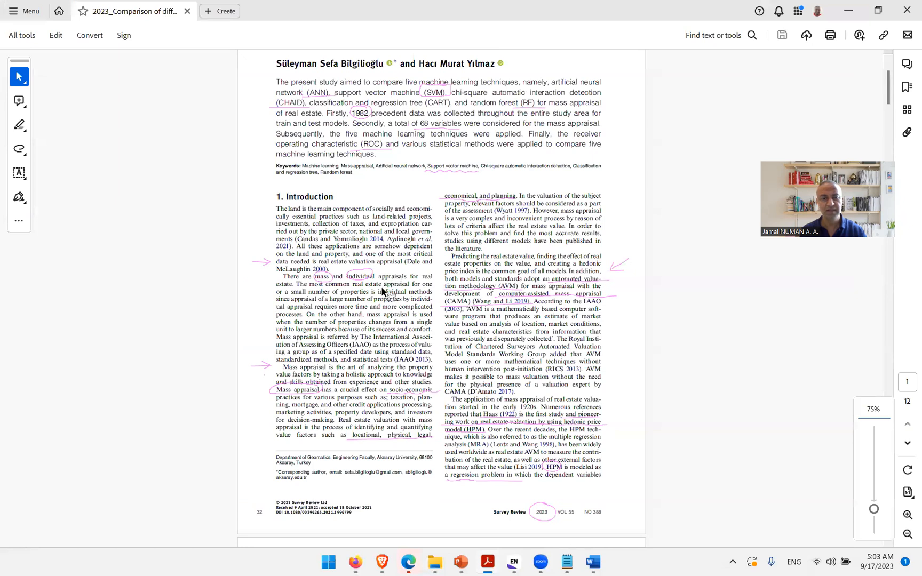
scroll(382, 291, up, 2)
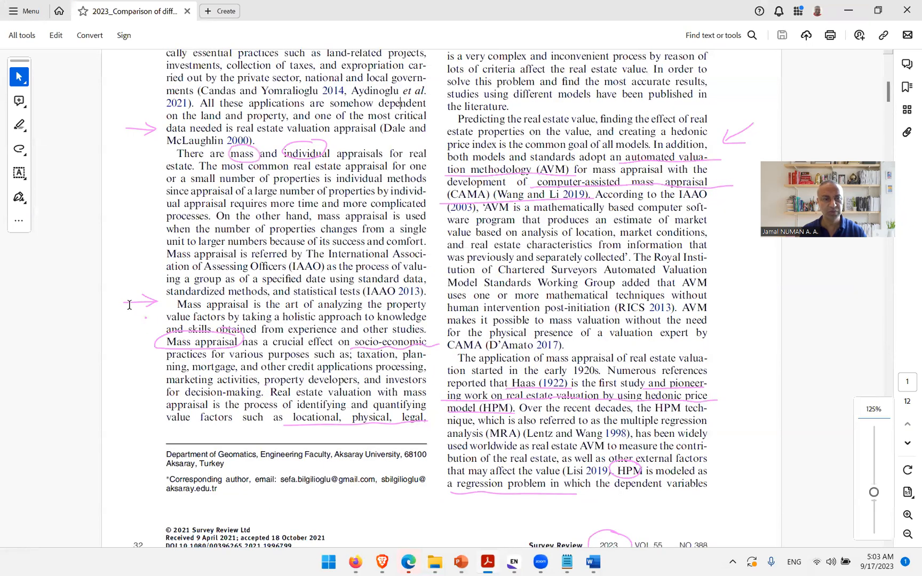
key(ctrl+plus)
drag(176, 305, 408, 335)
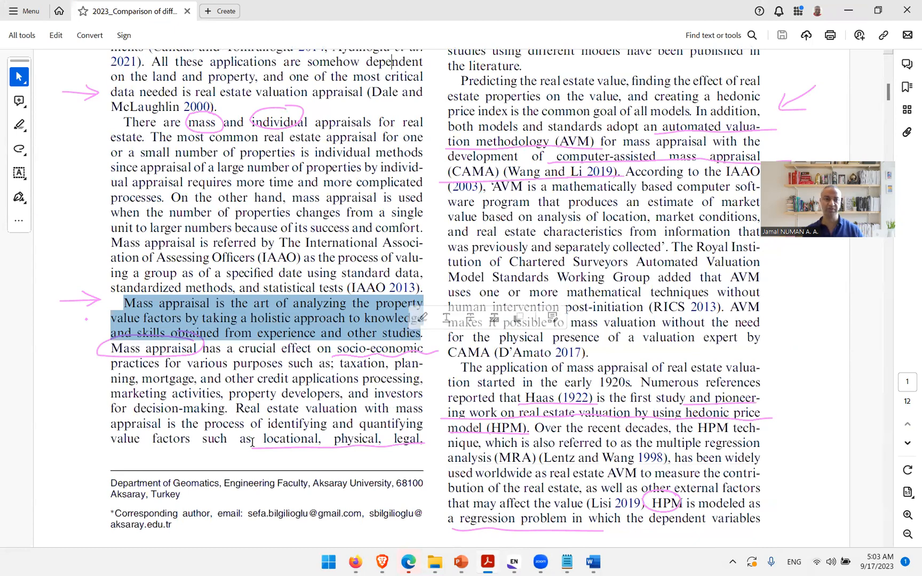
right_click(381, 323)
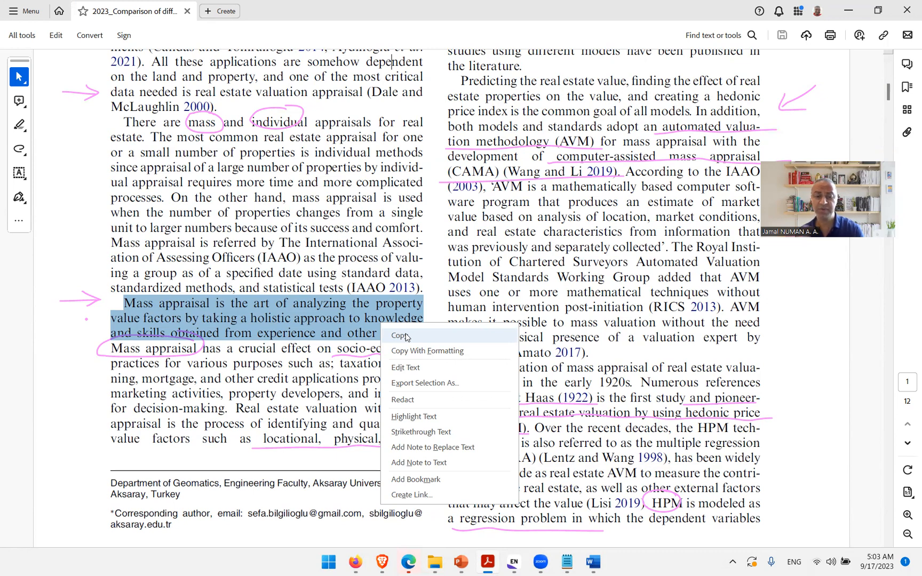
Step: Switch through the Notepad tabs and select all the paraphrased text in Paraphrased.txt
click(567, 562)
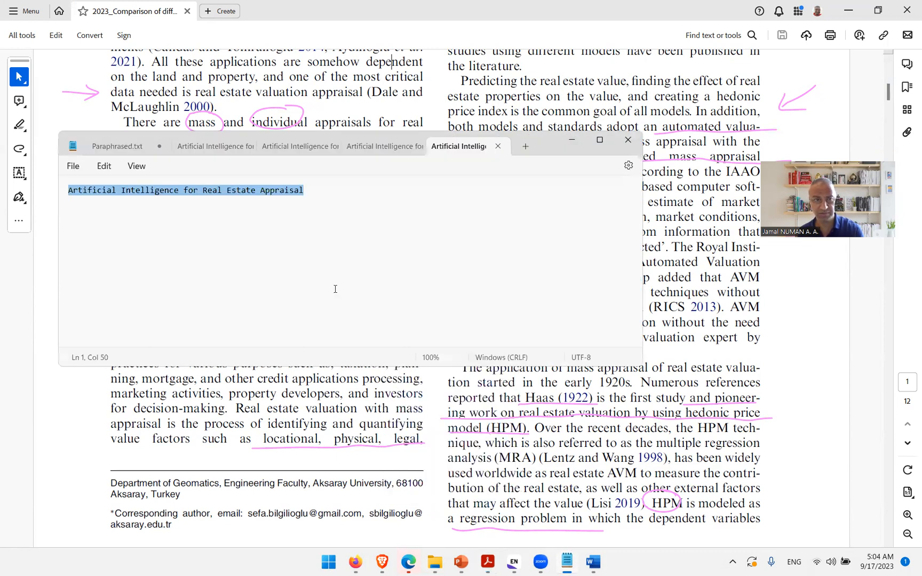
click(230, 151)
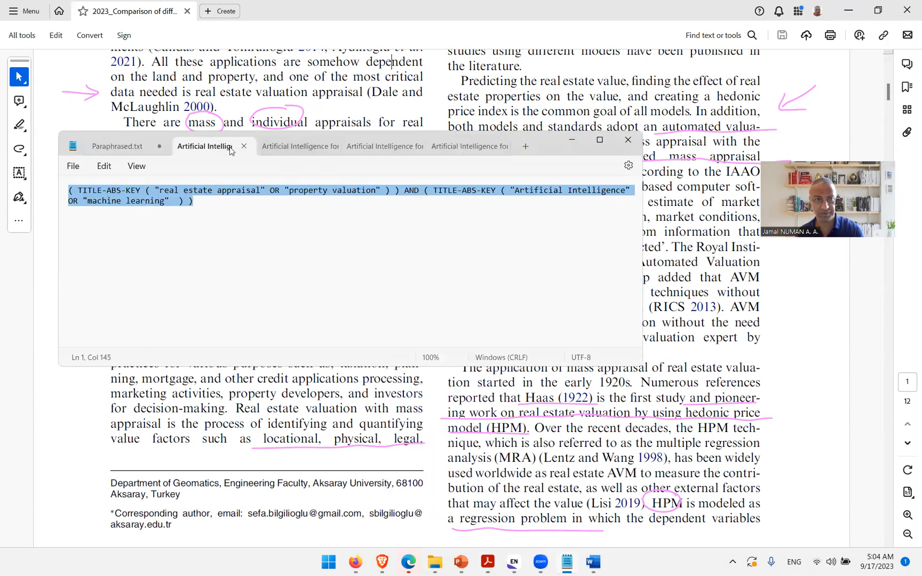
click(309, 148)
click(386, 148)
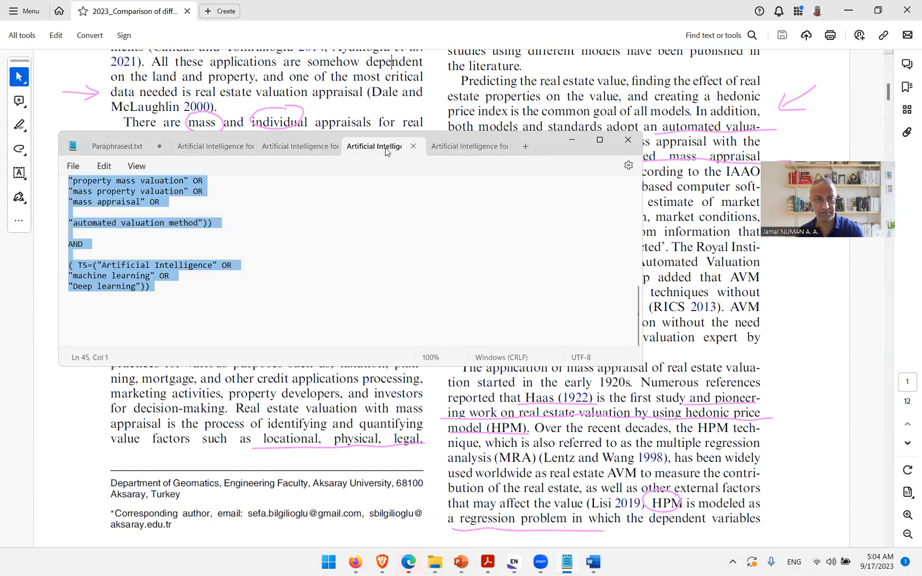
click(451, 148)
click(124, 153)
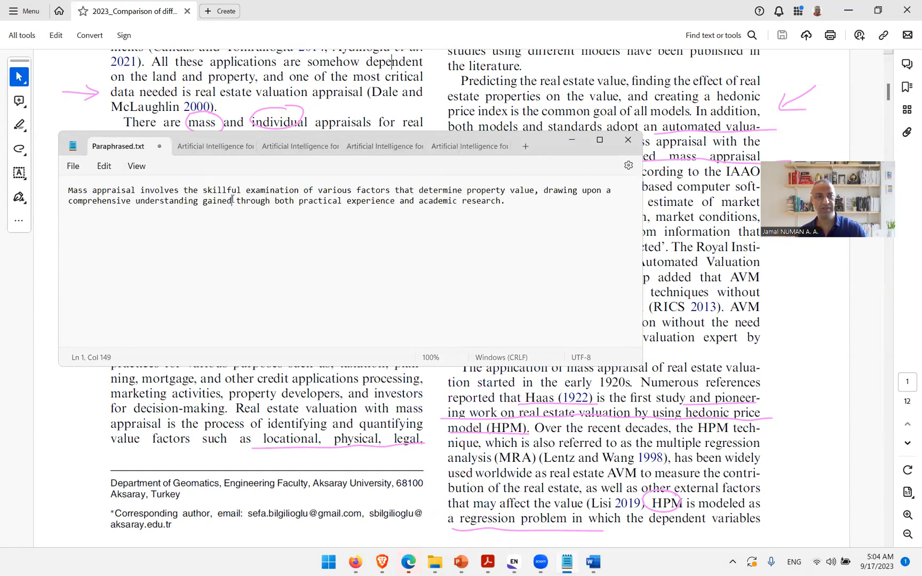
key(ctrl+a)
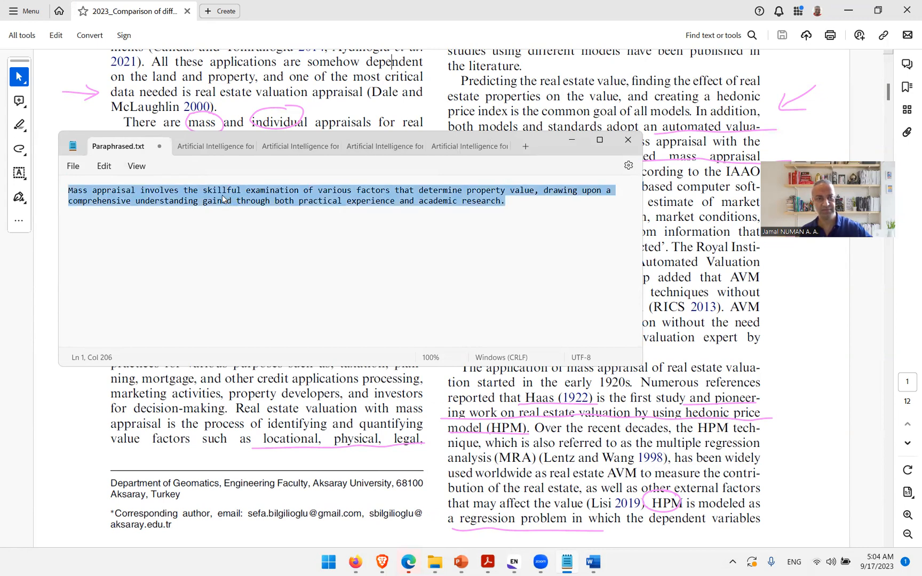
Step: Paste the paraphrased text into the Word document as text only and place the cursor after "research."
key(super+d)
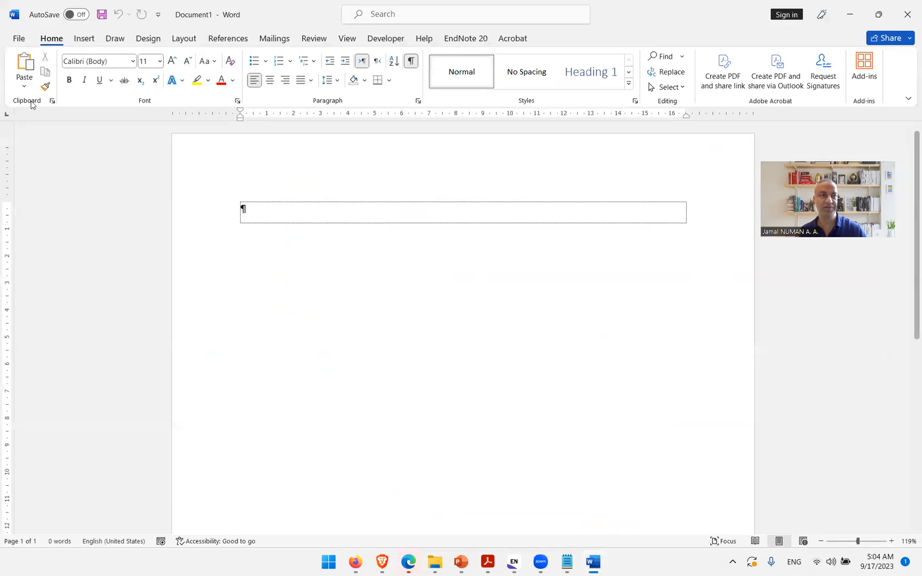
click(23, 88)
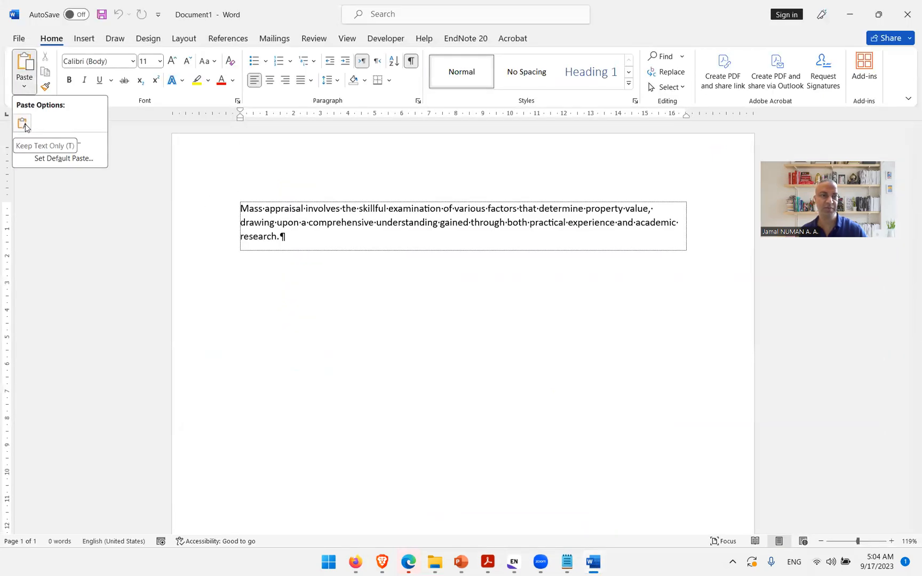
click(25, 127)
drag(287, 238, 241, 214)
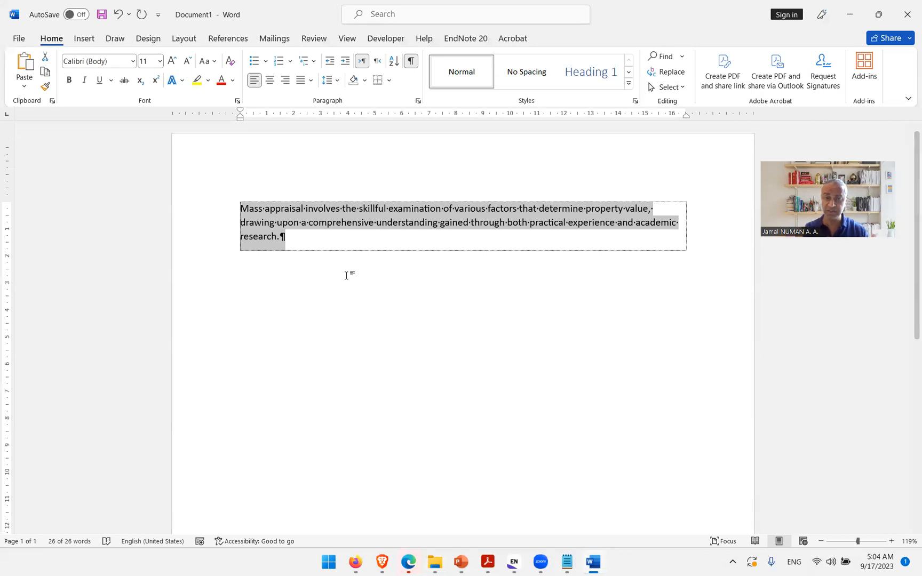
click(281, 238)
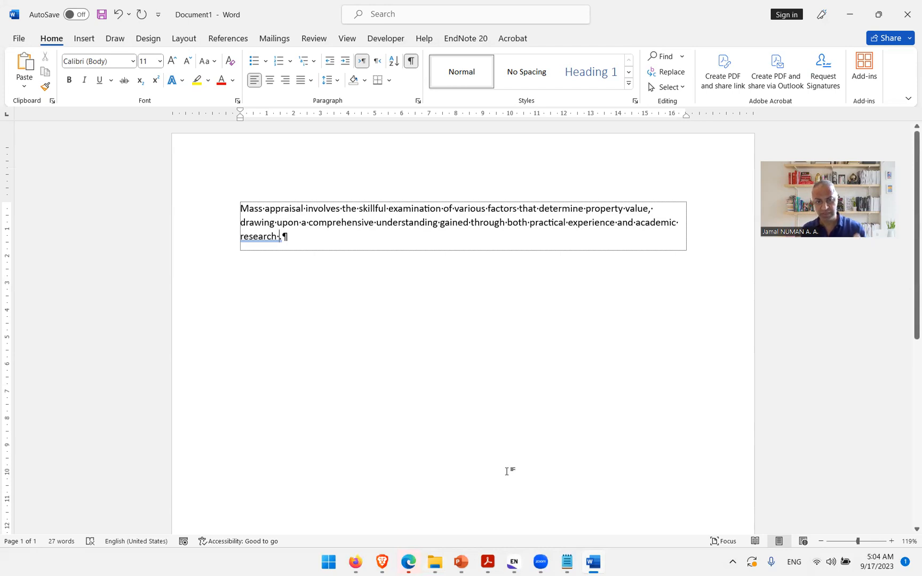
Step: Import the first Scholar result, the 2023 mass appraisal machine learning paper, into EndNote and select the imported reference
click(358, 565)
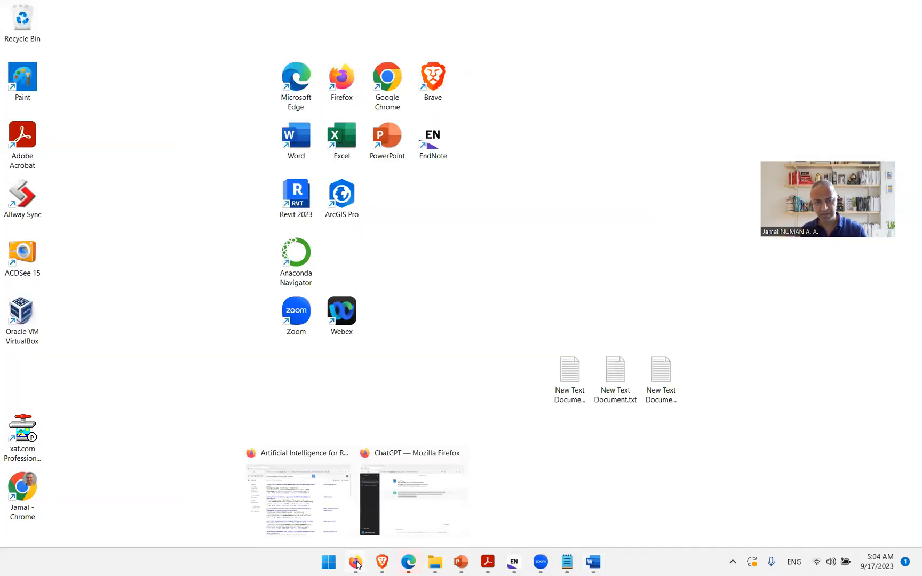
click(297, 519)
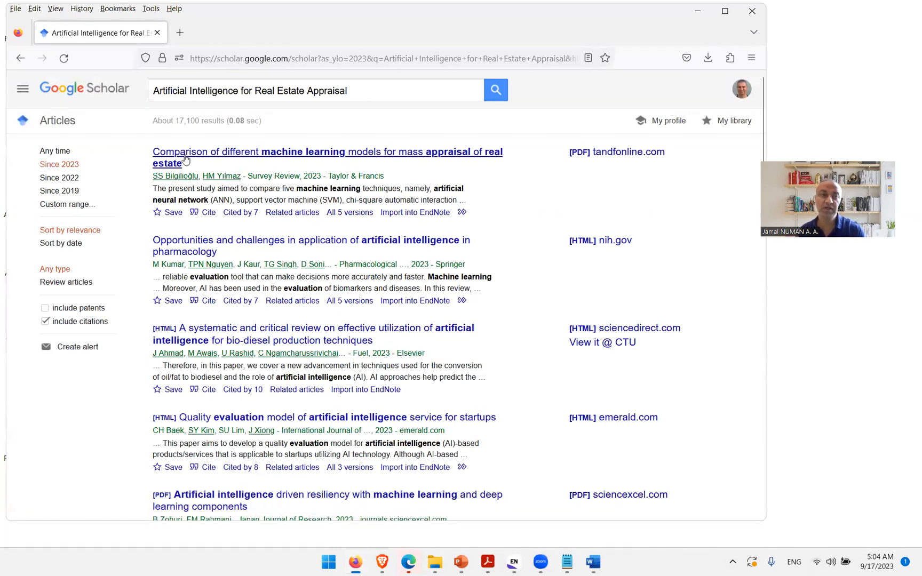
click(431, 214)
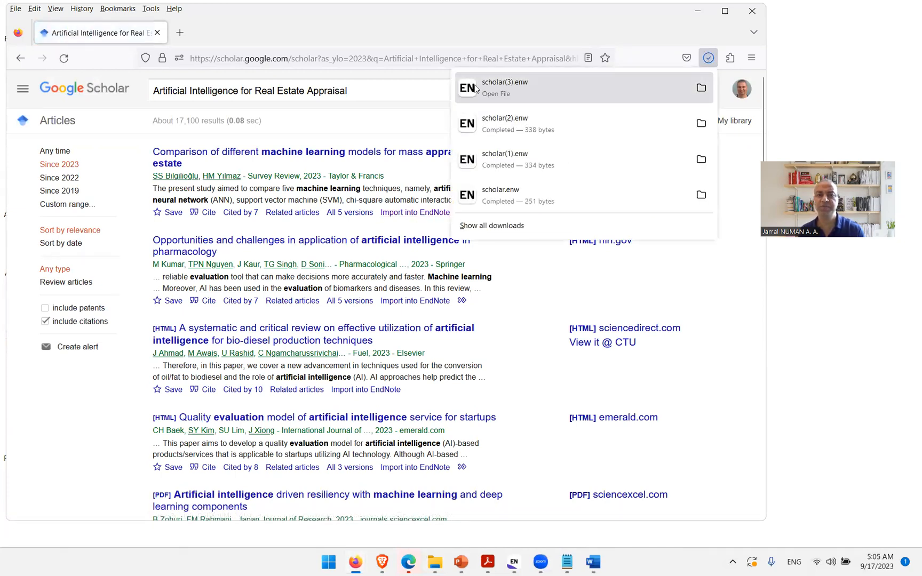
click(511, 92)
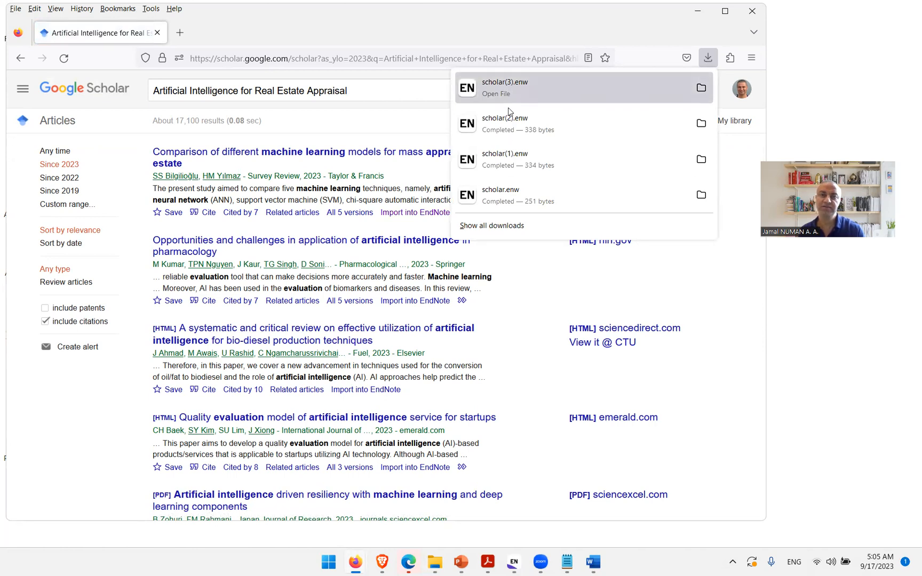
click(514, 562)
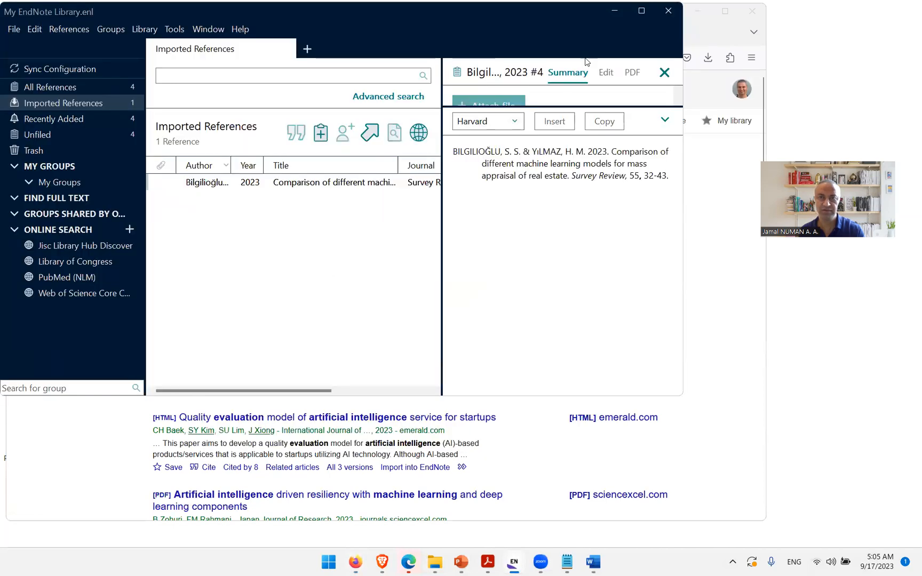
click(642, 11)
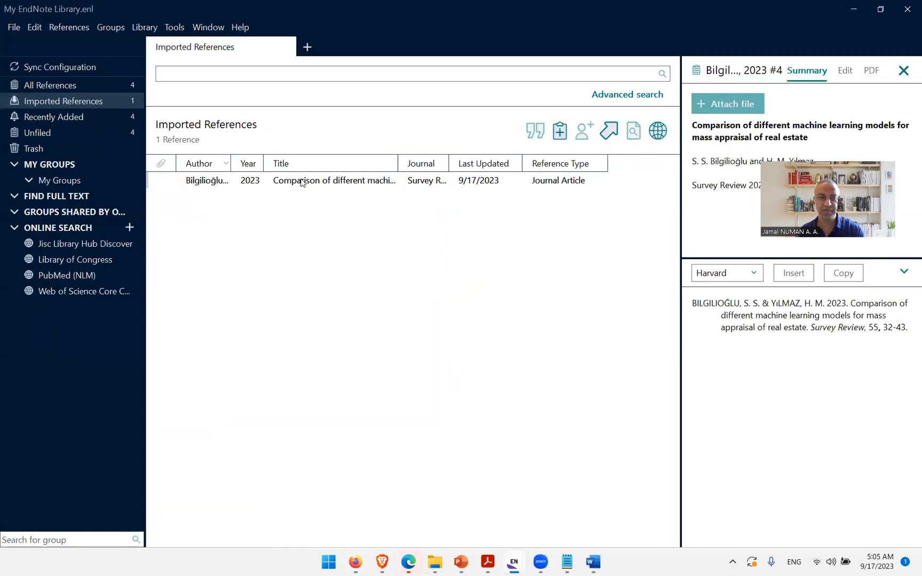
click(302, 184)
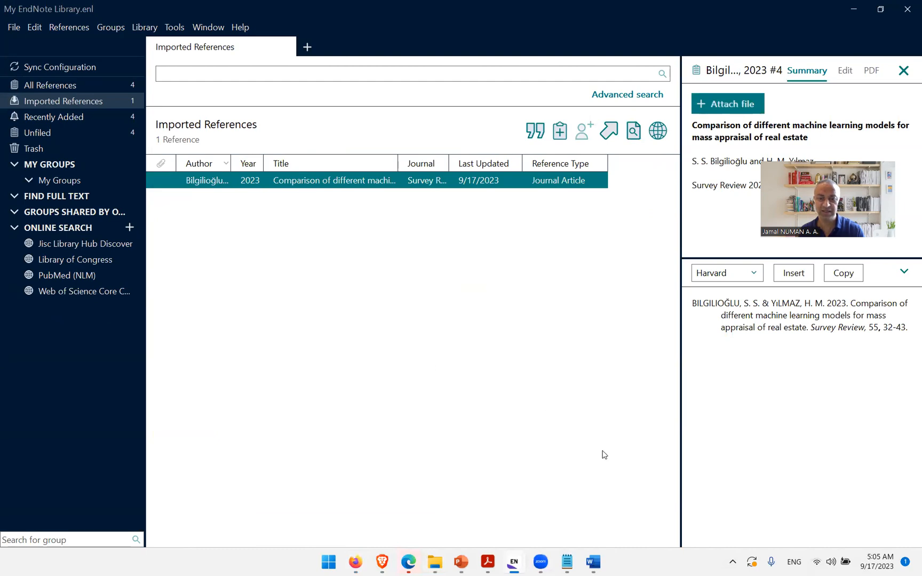
Step: Insert the selected EndNote reference as a citation at the end of the paragraph in Word
click(593, 561)
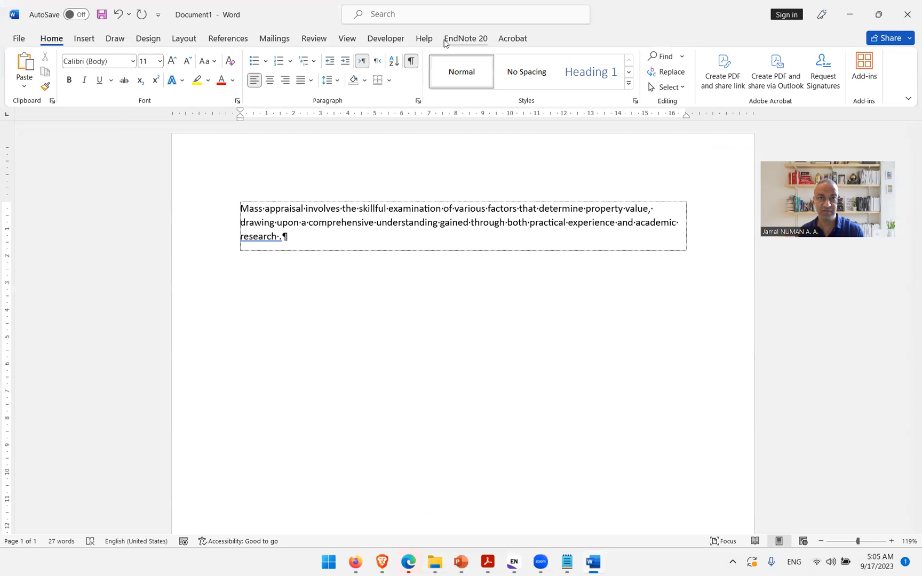
click(463, 41)
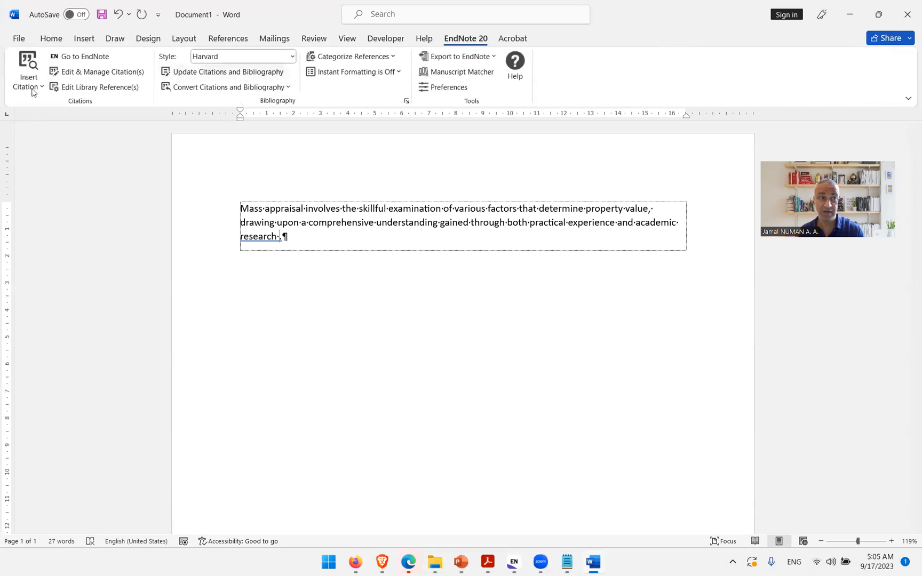
click(42, 88)
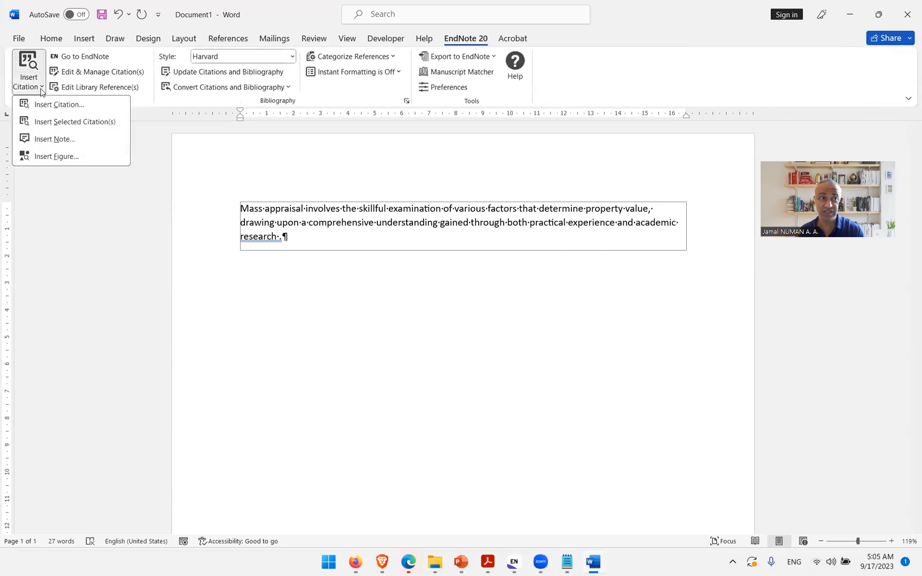
click(97, 127)
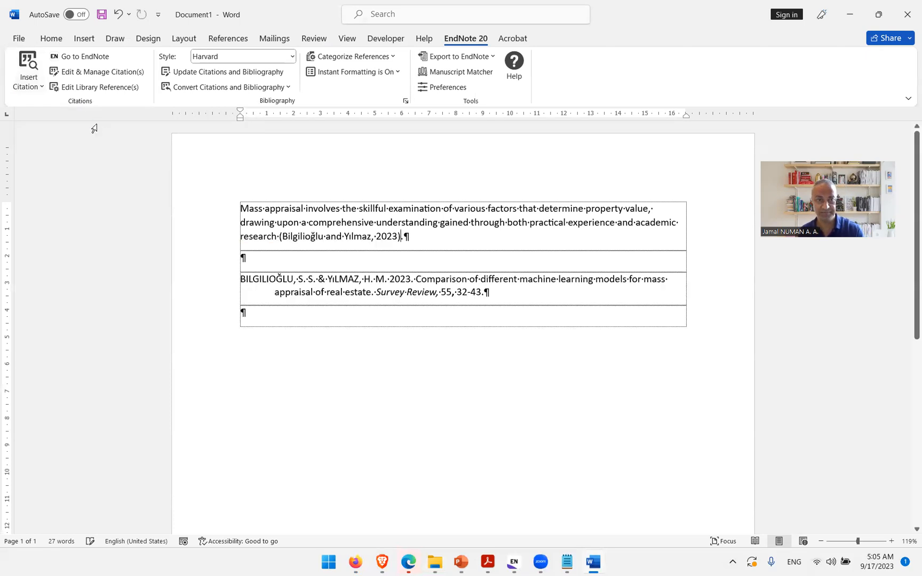
click(358, 288)
click(408, 239)
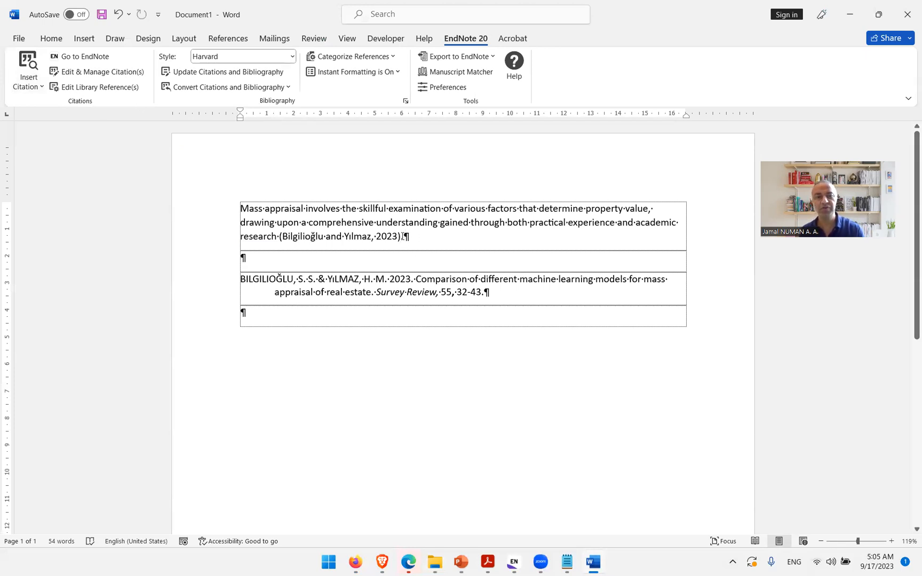
Step: Inspect the inserted citation and the generated bibliography entry by selecting them in the document
click(496, 298)
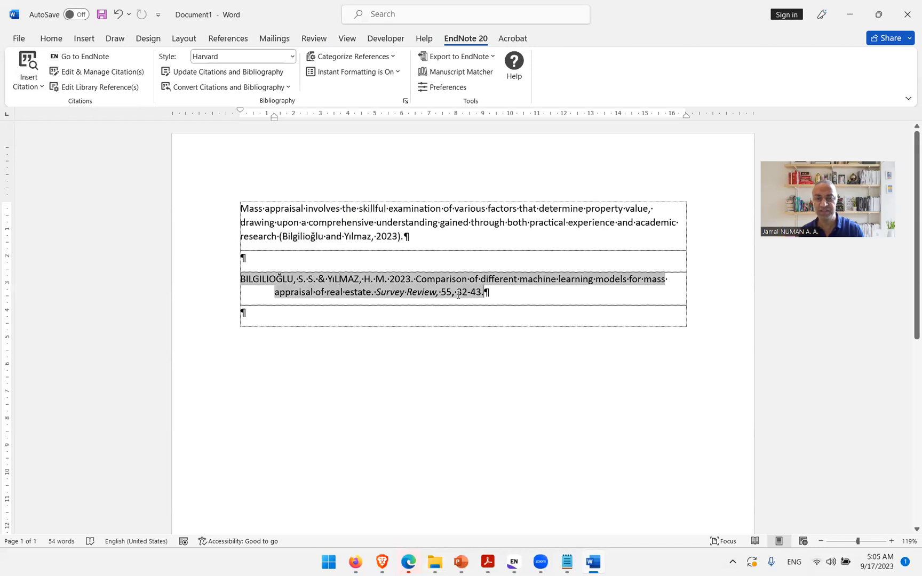
drag(484, 294, 317, 287)
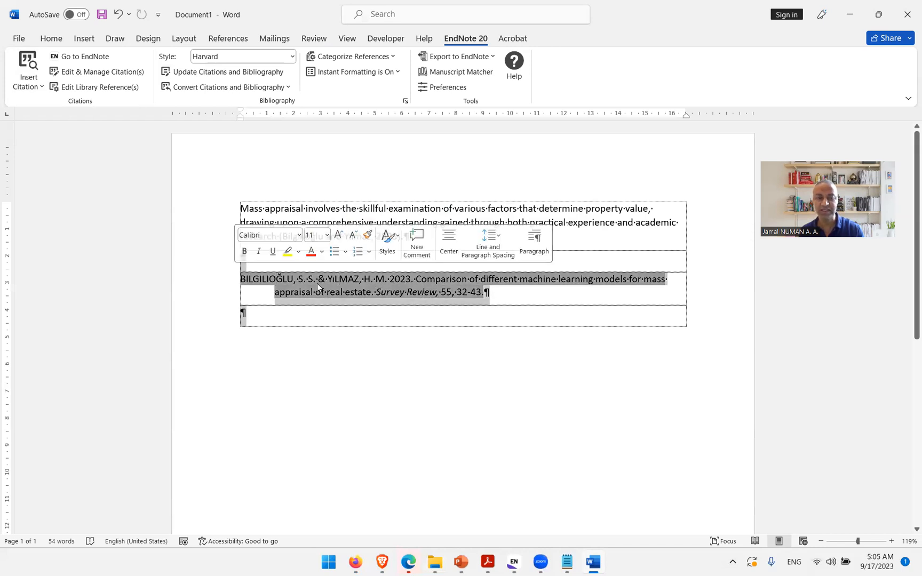
click(363, 287)
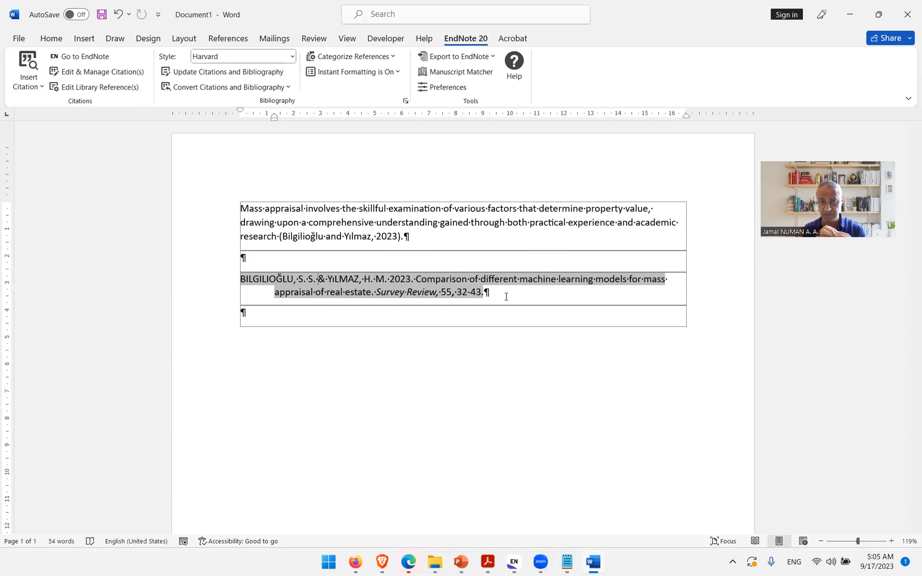
click(413, 250)
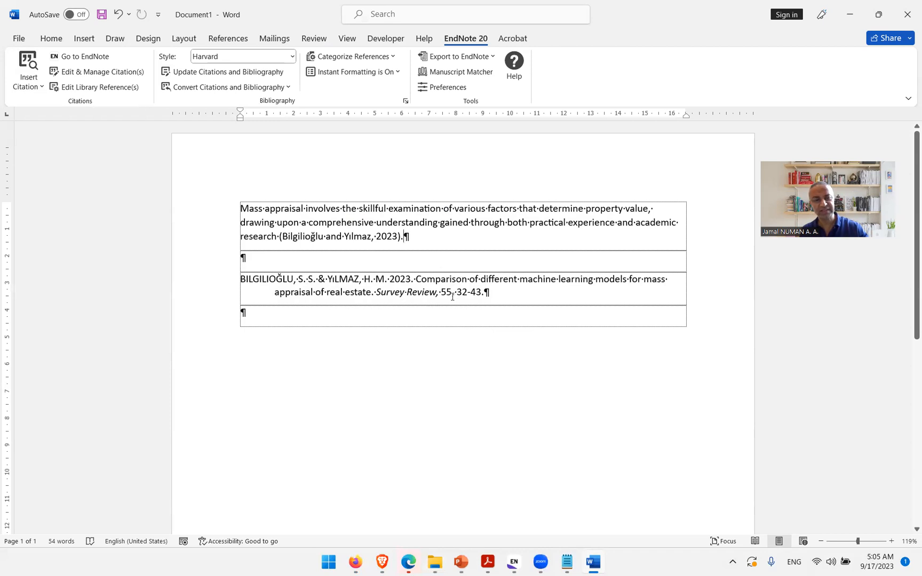
key(ctrl+a)
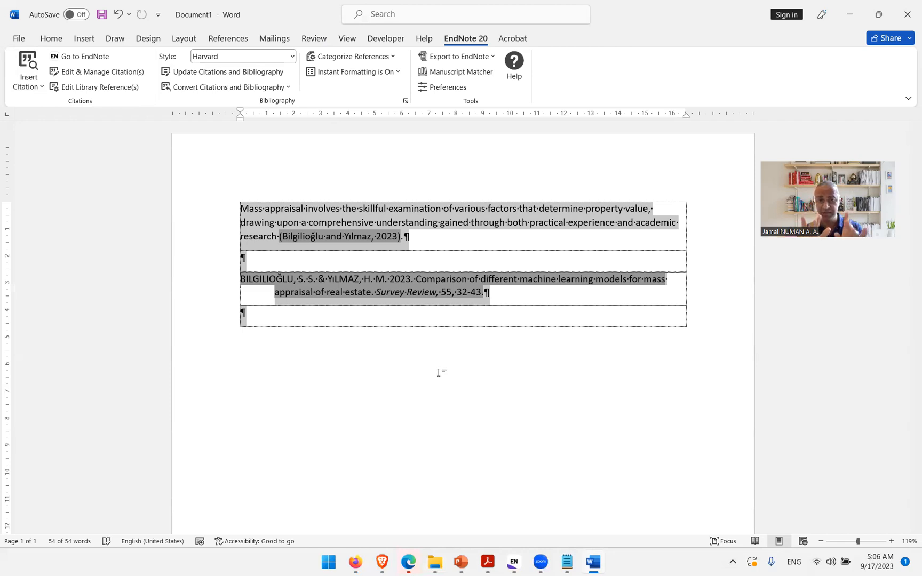
click(459, 320)
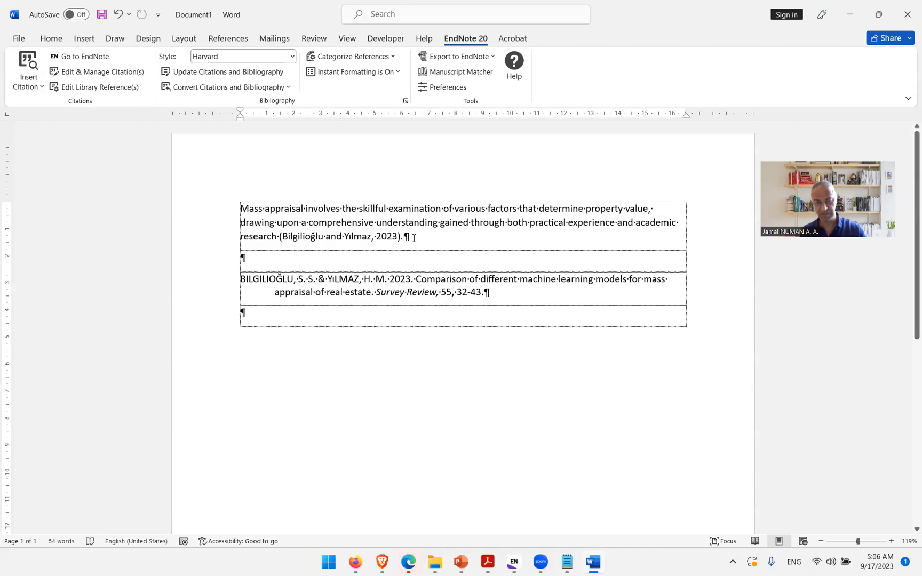
Step: Add two blank lines after the cited paragraph and paste a copy of that paragraph below it
key(Return)
key(Return)
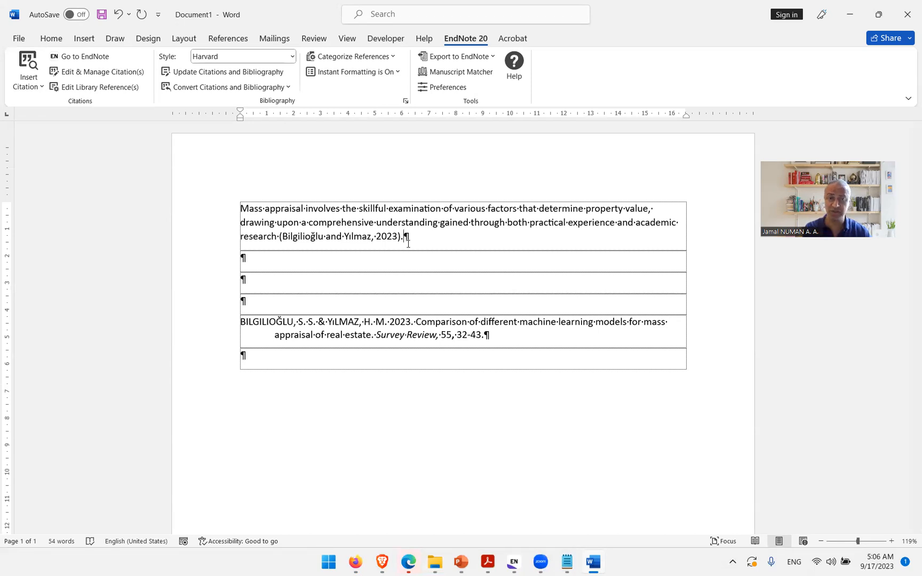
drag(404, 237, 241, 209)
key(ctrl+c)
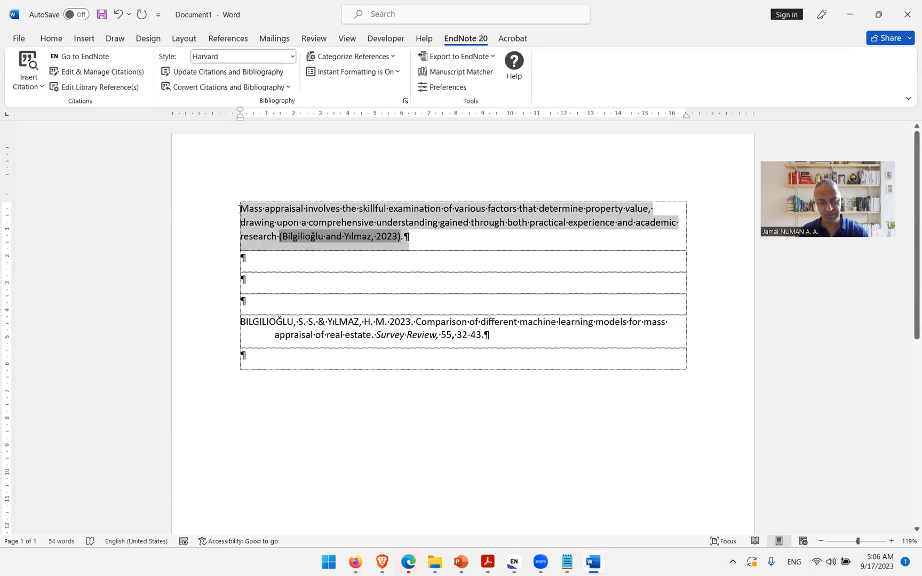
click(249, 283)
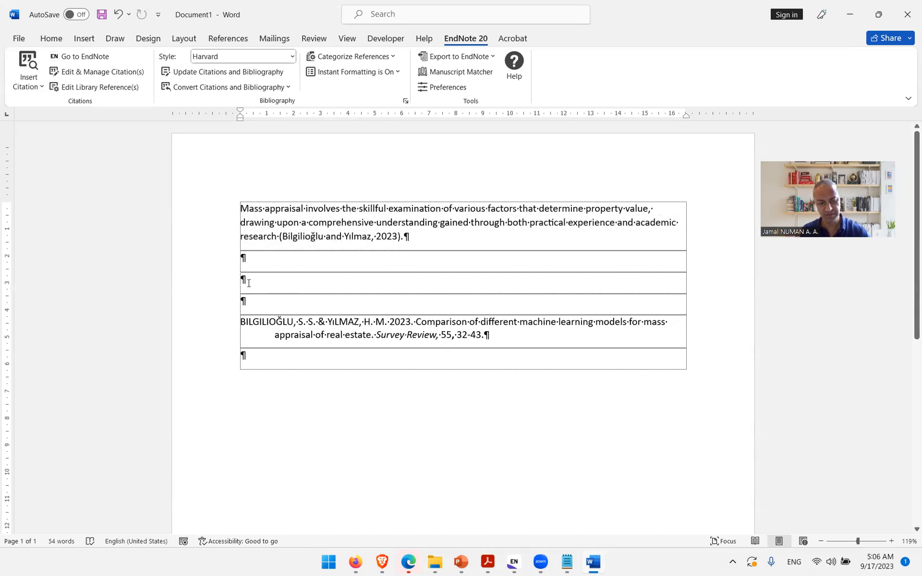
key(ctrl+v)
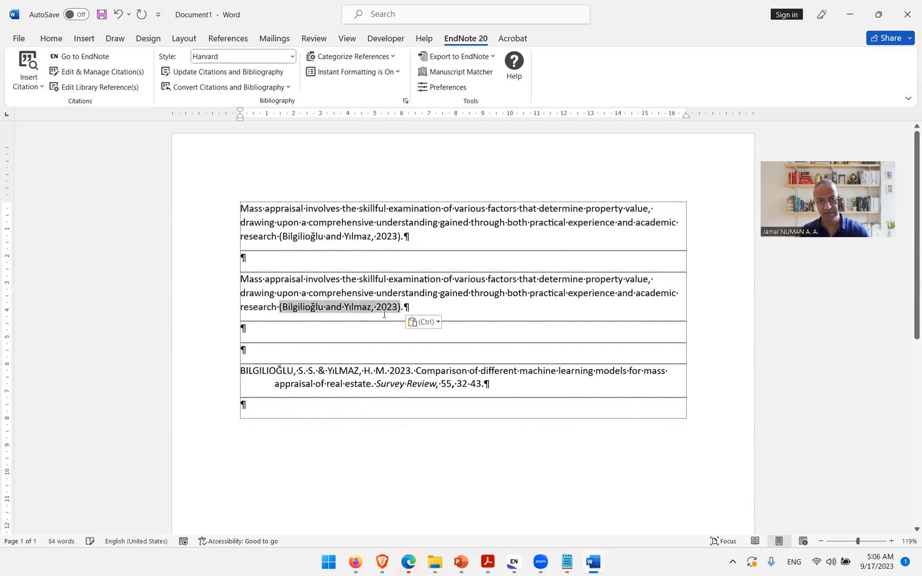
Step: Copy the citation from the end of the pasted paragraph and delete it there
click(412, 304)
click(303, 305)
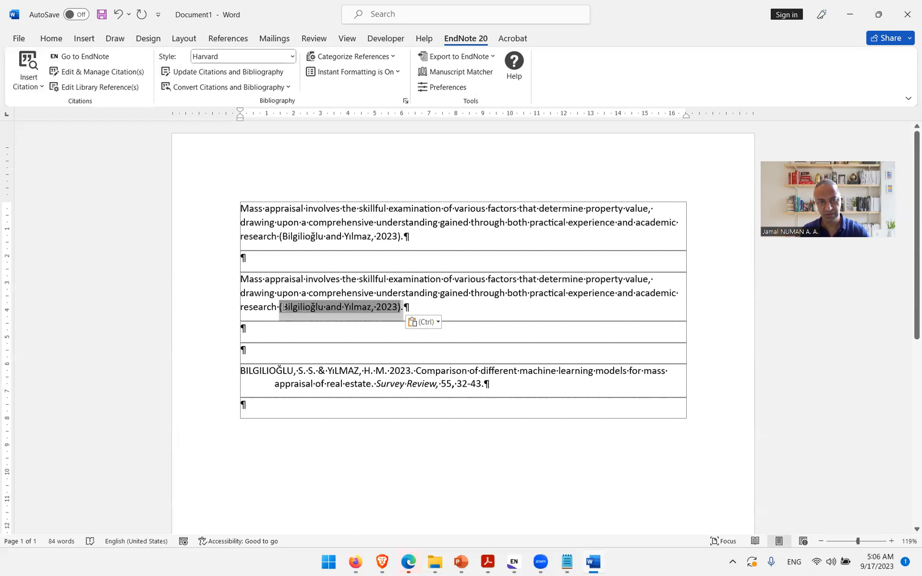
key(ctrl+c)
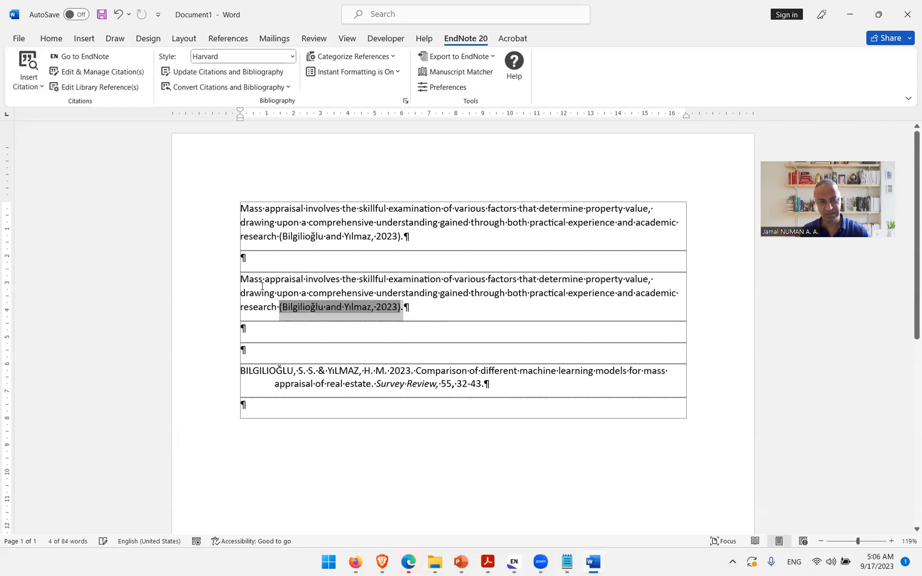
click(303, 307)
drag(323, 308, 280, 307)
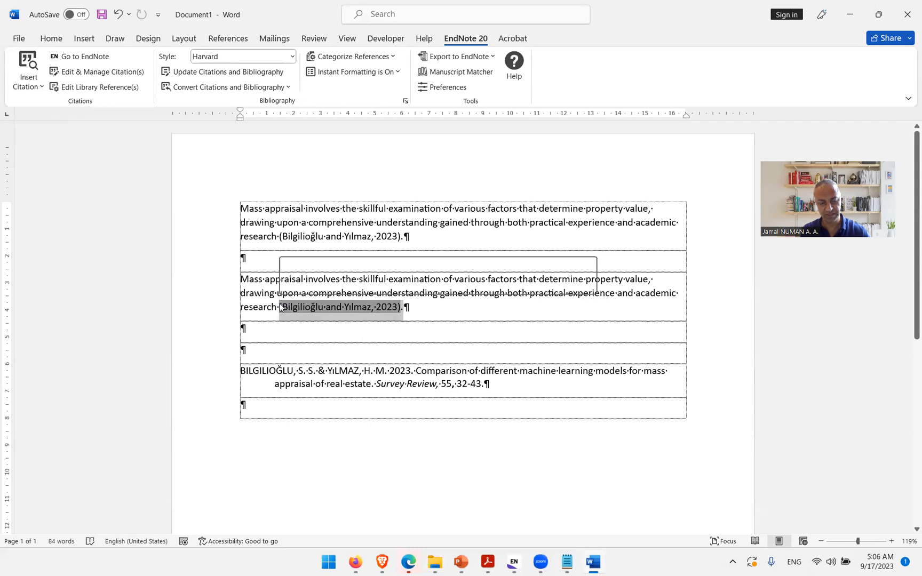
key(Delete)
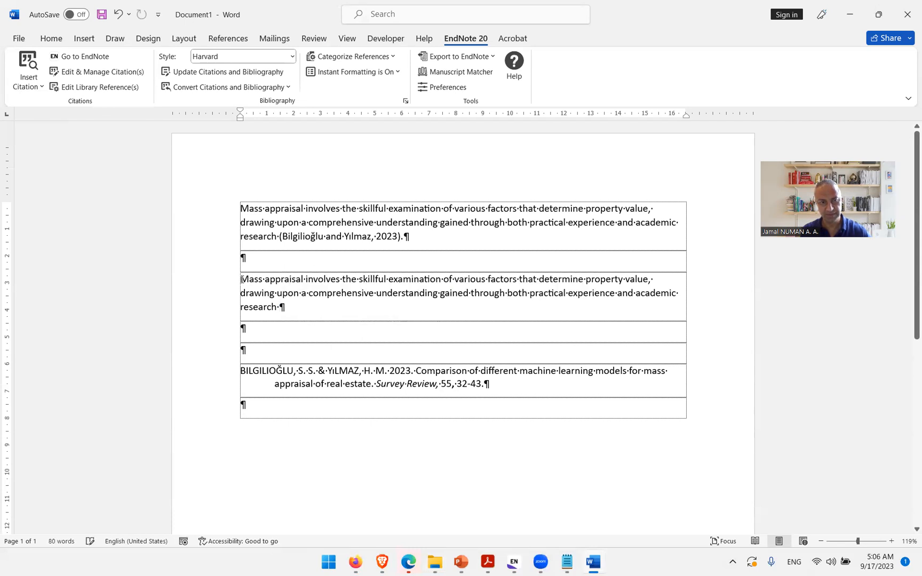
click(242, 279)
key(ctrl+v)
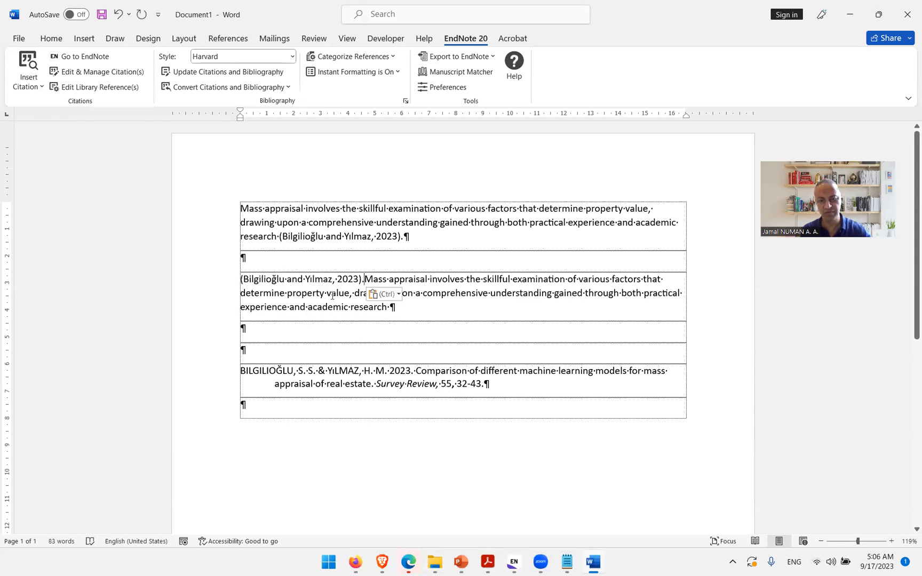
key(BackSpace)
click(337, 282)
click(341, 303)
click(353, 282)
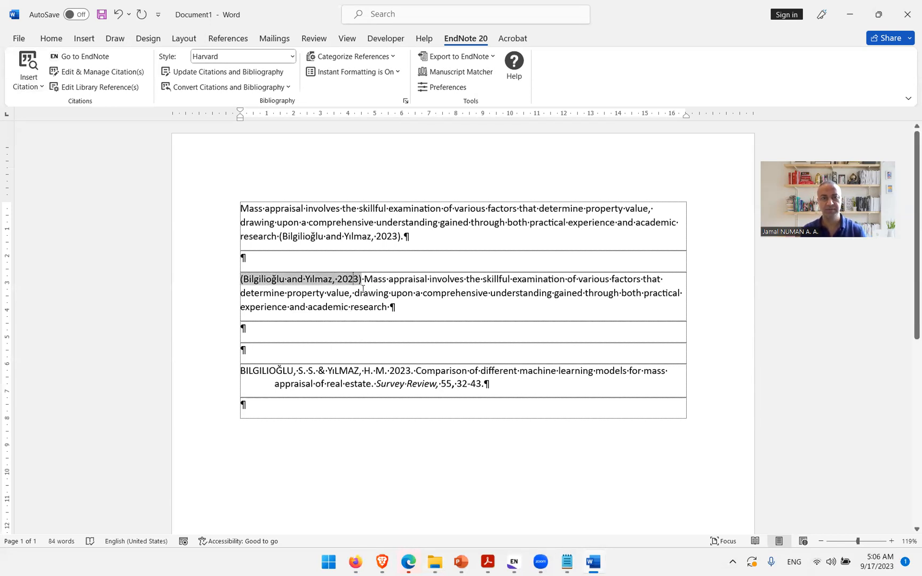
click(120, 15)
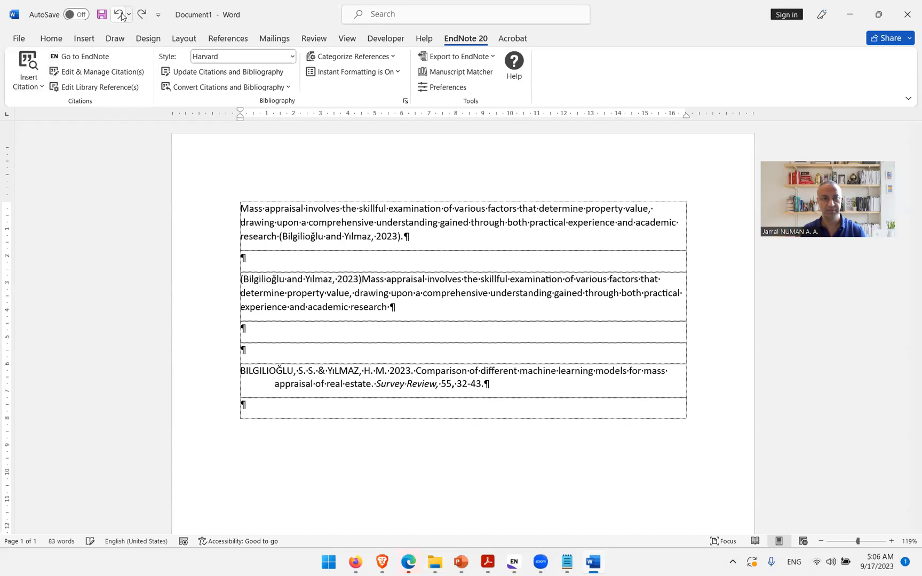
click(121, 16)
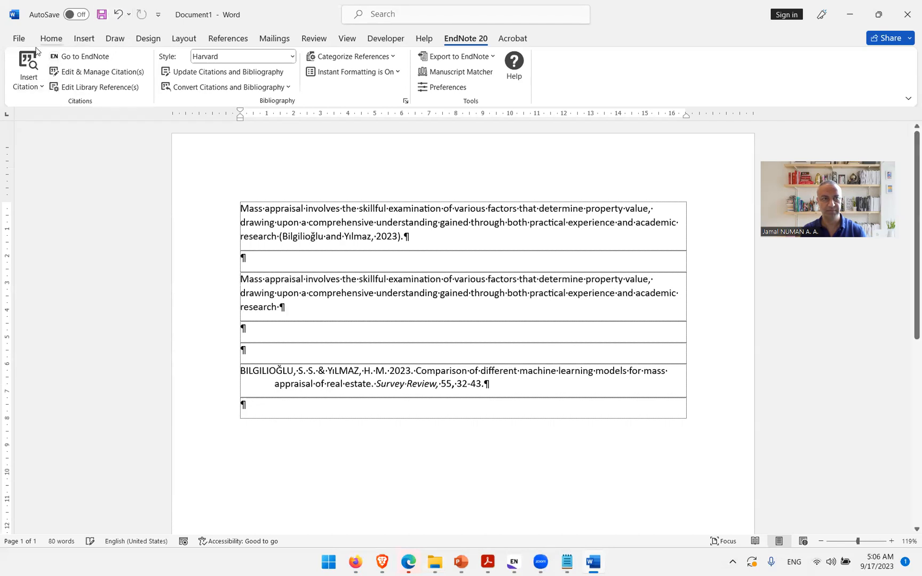
Step: Paste the citation at the start of the copied paragraph and remove the period after it
click(55, 41)
click(24, 64)
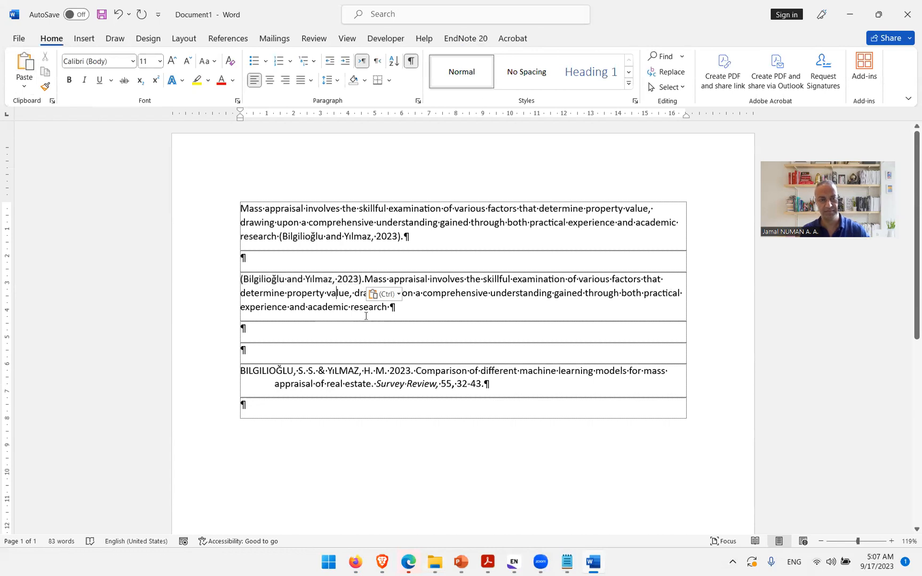
drag(396, 308, 235, 272)
click(364, 279)
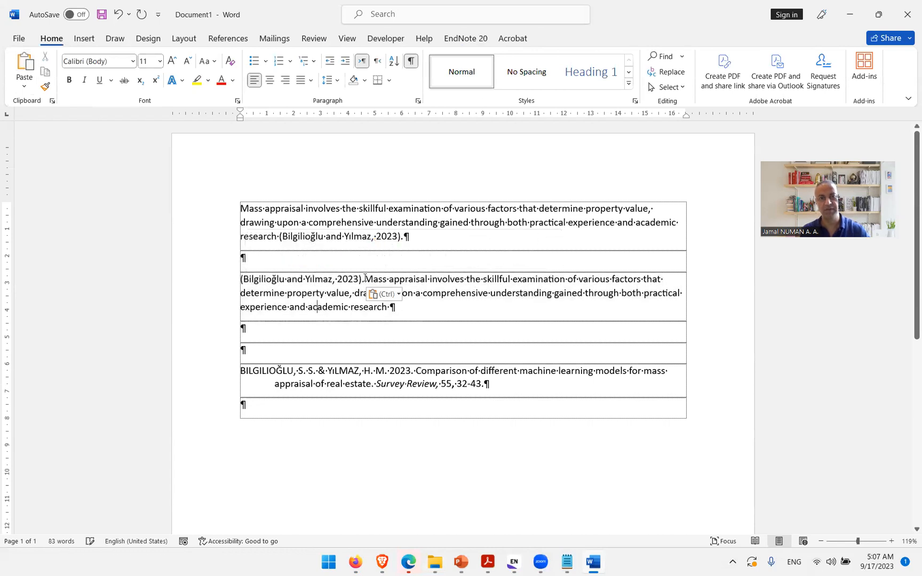
key(BackSpace)
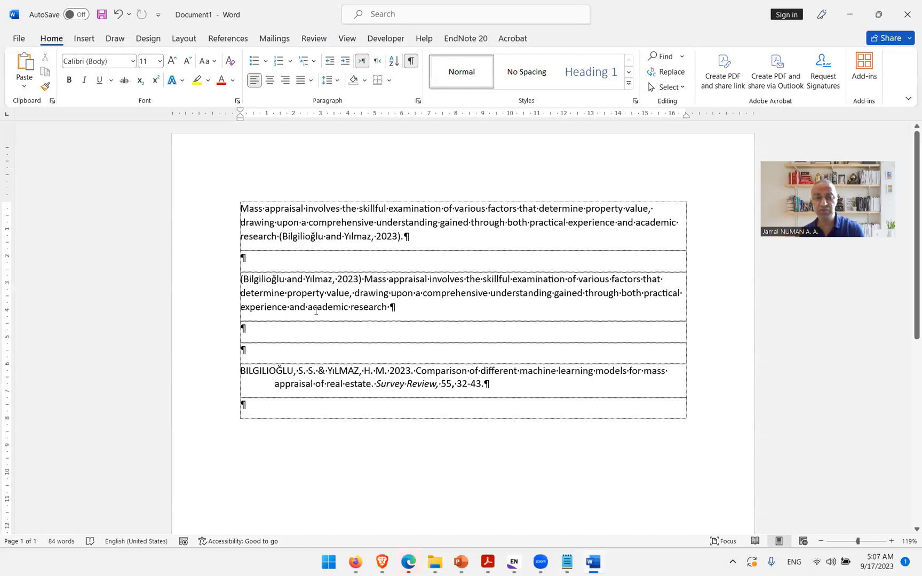
Step: Change the moved citation's format to Display As Author (Year)
key(shift+Home)
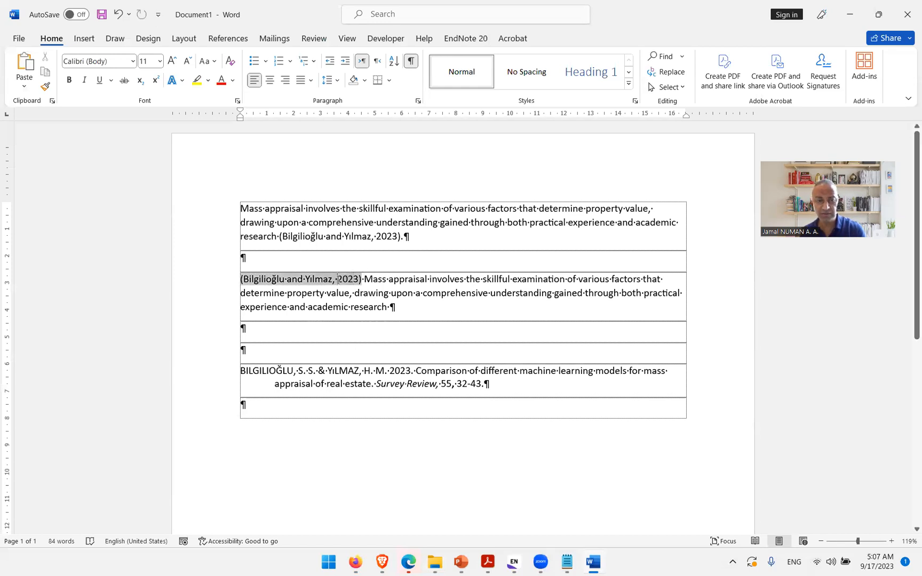
right_click(338, 280)
mouse_move(445, 481)
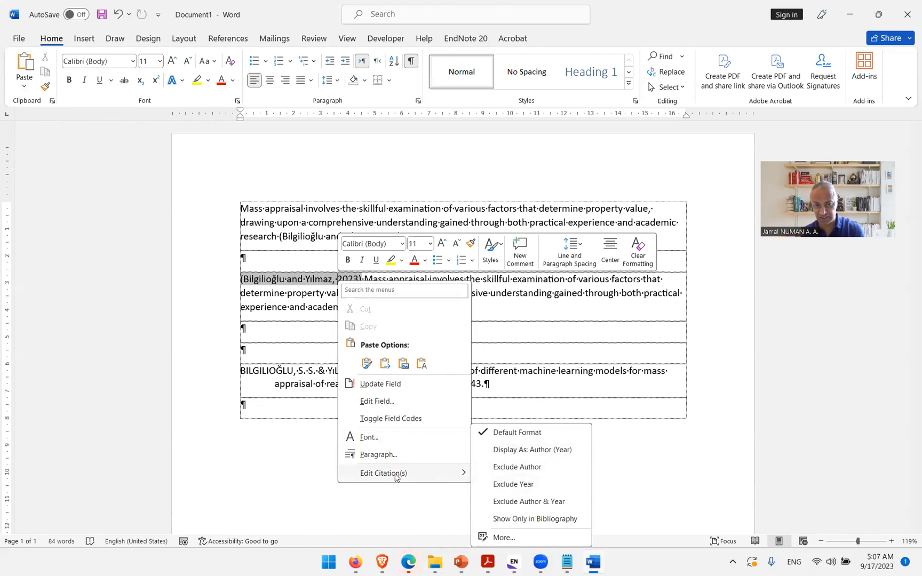
click(525, 451)
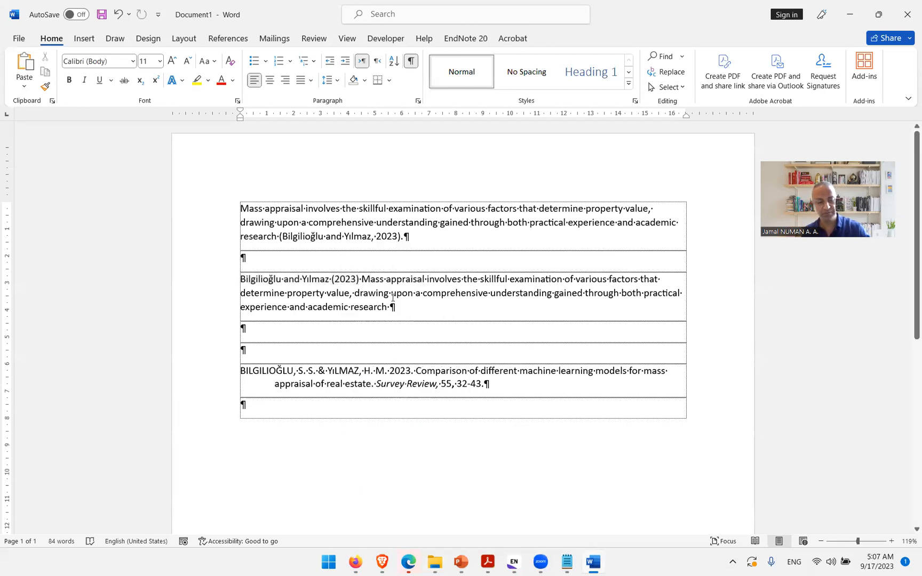
click(363, 279)
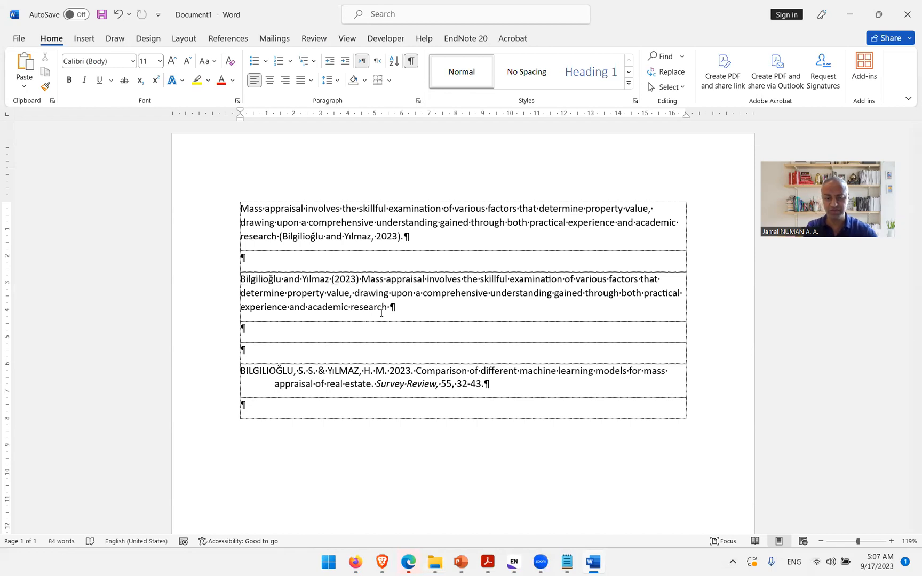
Step: Insert "indicate that the" after the citation and lowercase "mass" to make a narrative sentence
text(indicat)
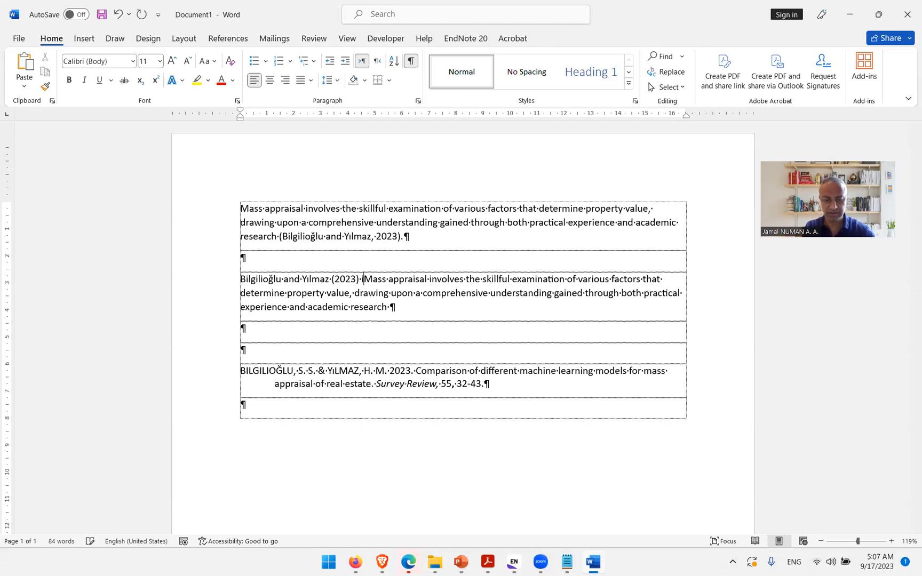
text(e that the)
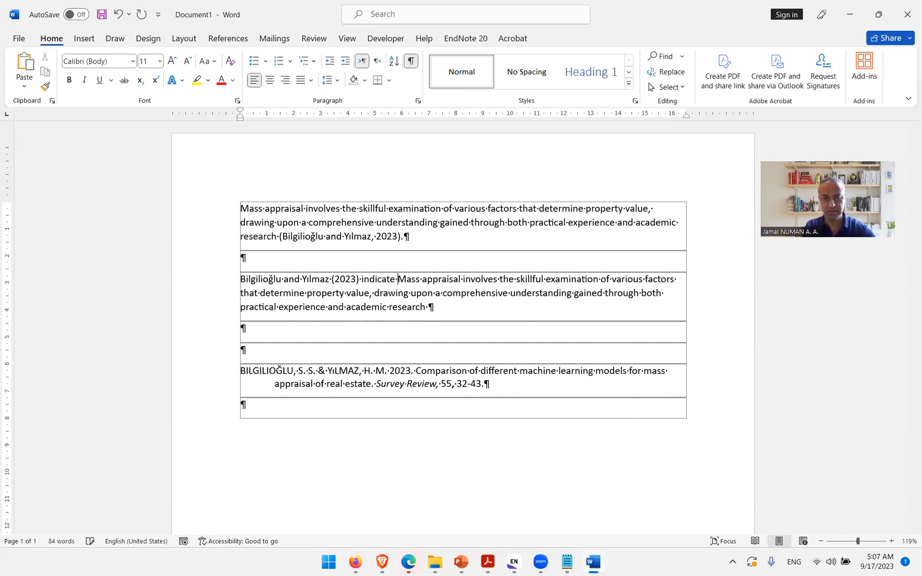
key(Delete)
text(m)
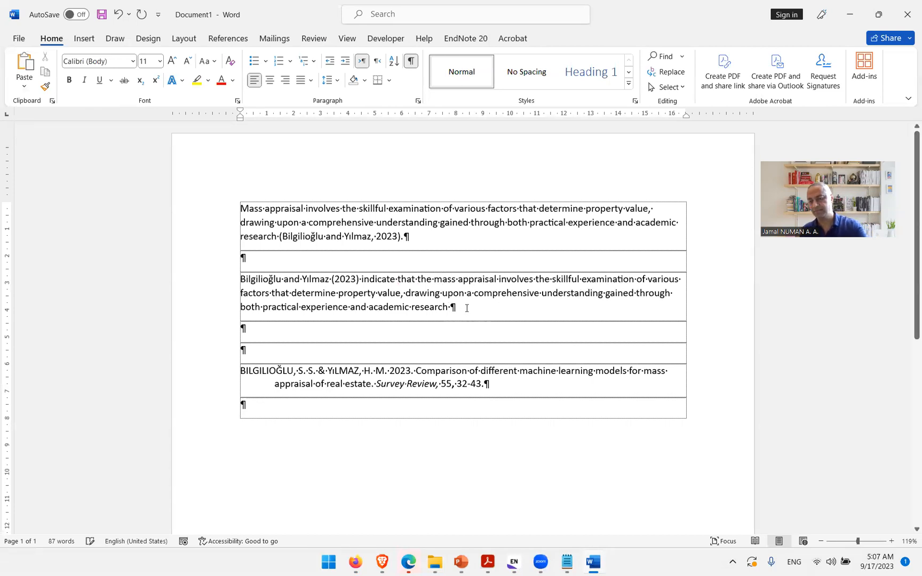
Step: Add blank lines and paste another copy of the original cited paragraph below the narrative one
key(Return)
key(Return)
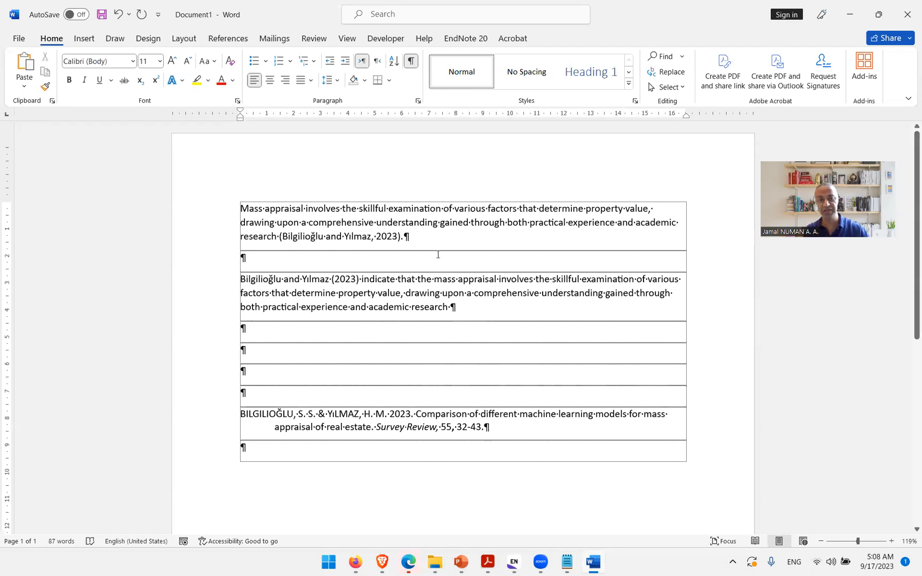
drag(412, 238, 246, 210)
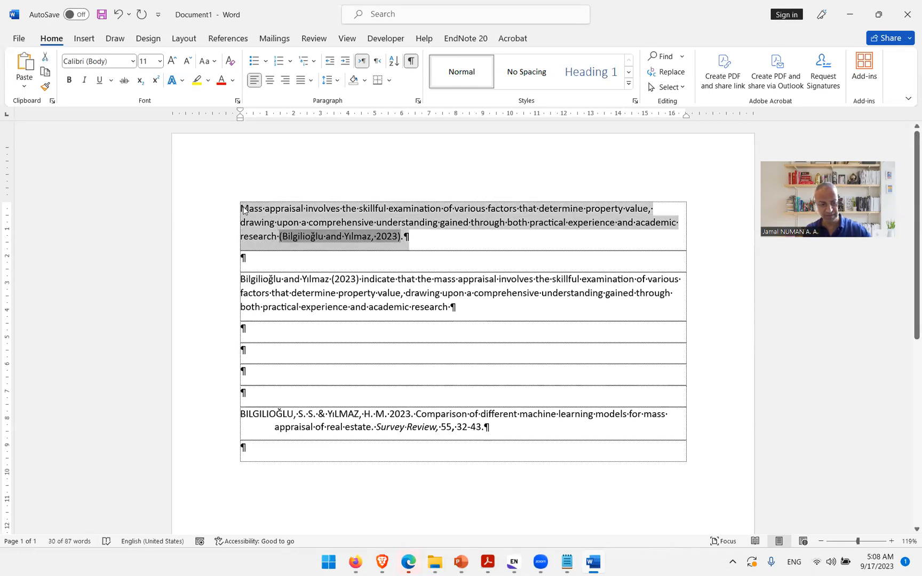
click(249, 348)
key(ctrl+v)
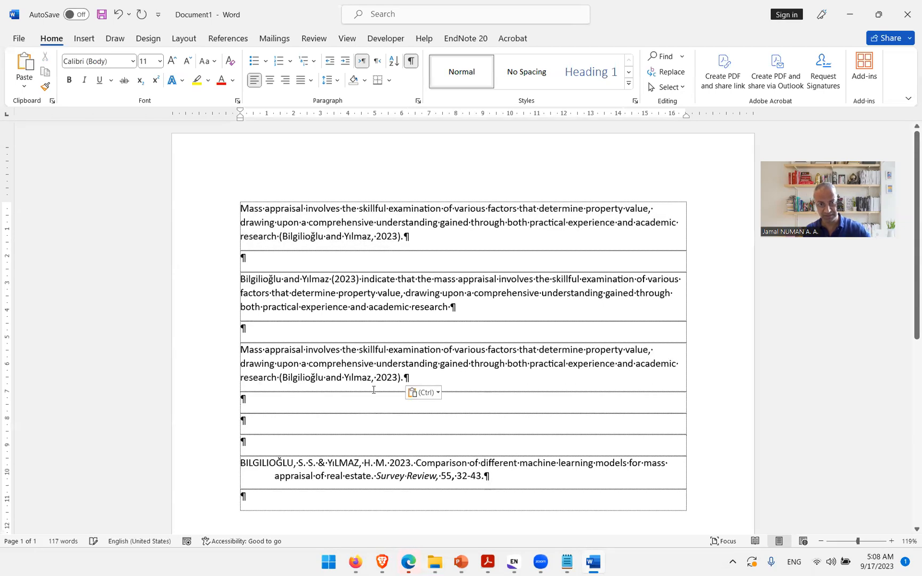
Step: Place the cursor inside the citation at the end of the copied paragraph
click(374, 388)
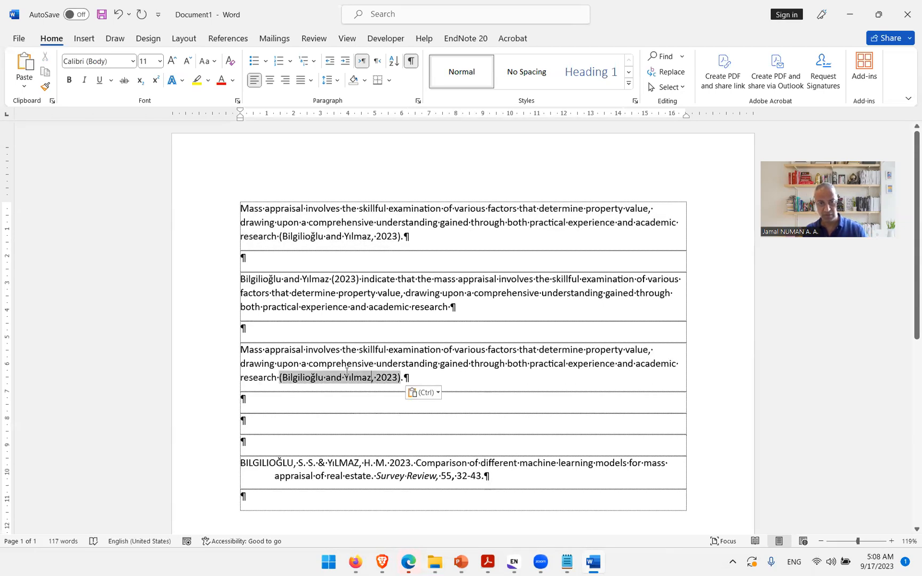
drag(279, 378, 240, 350)
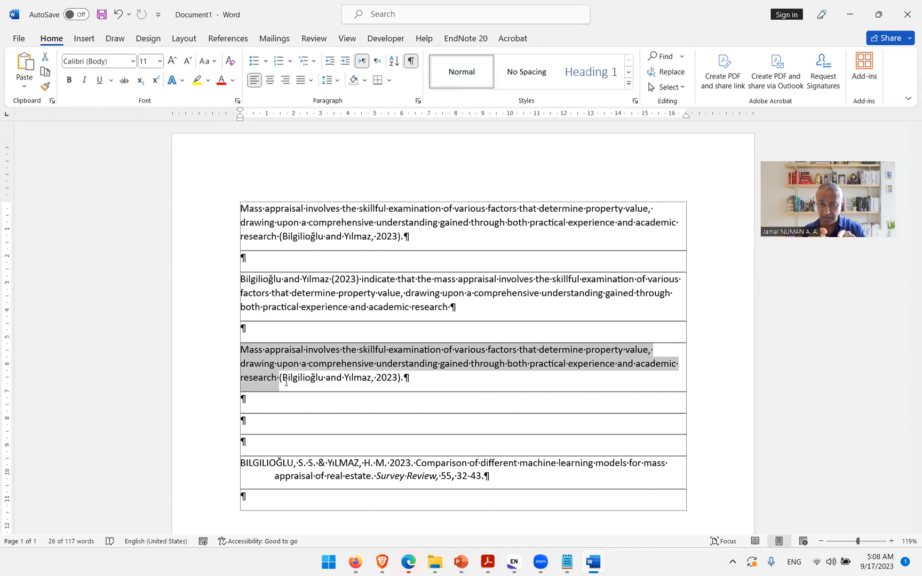
click(368, 379)
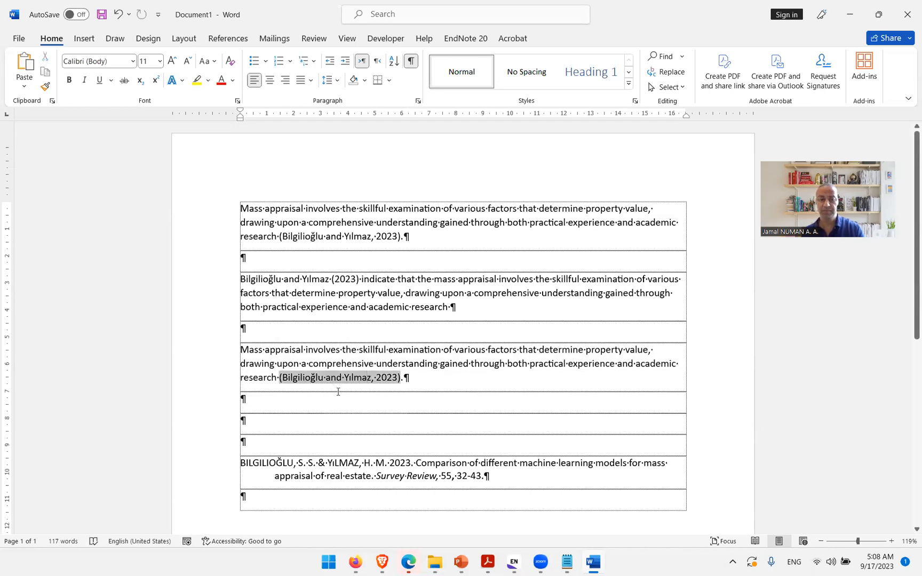
Step: Import the Kumar 2023 article on artificial intelligence in pharmacology from Google Scholar into the EndNote library
click(358, 563)
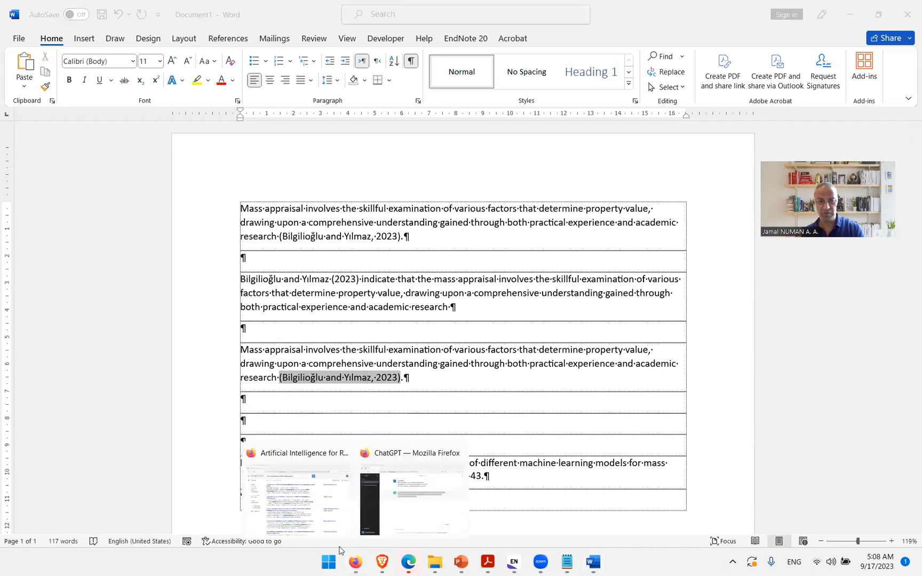
click(291, 507)
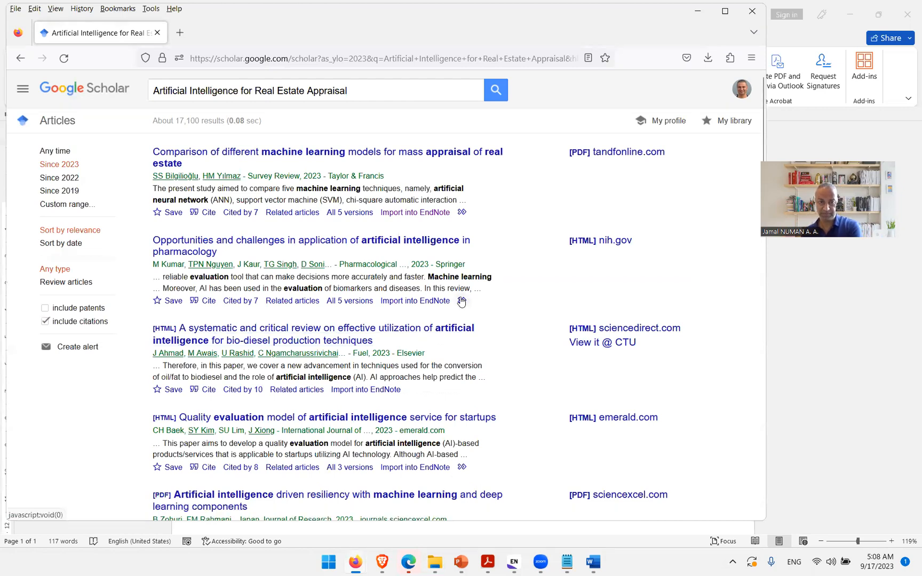
mouse_move(513, 566)
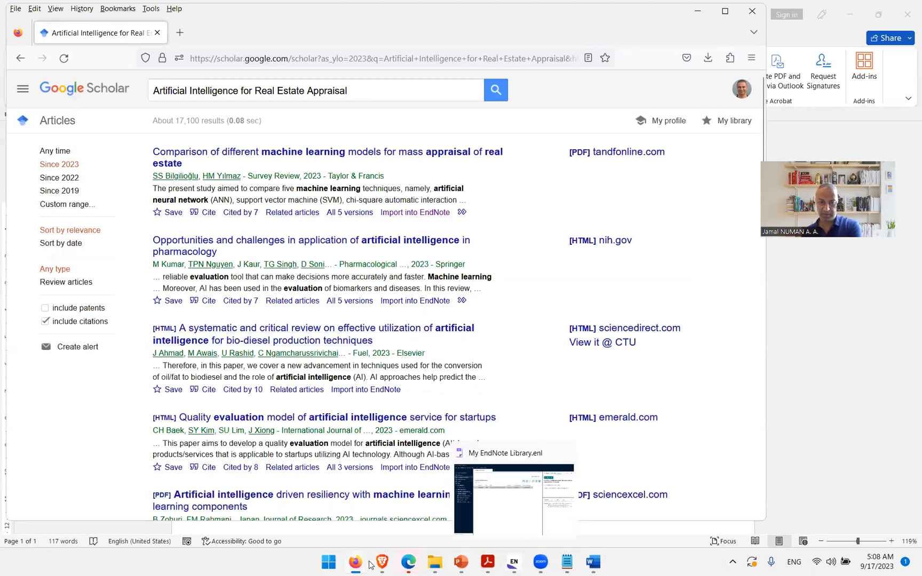
click(593, 563)
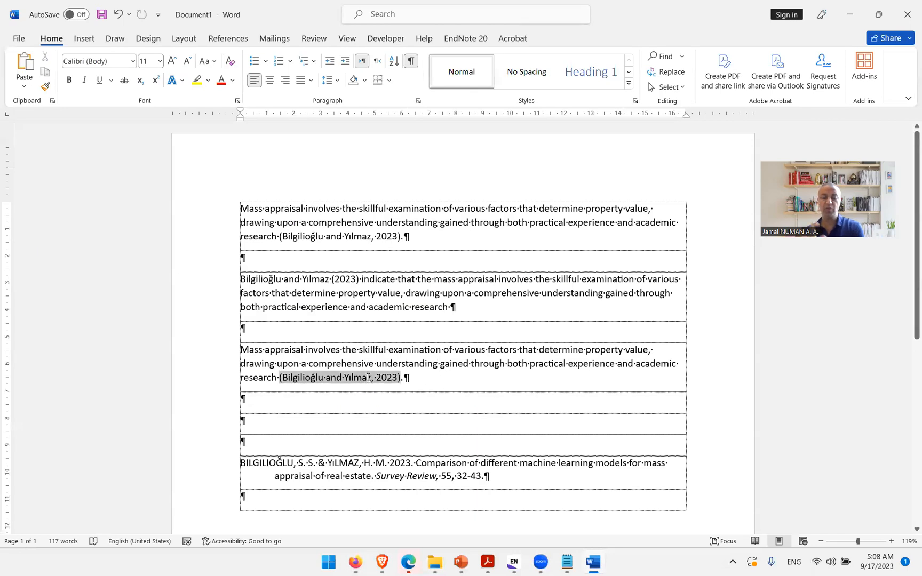
click(920, 565)
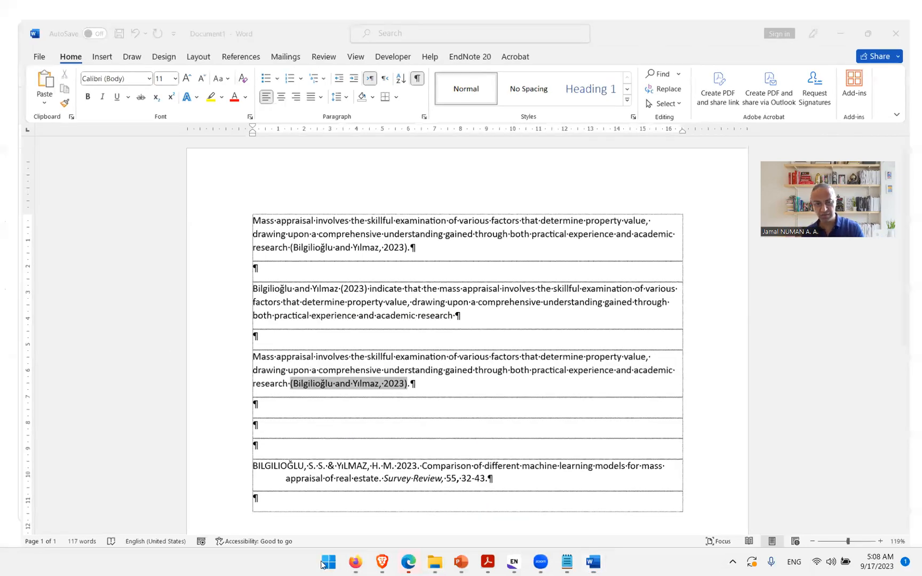
mouse_move(357, 565)
click(278, 500)
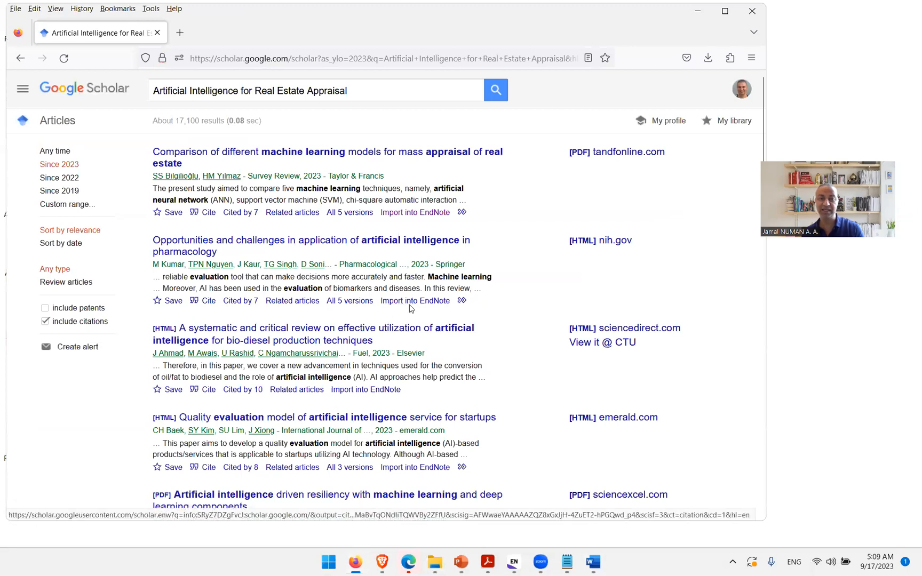
click(425, 302)
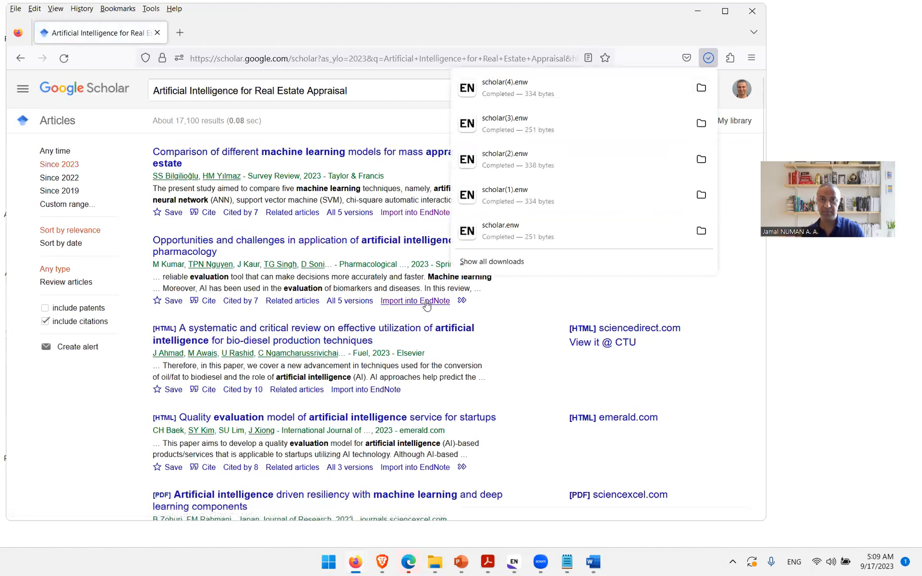
click(534, 90)
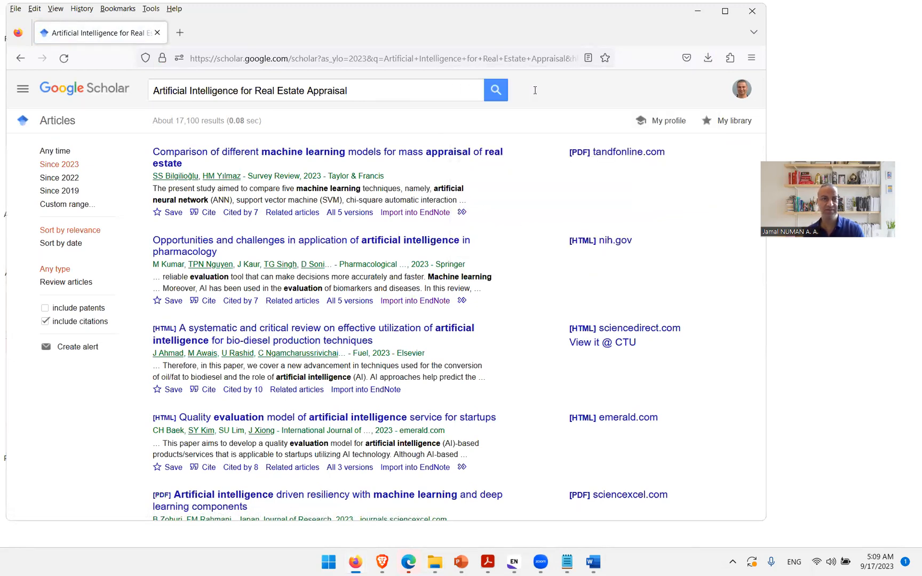
click(515, 563)
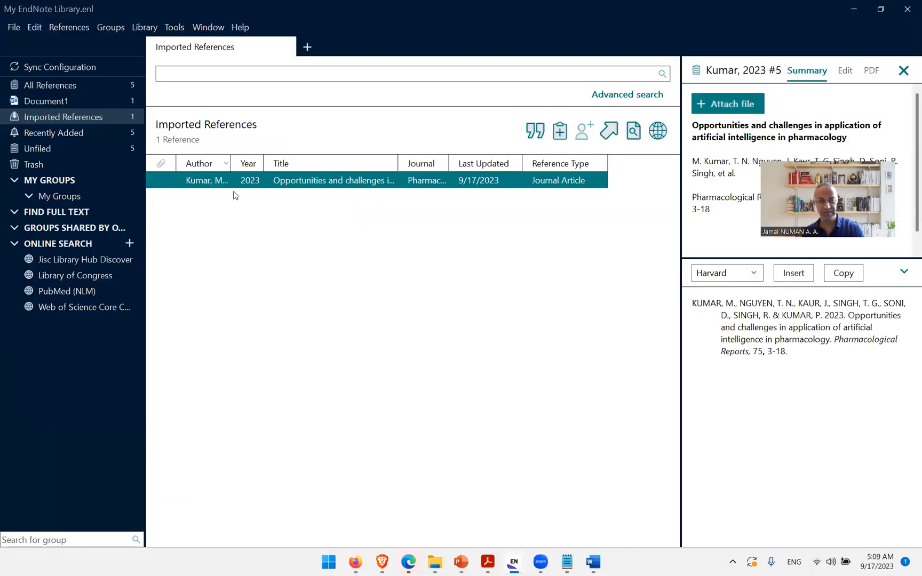
Step: Insert the selected Kumar reference into the copied paragraph's existing citation
click(919, 564)
click(596, 565)
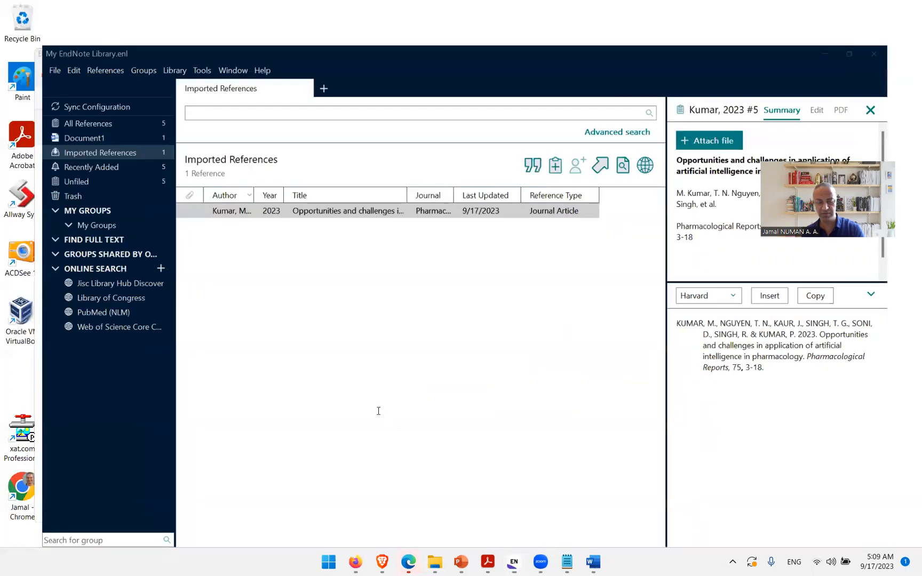
click(465, 39)
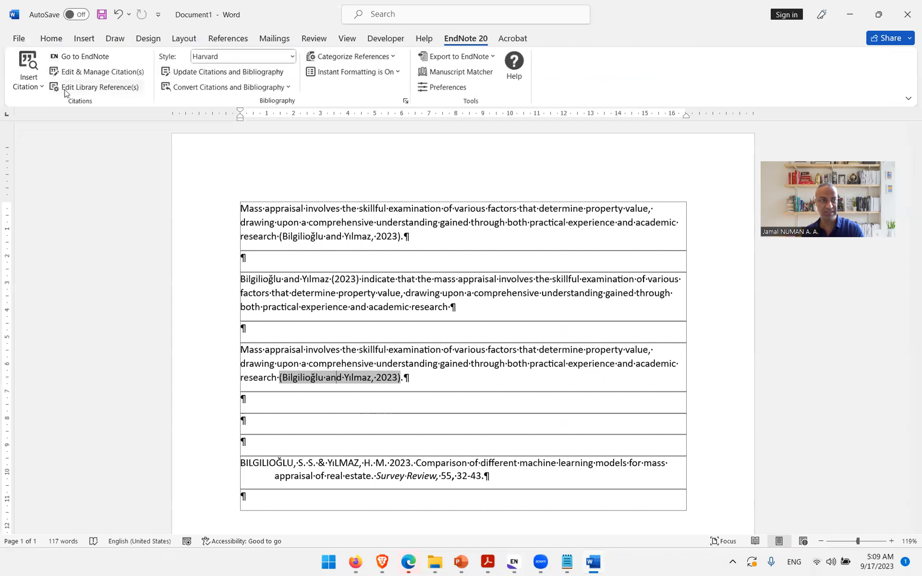
click(31, 85)
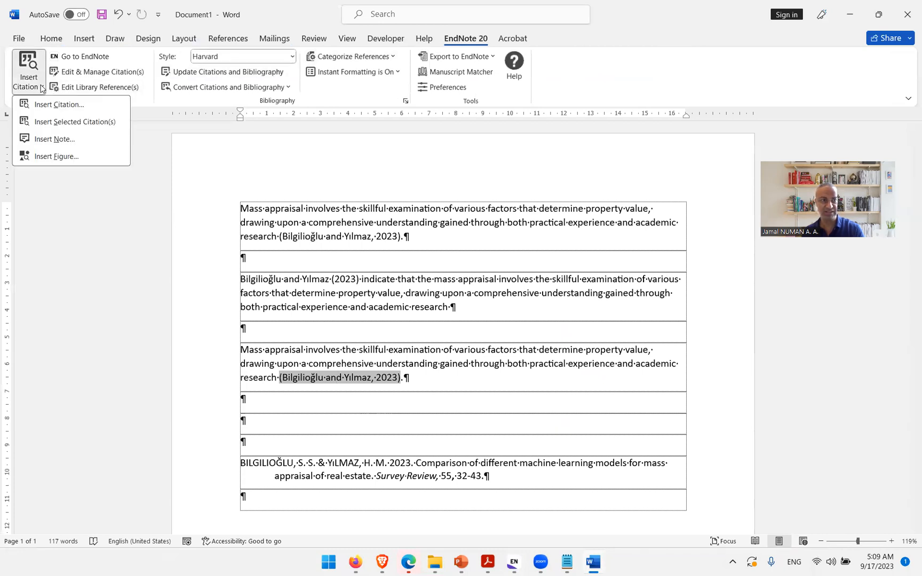
click(92, 122)
Step: Examine the combined in-text citation and the updated bibliography entries
scroll(457, 382, down, 1)
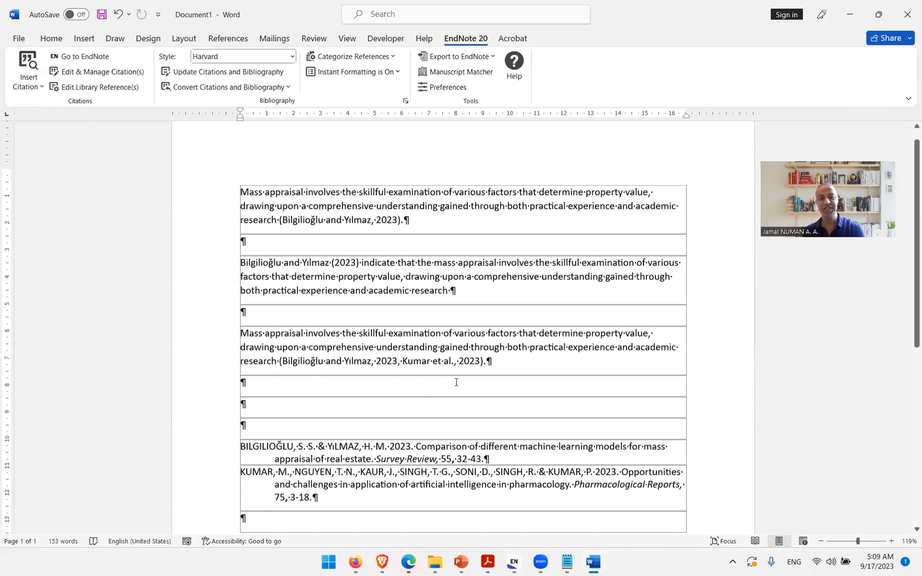
scroll(456, 382, down, 1)
click(459, 343)
click(425, 385)
scroll(426, 382, down, 2)
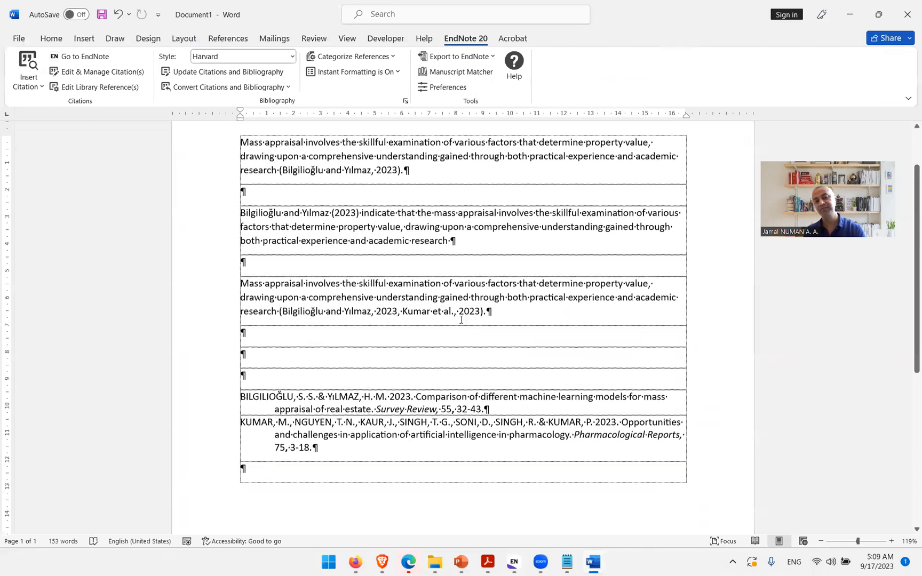
click(463, 315)
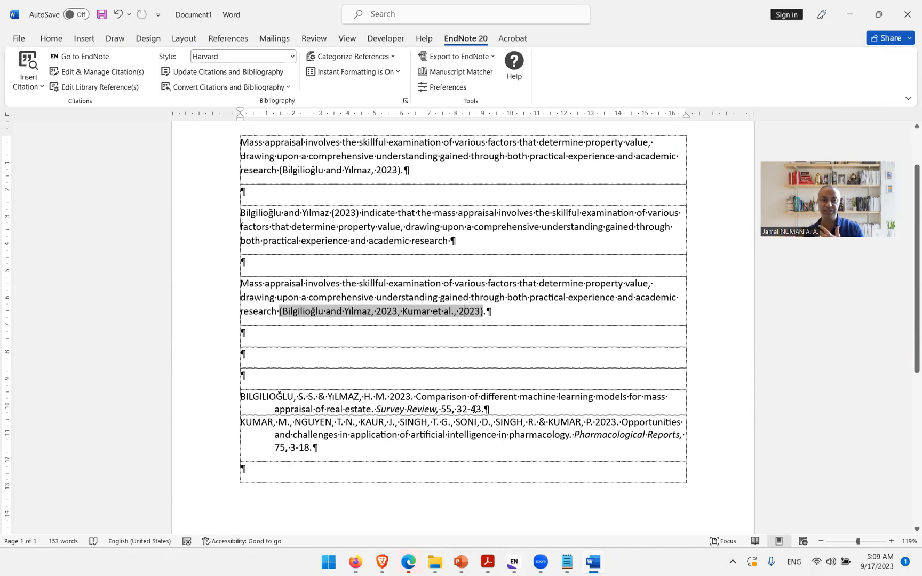
click(323, 453)
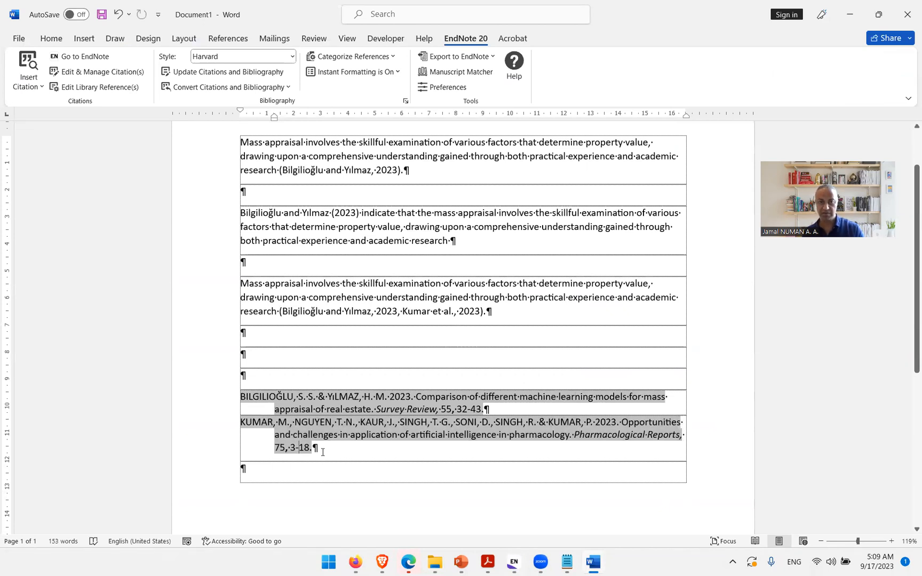
scroll(356, 437, down, 1)
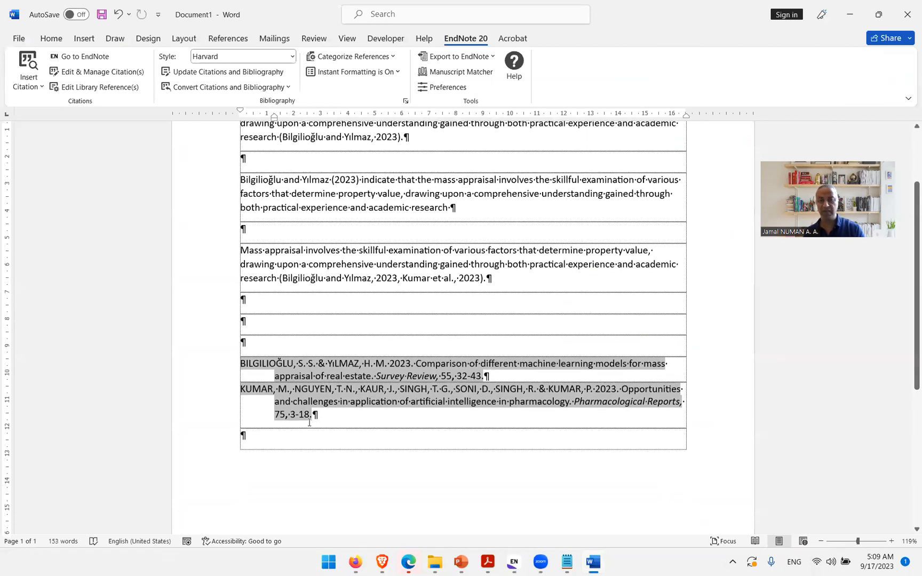
Step: Import the Ahmad 2023 systematic review on artificial intelligence for bio-diesel production from Google Scholar into EndNote
click(355, 562)
click(293, 517)
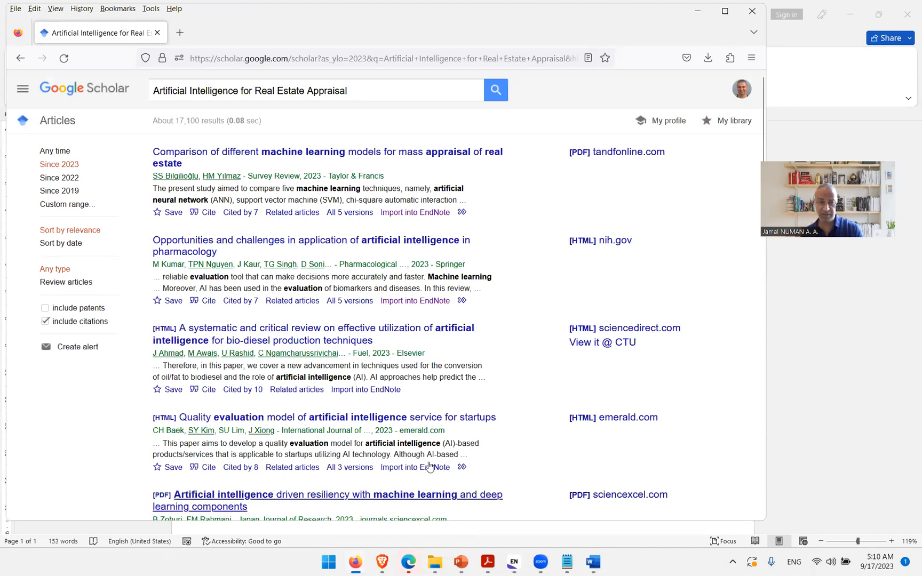
click(383, 392)
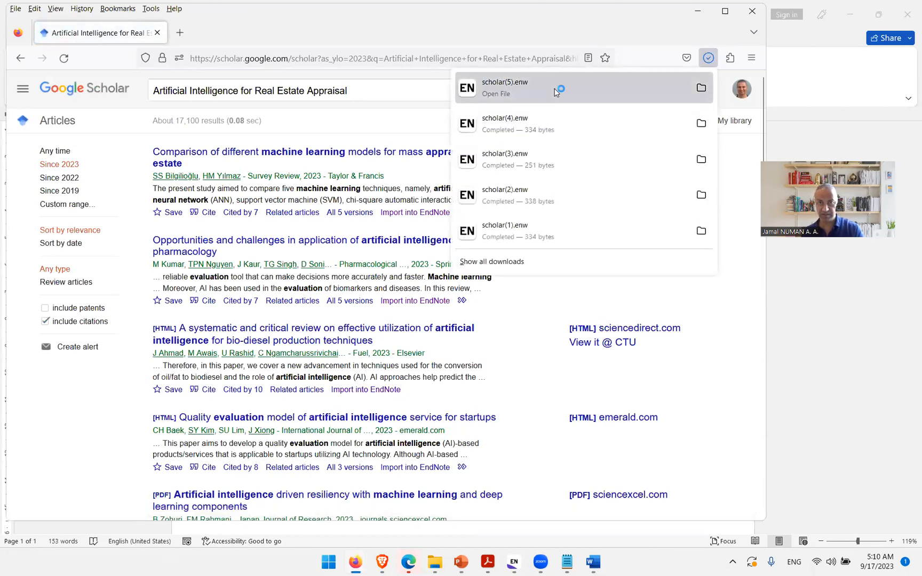
click(556, 91)
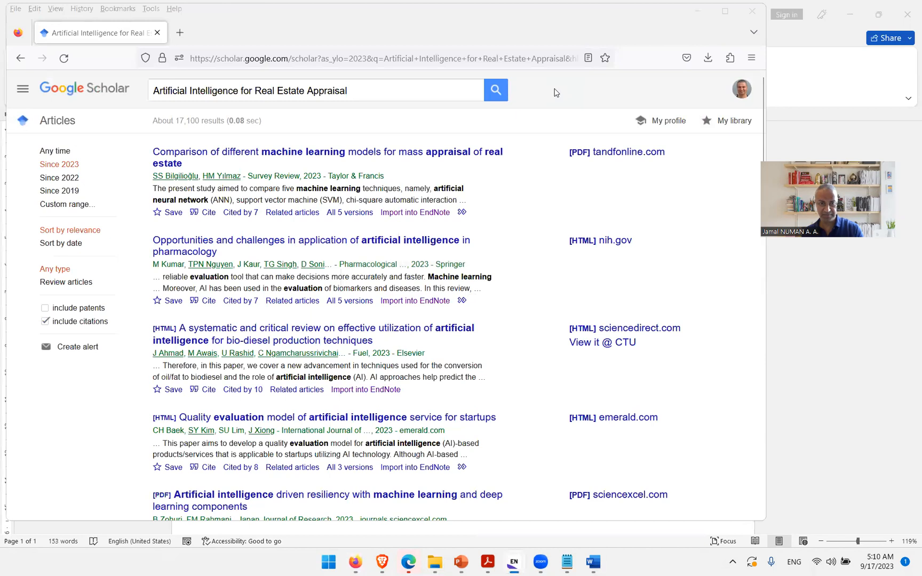
click(532, 564)
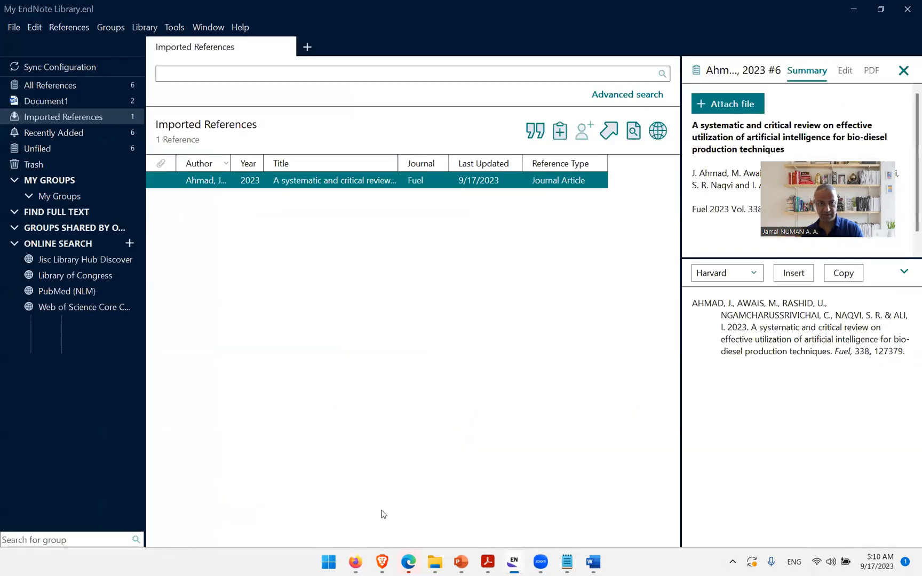
click(284, 191)
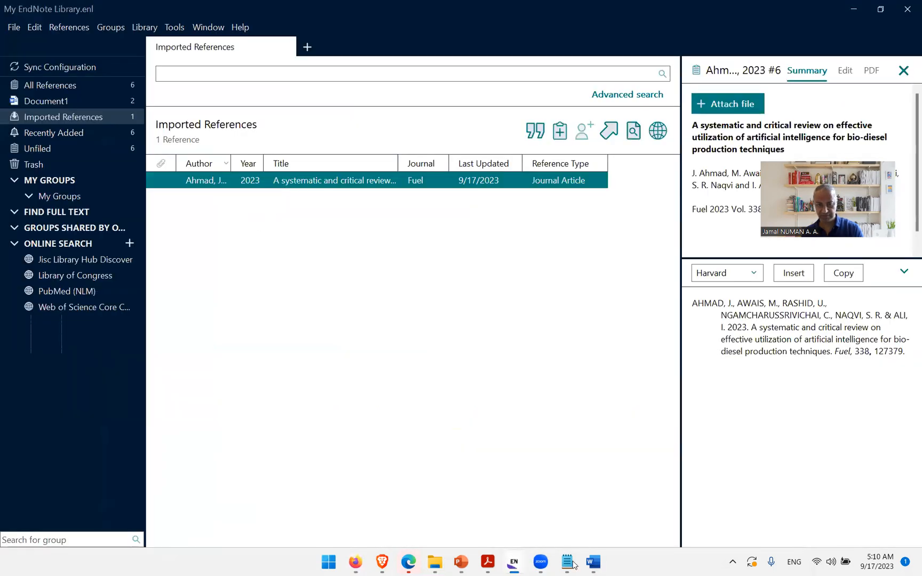
Step: Add the selected Ahmad reference to the same citation in the copied paragraph
click(594, 563)
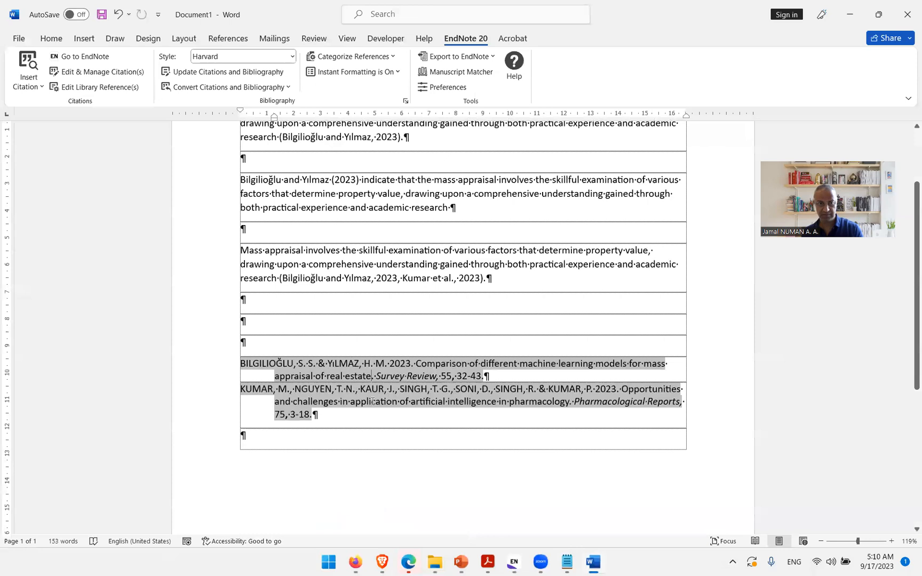
click(435, 277)
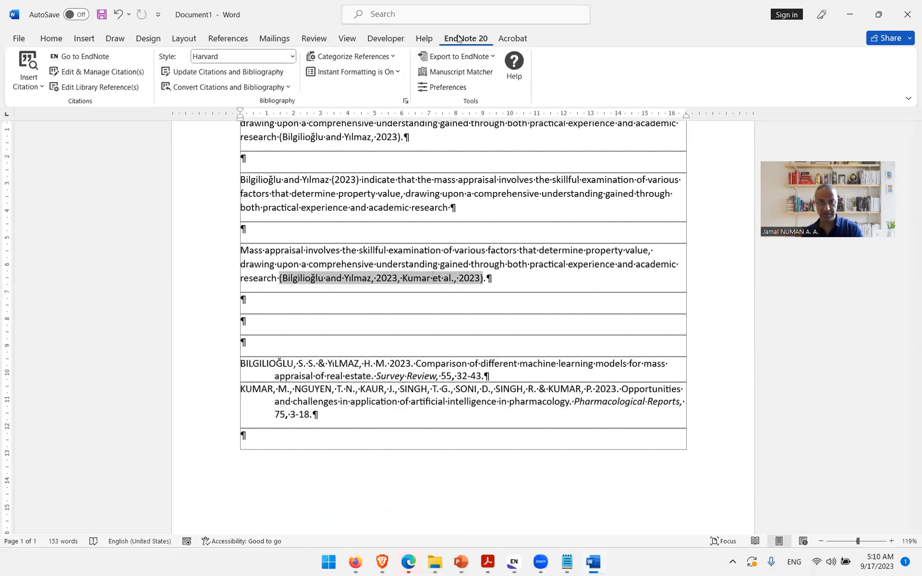
click(43, 87)
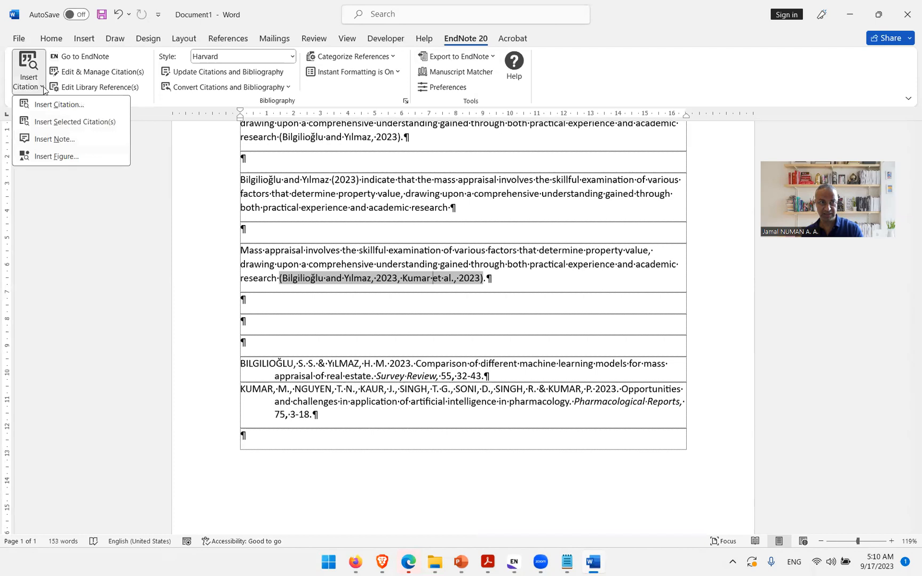
click(90, 122)
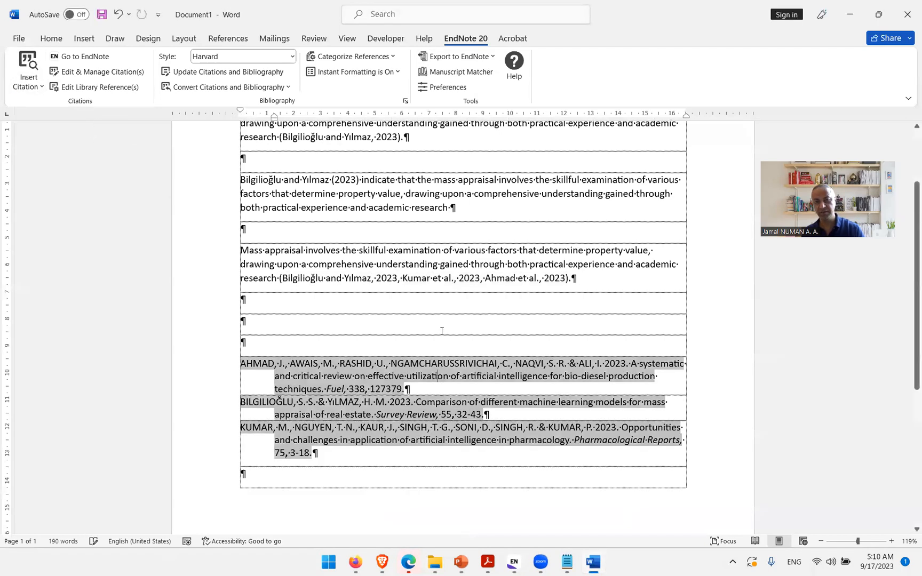
Step: Examine the three-reference citation and the bibliography in the document
scroll(454, 353, down, 1)
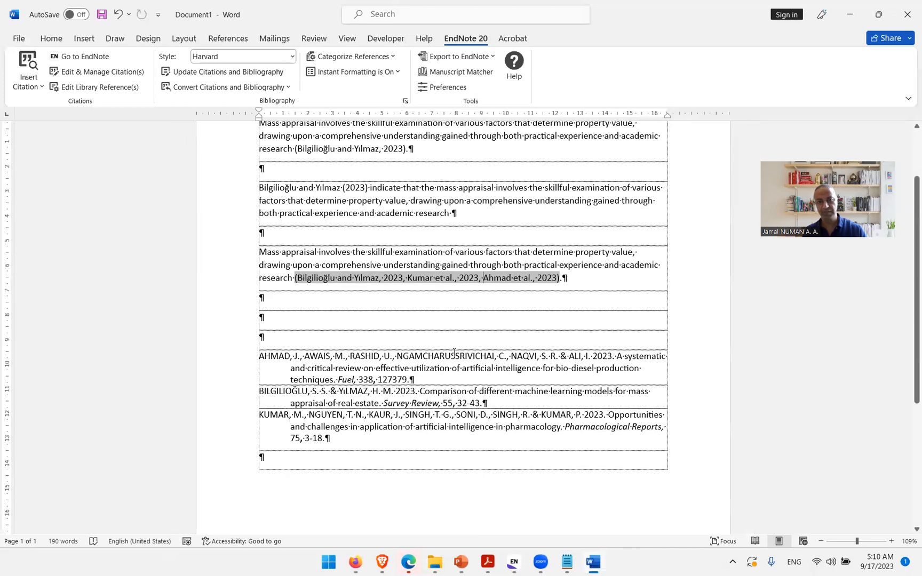
scroll(454, 352, up, 1)
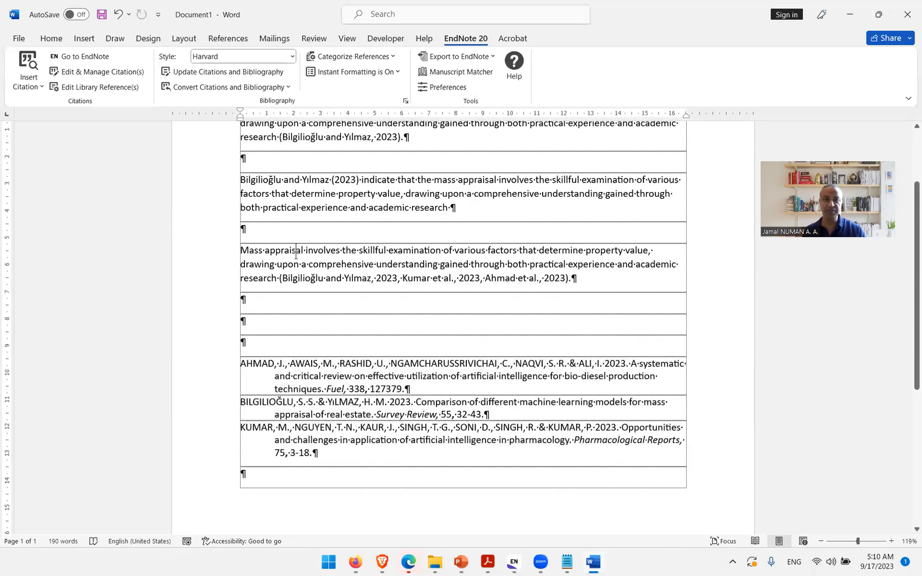
click(369, 363)
click(354, 277)
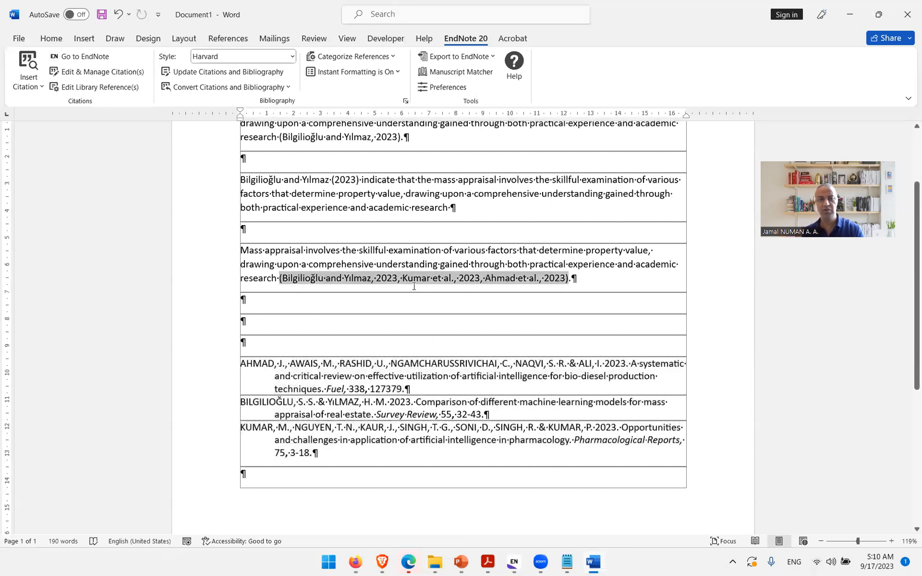
click(489, 365)
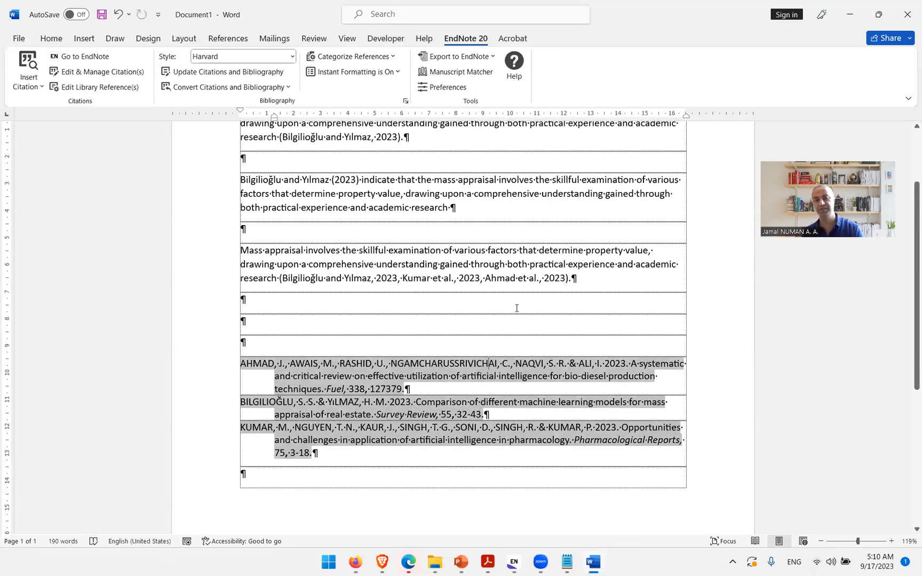
click(534, 277)
click(527, 278)
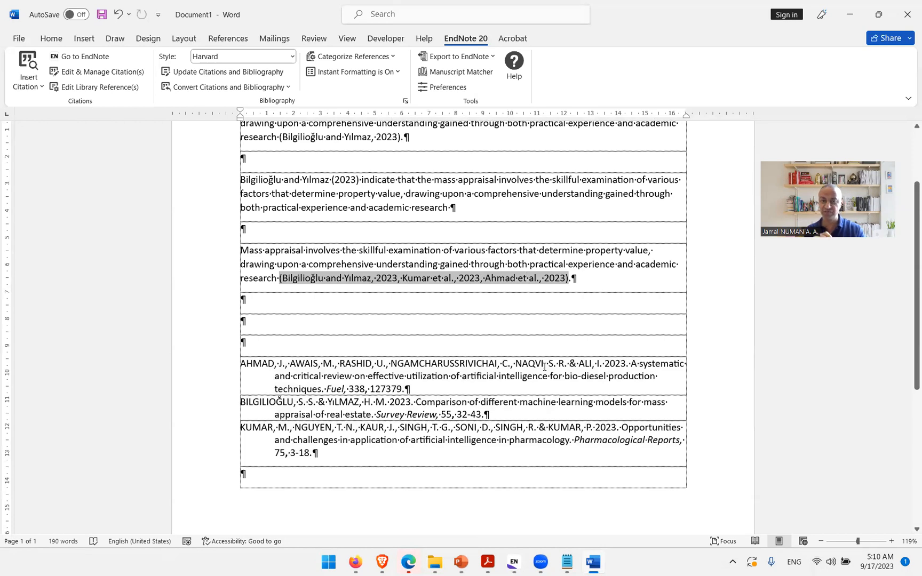
click(538, 264)
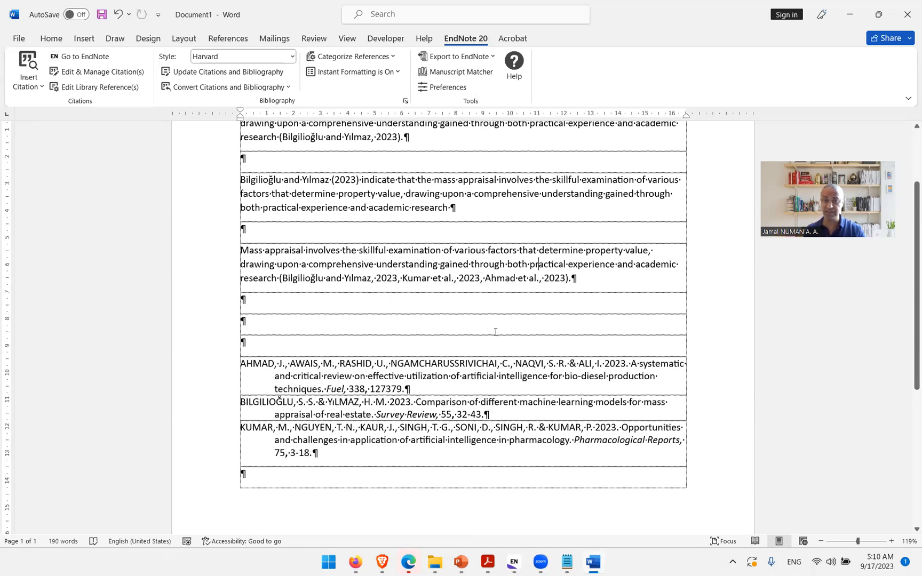
Step: Reorder the references in the three-reference citation so that Ahmad 2023 comes first
click(500, 368)
click(535, 279)
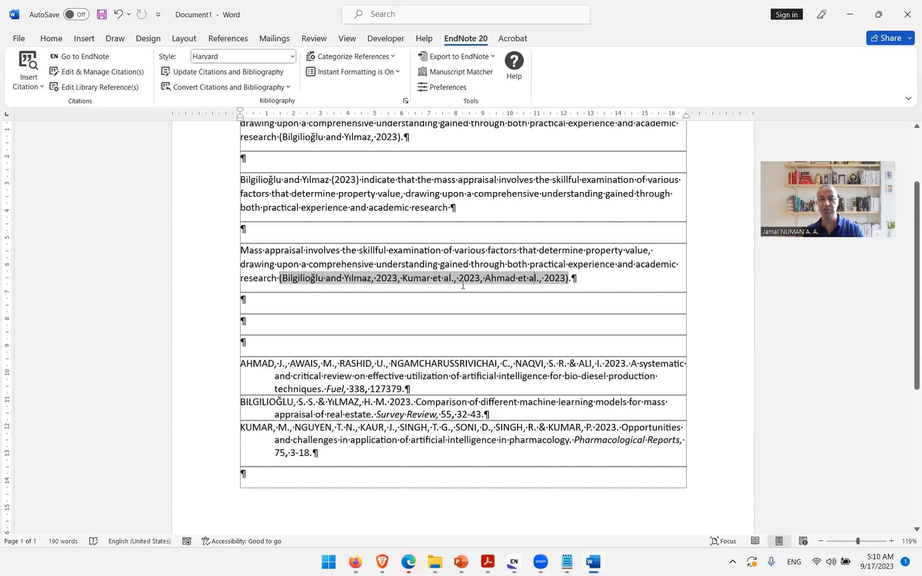
right_click(539, 281)
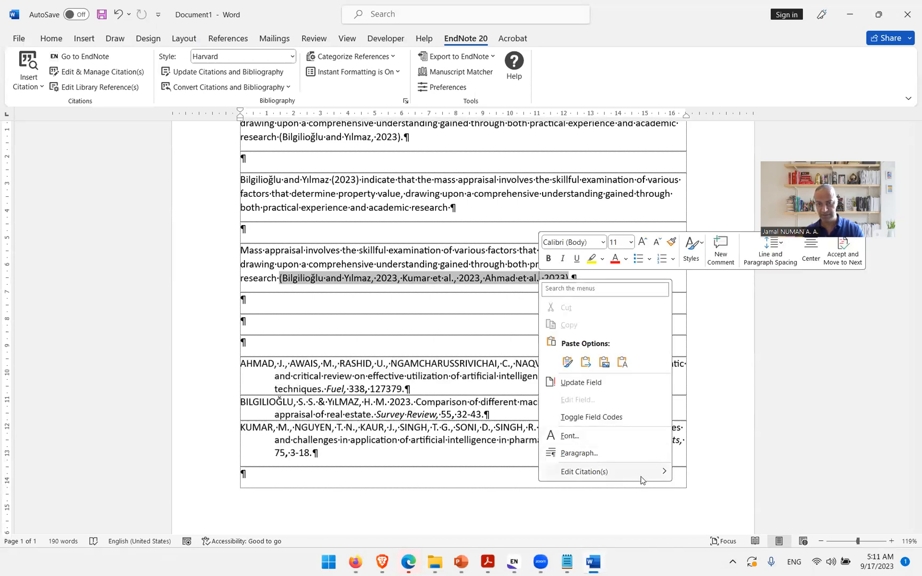
mouse_move(630, 477)
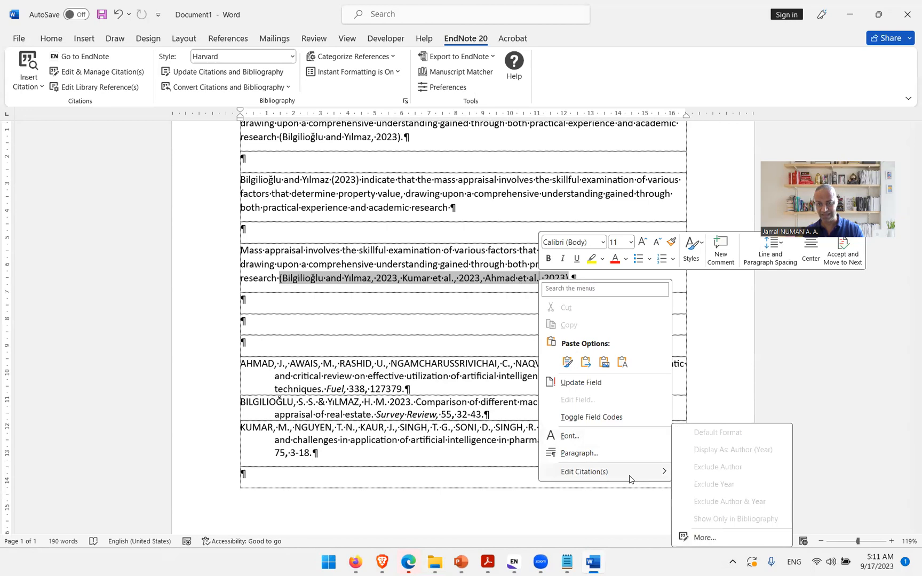
click(705, 538)
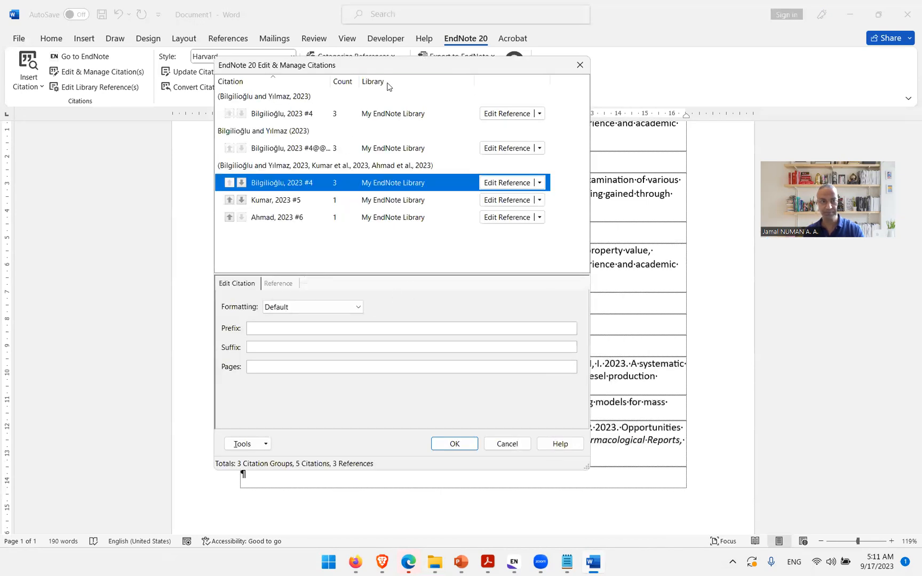
drag(422, 67, 506, 100)
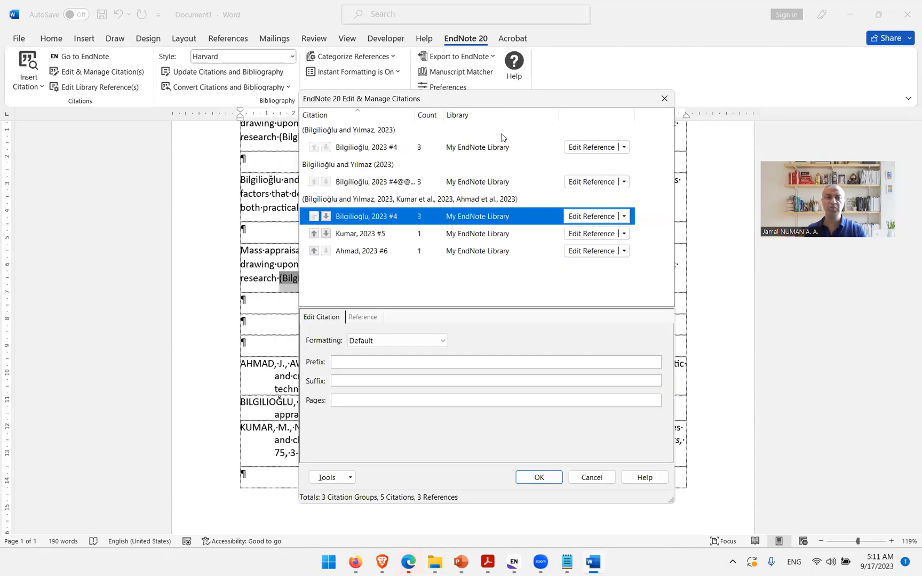
click(381, 251)
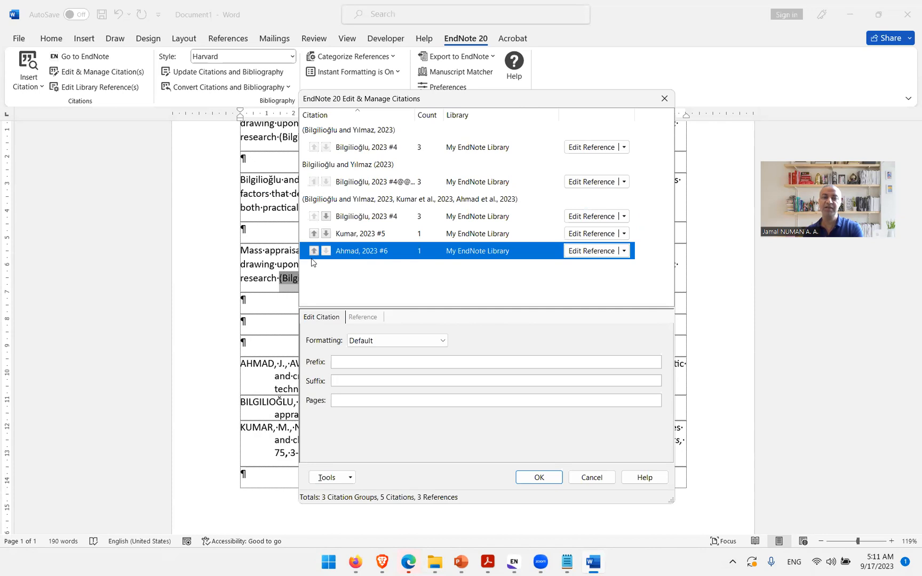
click(313, 252)
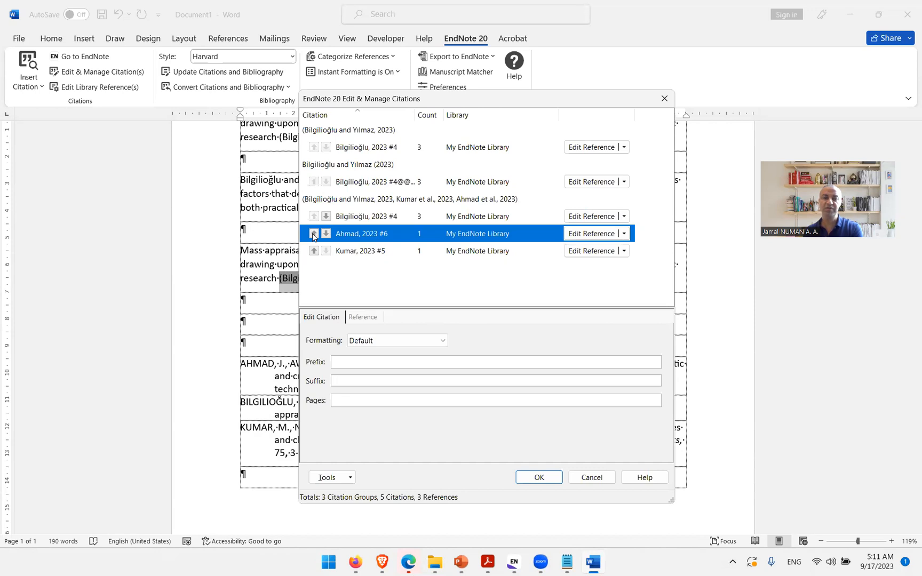
click(314, 235)
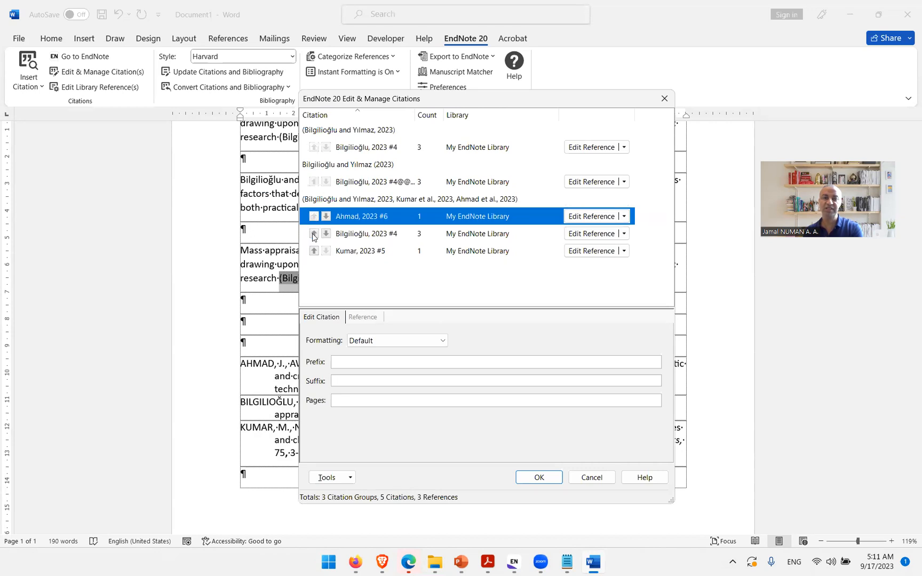
click(537, 477)
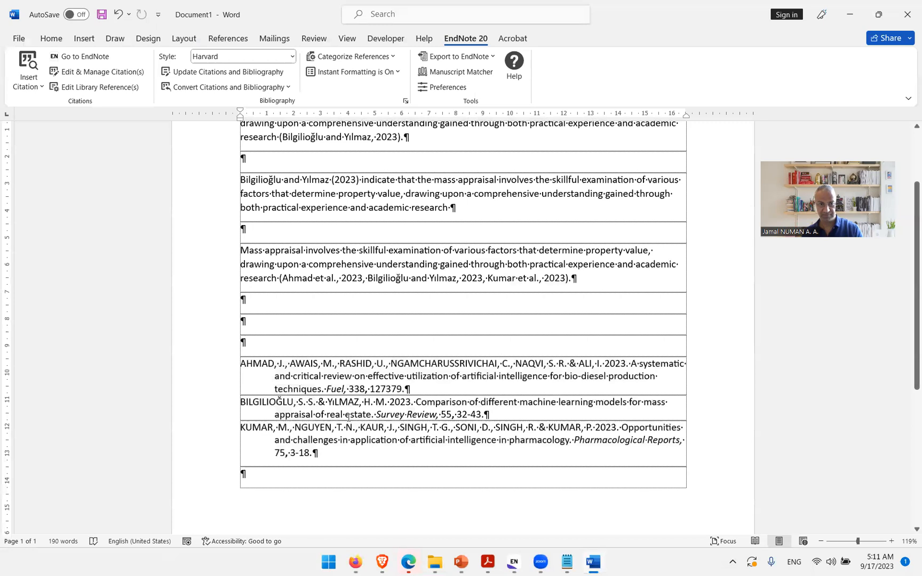
Step: Remove the Kumar 2023 reference from the combined citation in the copied paragraph
drag(309, 430, 314, 453)
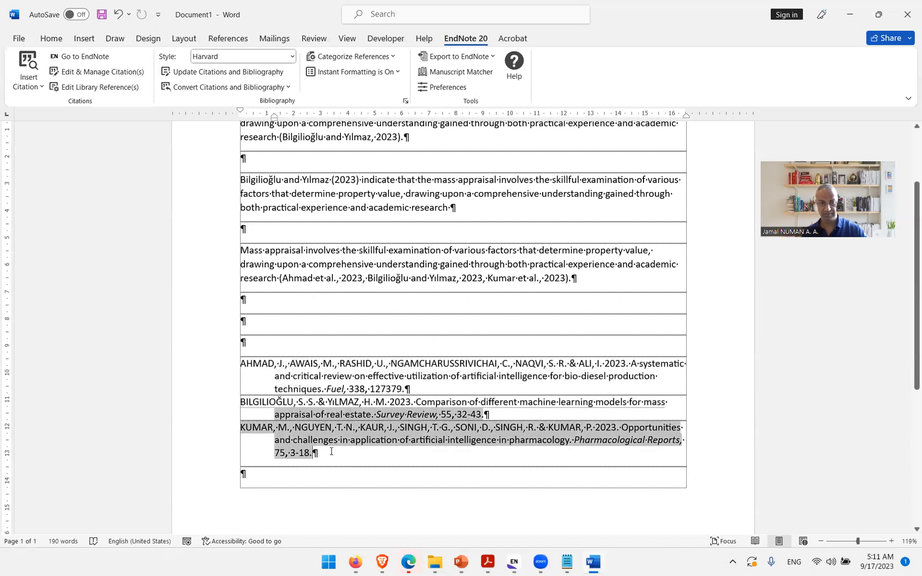
click(472, 277)
click(575, 279)
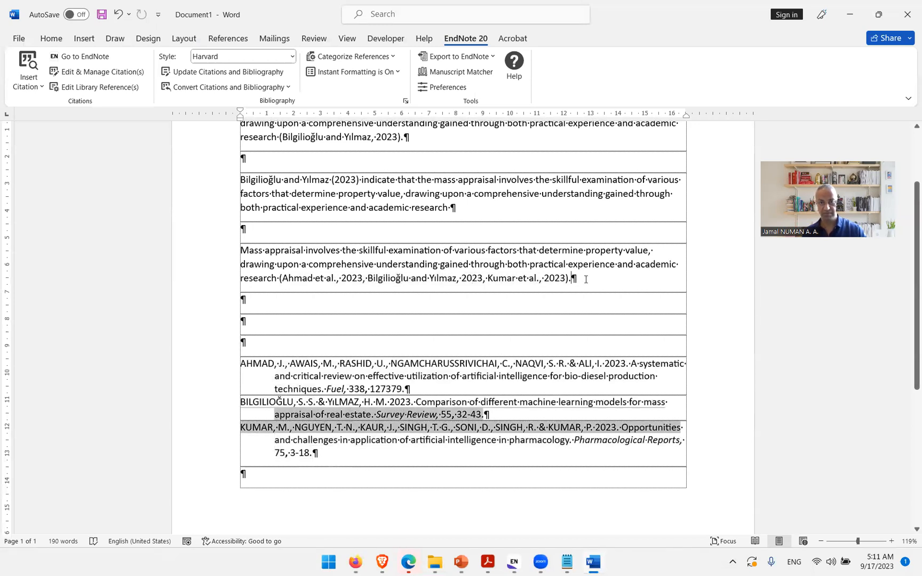
click(491, 279)
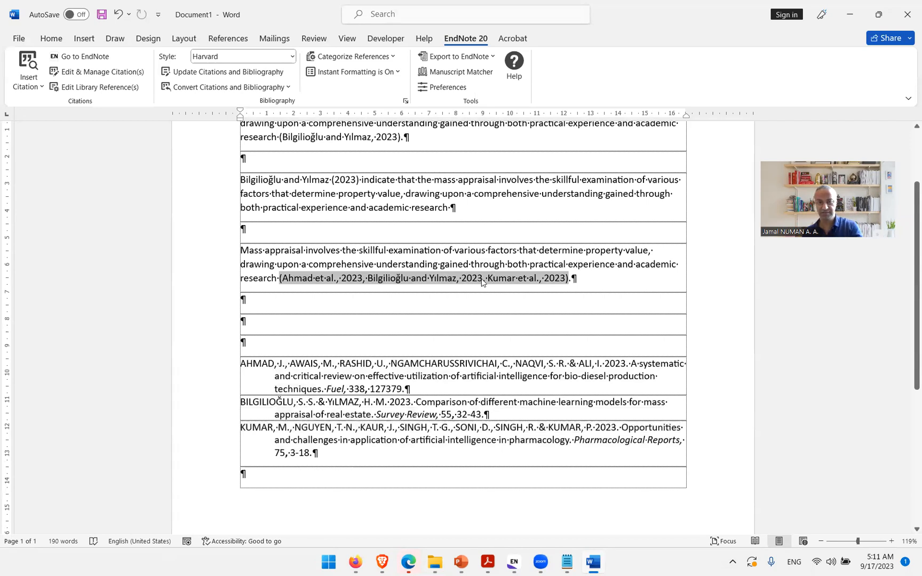
right_click(449, 279)
mouse_move(544, 471)
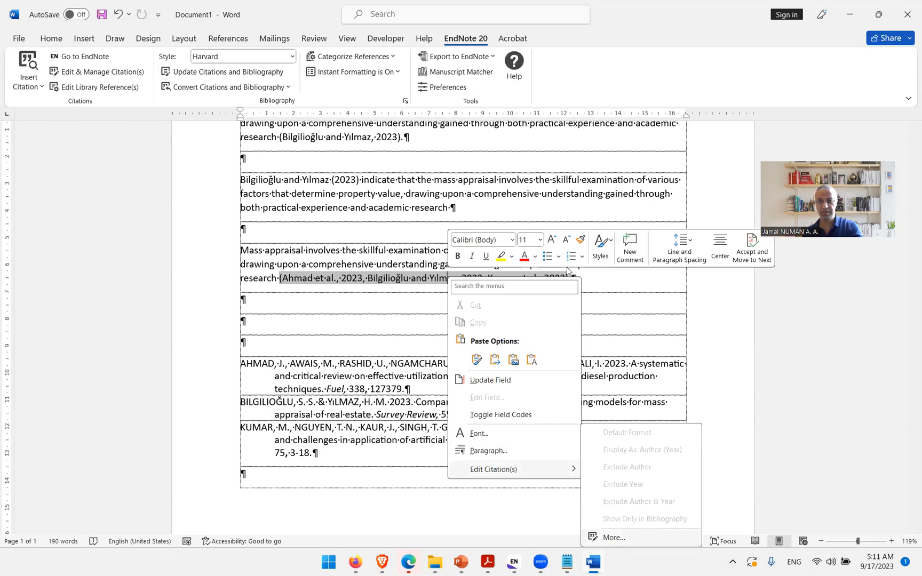
click(614, 538)
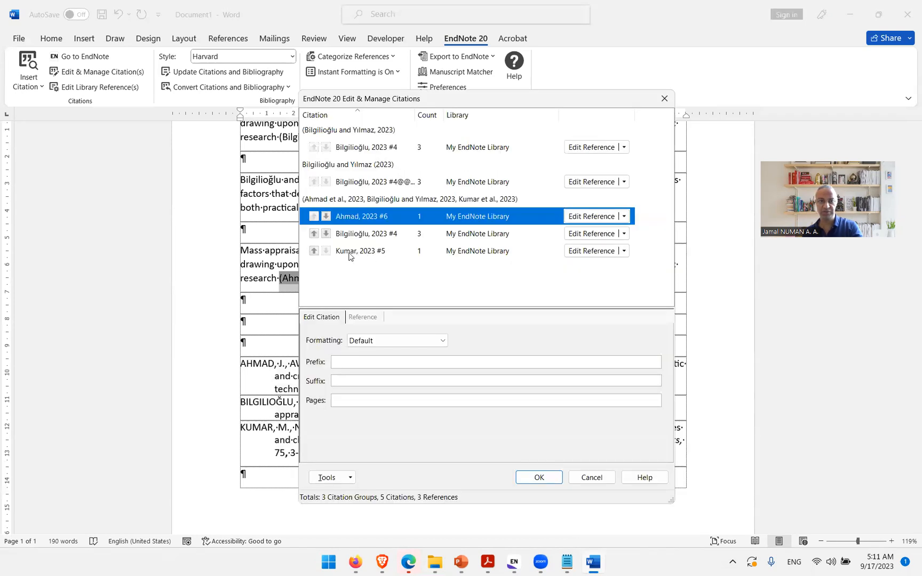
click(624, 252)
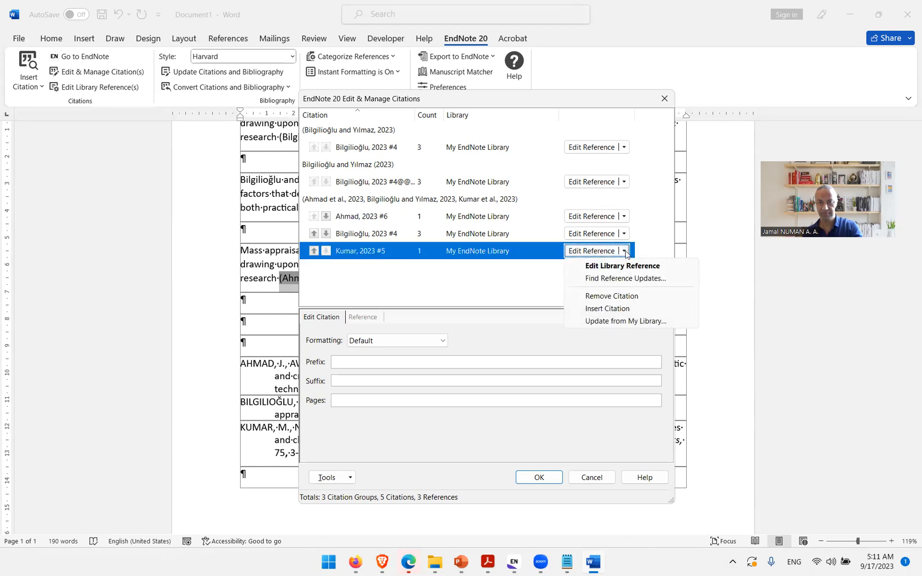
click(621, 297)
click(538, 478)
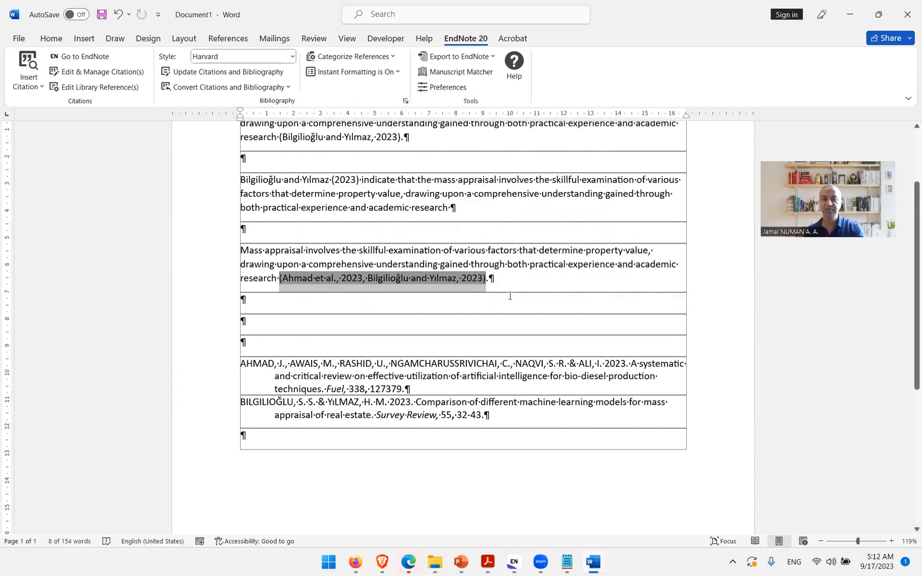
Step: Copy the paragraph with the combined Ahmad and Bilgilioğlu citation into a new blank document
click(501, 283)
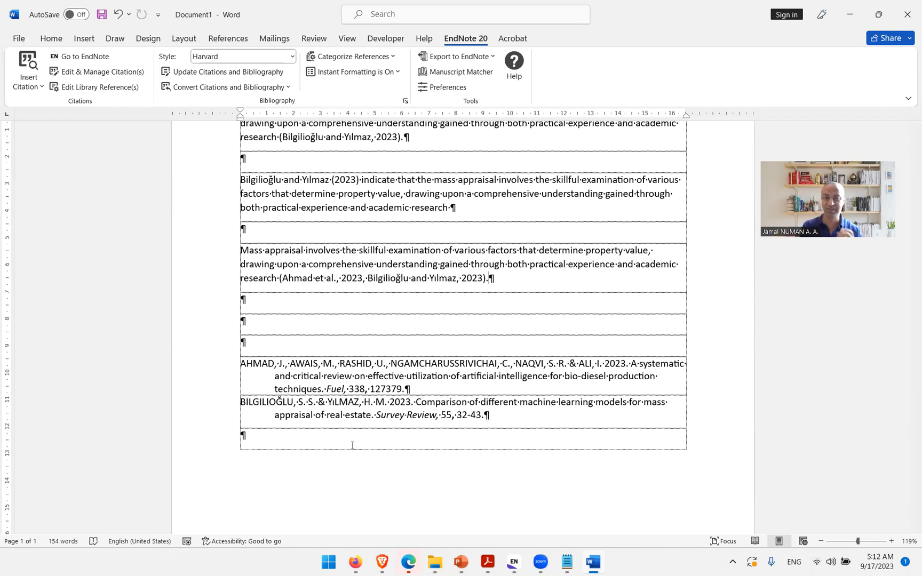
scroll(353, 440, up, 2)
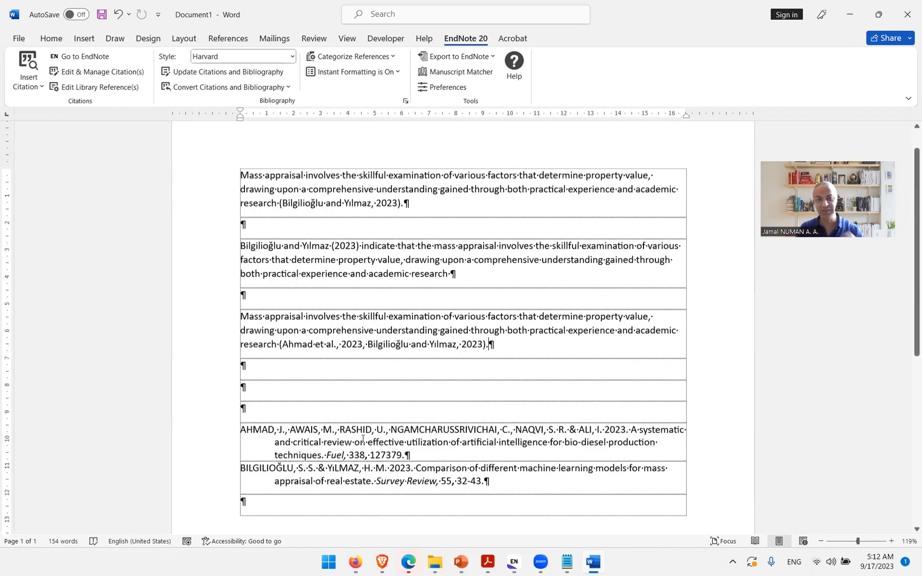
drag(497, 346, 242, 315)
key(ctrl+c)
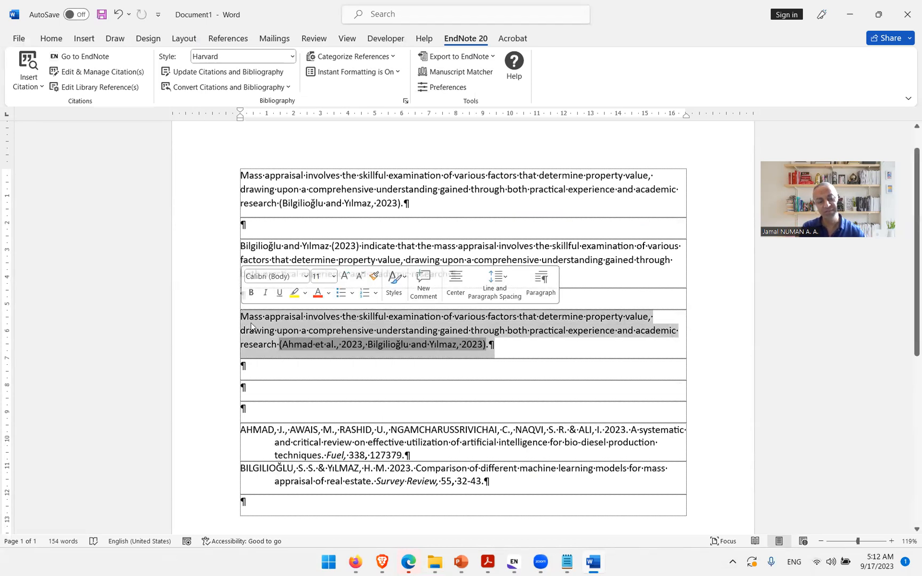
click(19, 38)
click(159, 135)
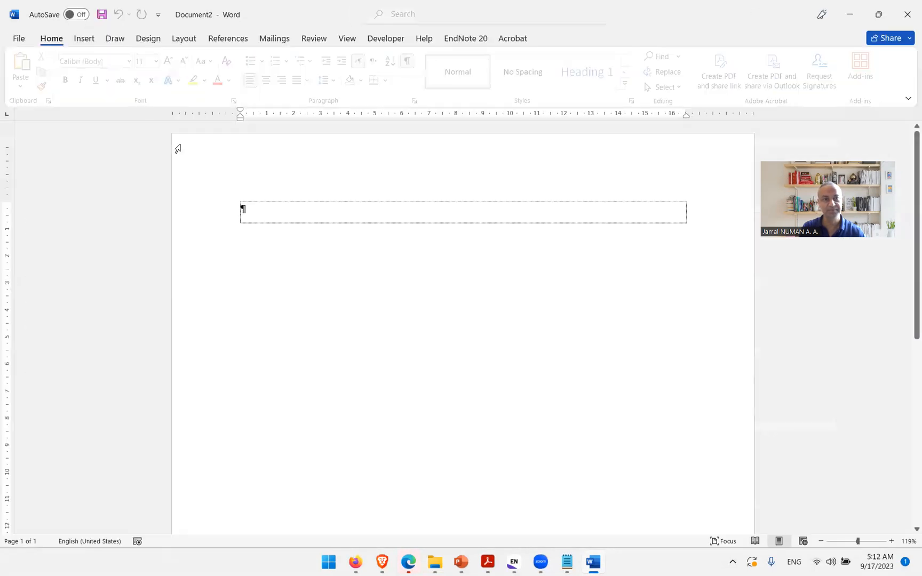
key(ctrl+v)
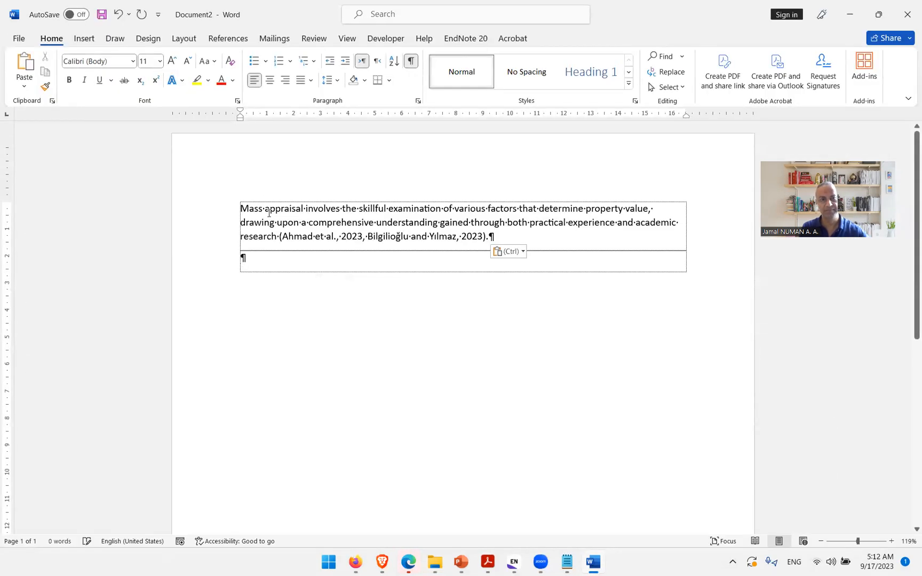
click(423, 235)
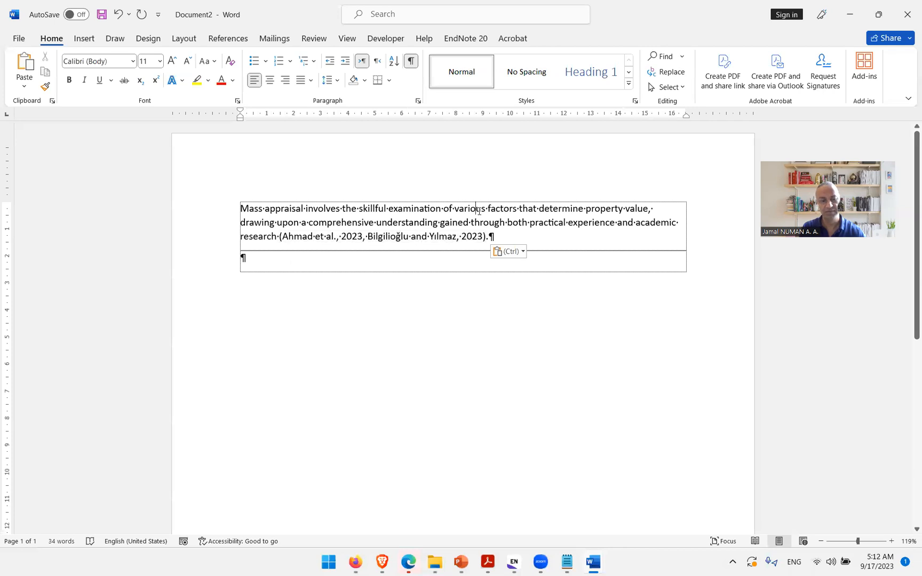
key(ctrl+a)
click(500, 222)
click(498, 237)
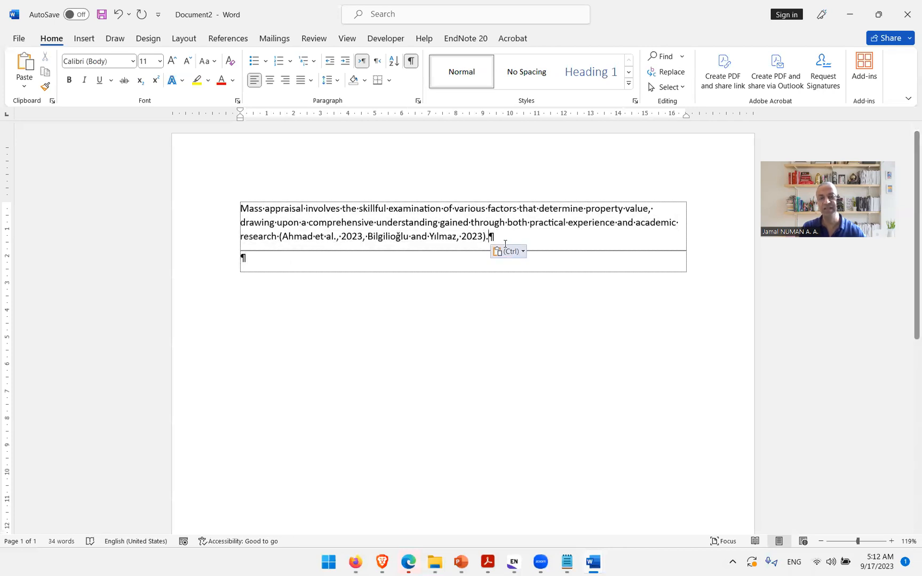
key(Return)
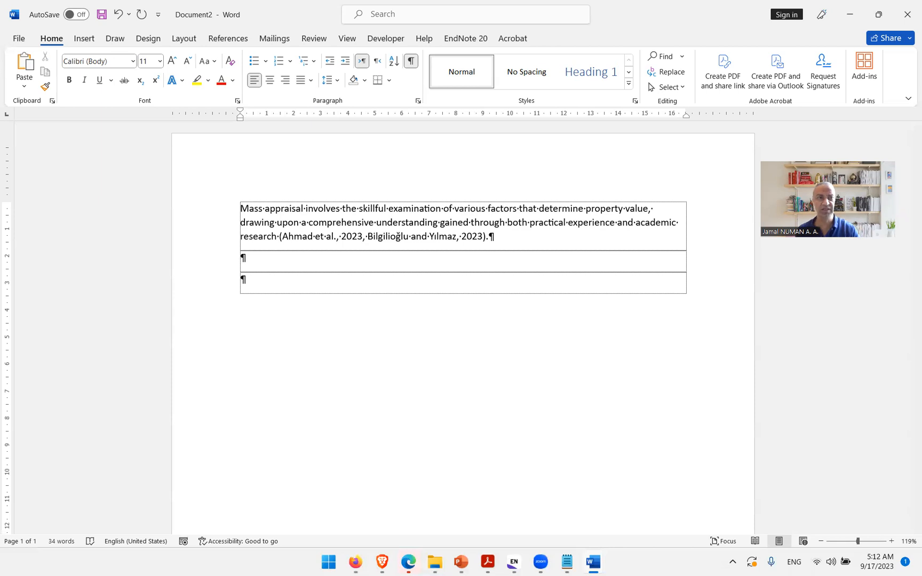
Step: Update citations and bibliography in the new document and delete an extra empty line above the references
click(466, 39)
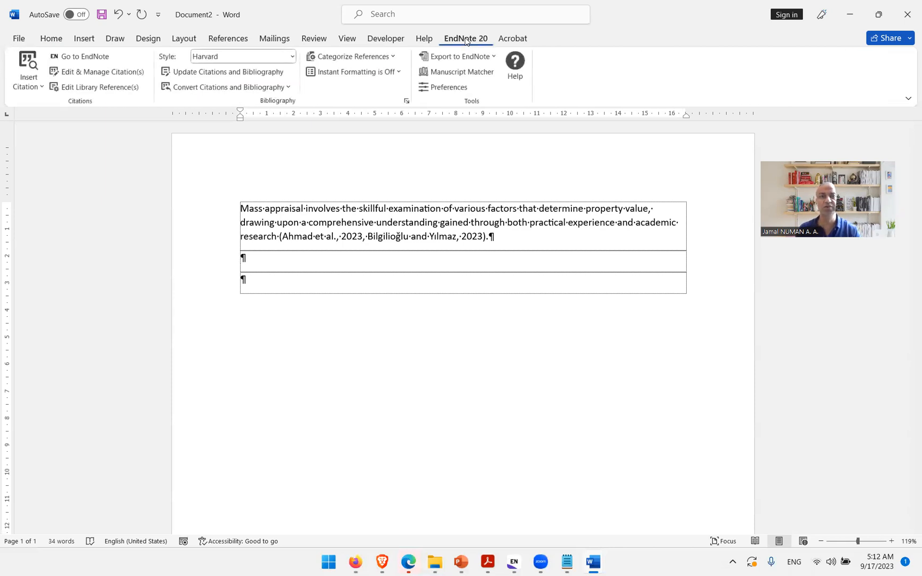
click(241, 75)
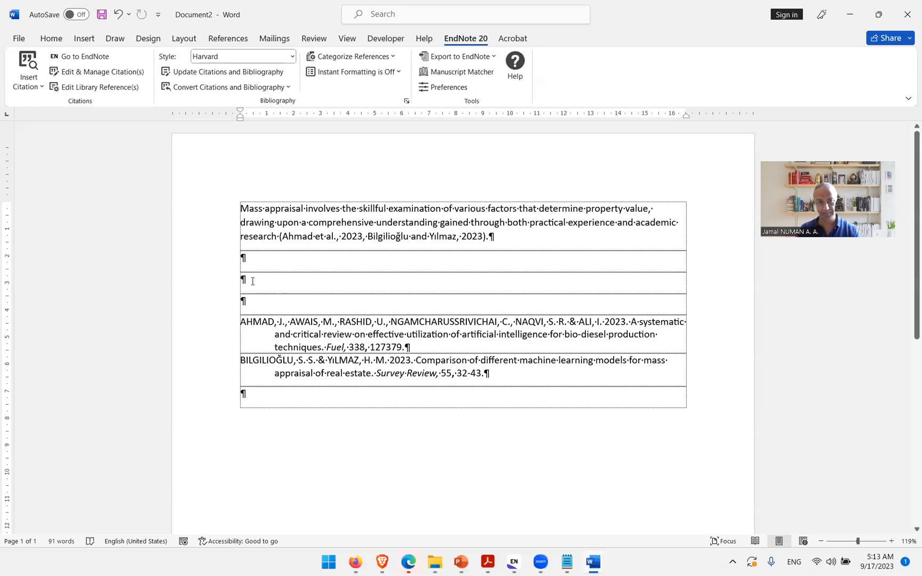
key(BackSpace)
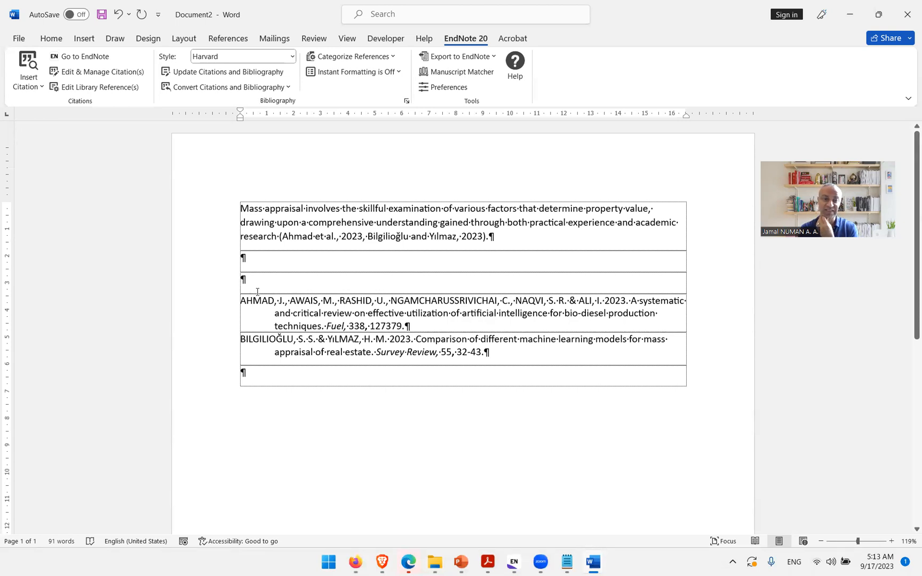
Step: Open the Artificial Intelligence for Real Estate Appraisal_Scopus_Code I.txt search-query file from the Scopus_WOS folder in Notepad
click(909, 564)
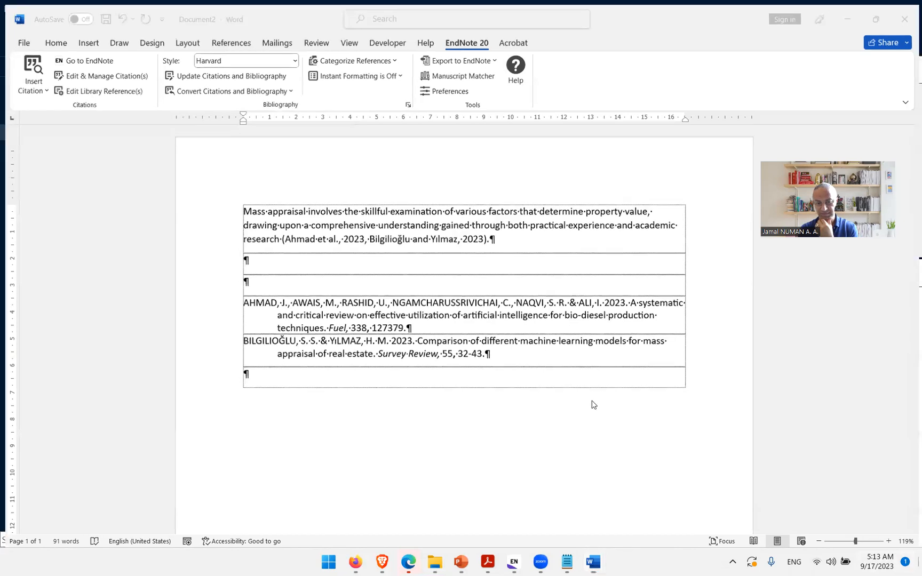
right_click(452, 386)
click(435, 562)
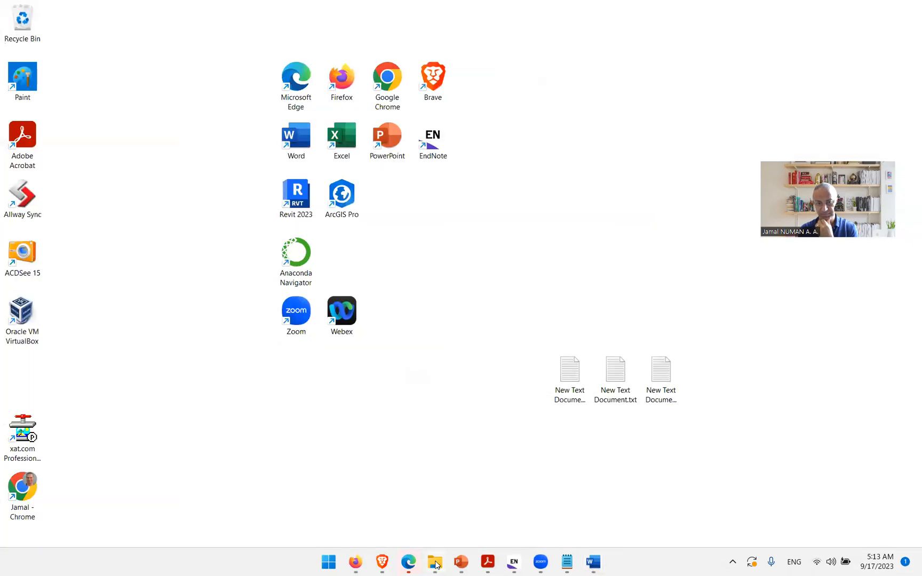
double_click(365, 212)
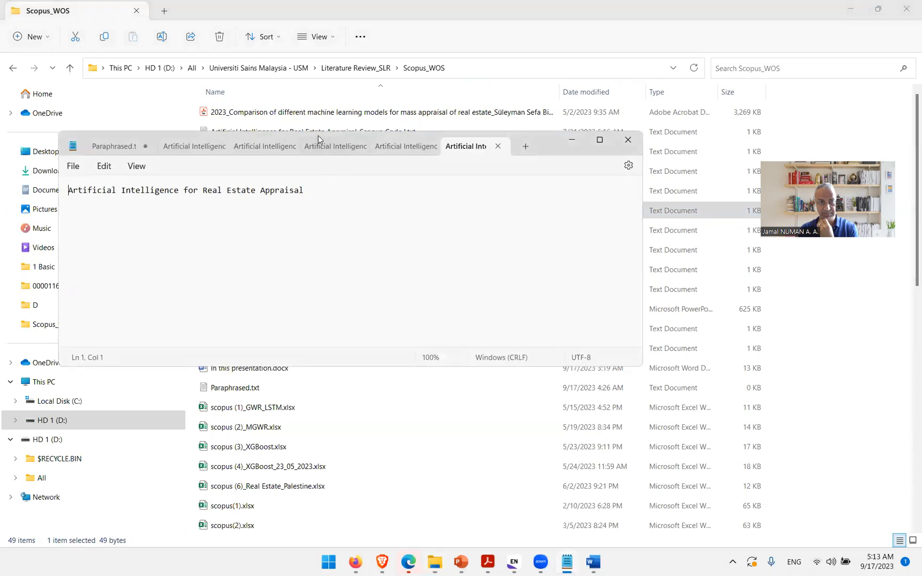
drag(322, 137, 392, 89)
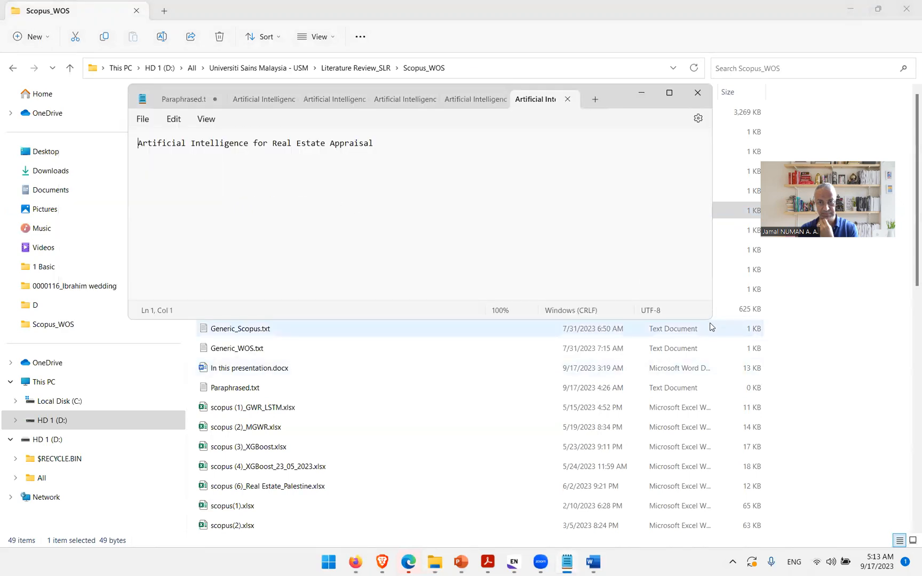
drag(710, 319, 627, 304)
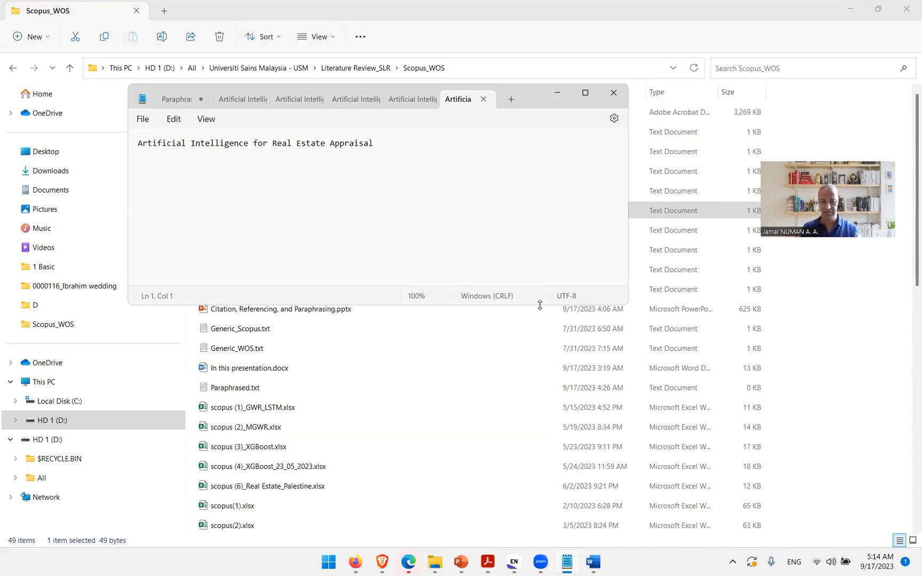
click(437, 562)
click(403, 190)
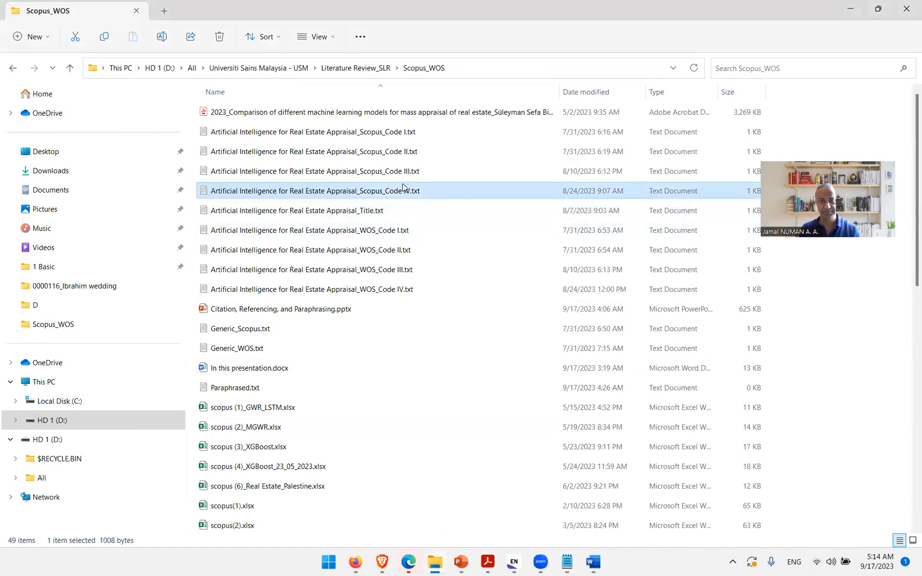
double_click(401, 134)
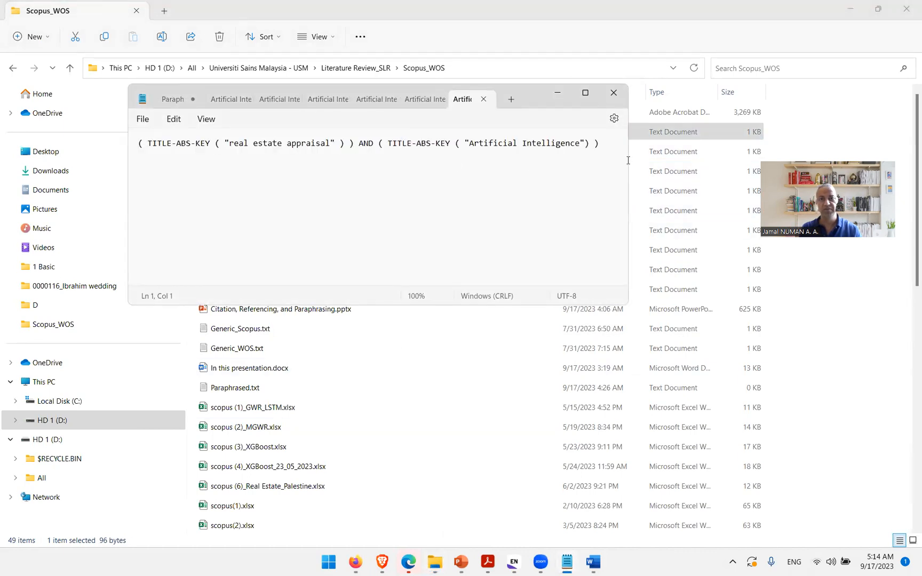
drag(629, 160, 683, 160)
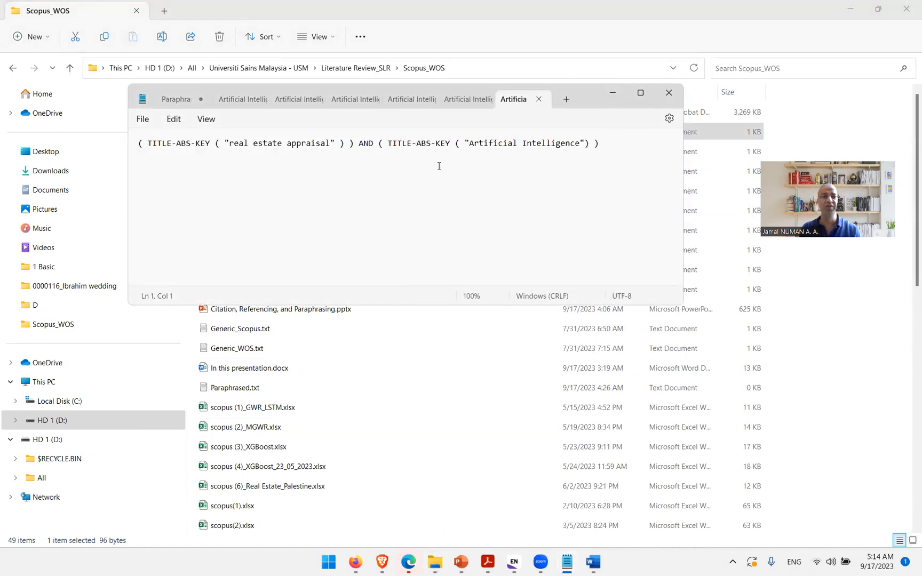
Step: Highlight the "real estate appraisal" and "Artificial Intelligence" terms in the Code I query
click(331, 143)
drag(331, 143, 229, 143)
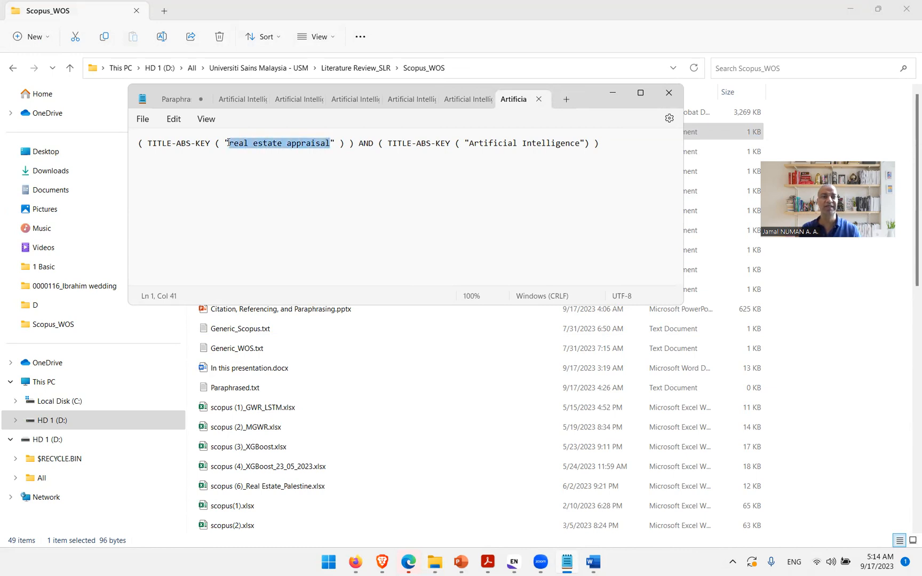
click(535, 144)
drag(580, 143, 470, 144)
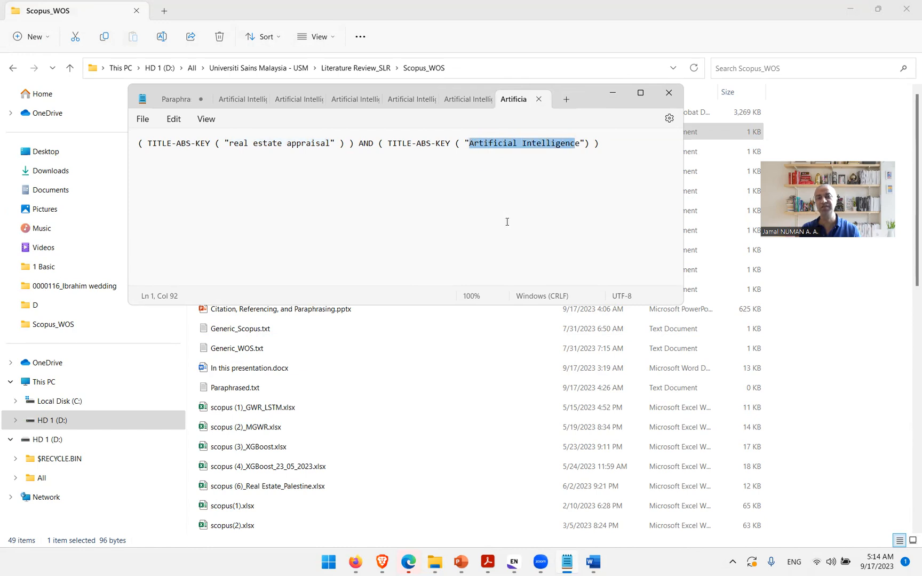
click(570, 144)
drag(581, 143, 472, 144)
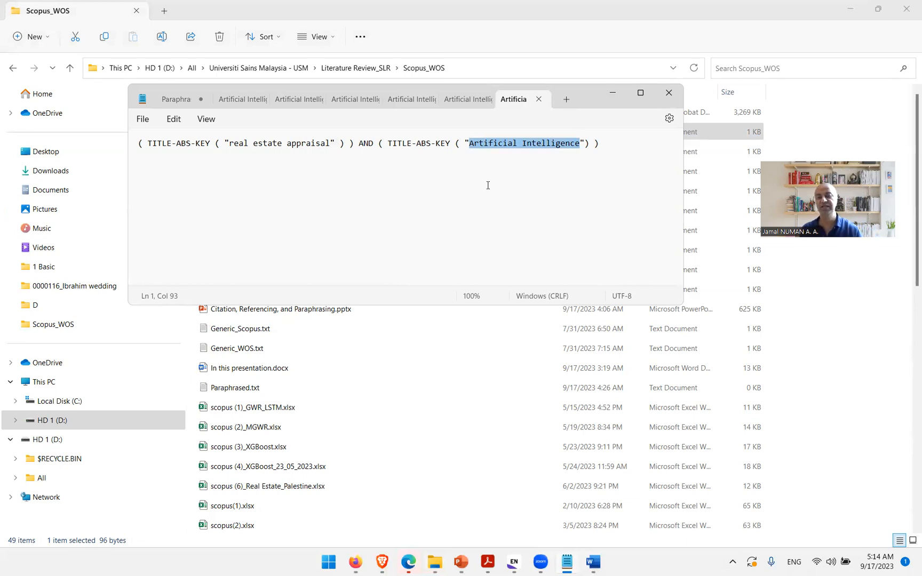
Step: Copy the whole Code I query into Scopus advanced search, replacing the existing query string, and run the search
double_click(413, 143)
triple_click(412, 142)
key(ctrl+c)
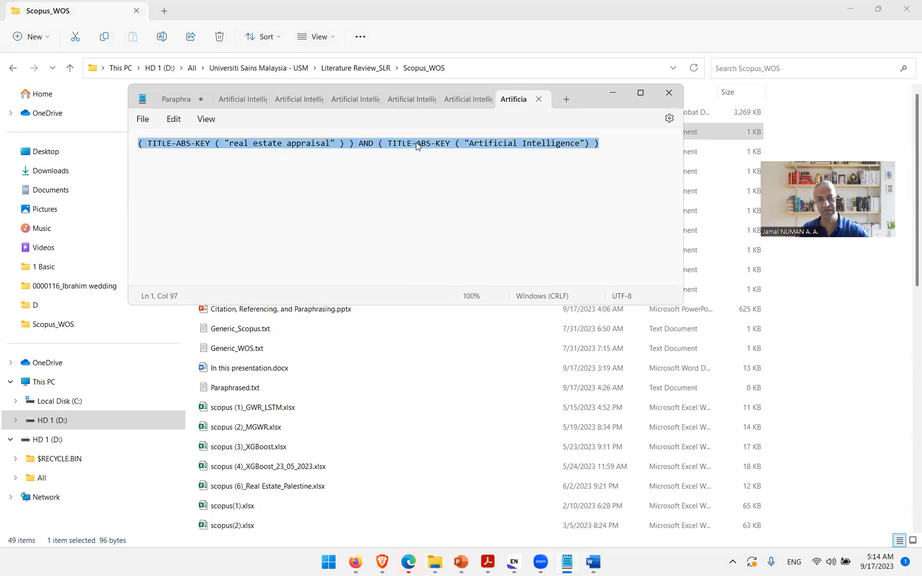
click(921, 564)
click(382, 562)
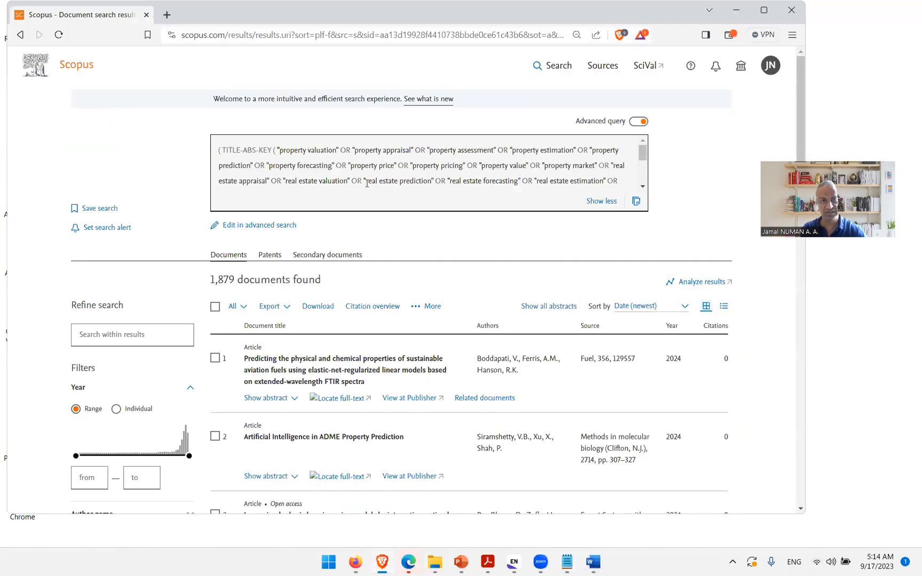
key(ctrl+a)
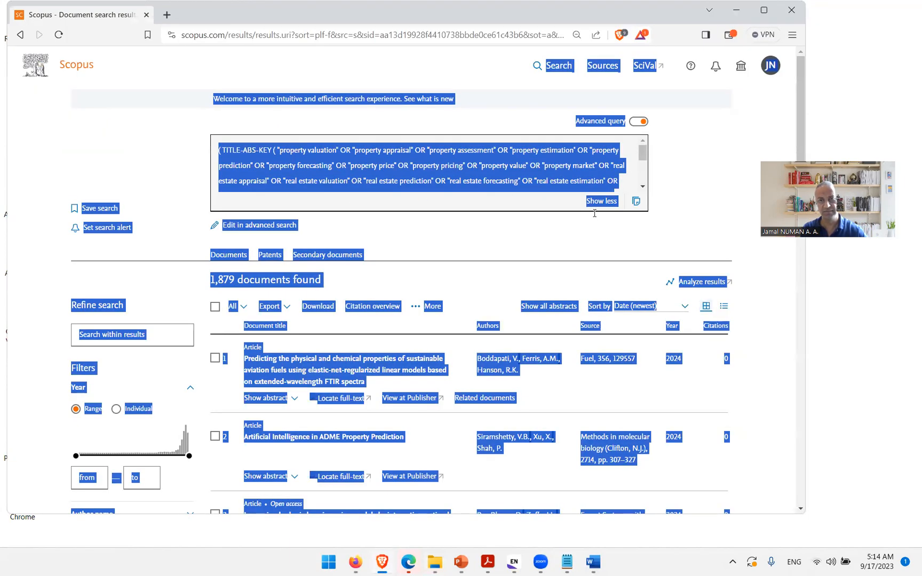
click(441, 161)
click(277, 226)
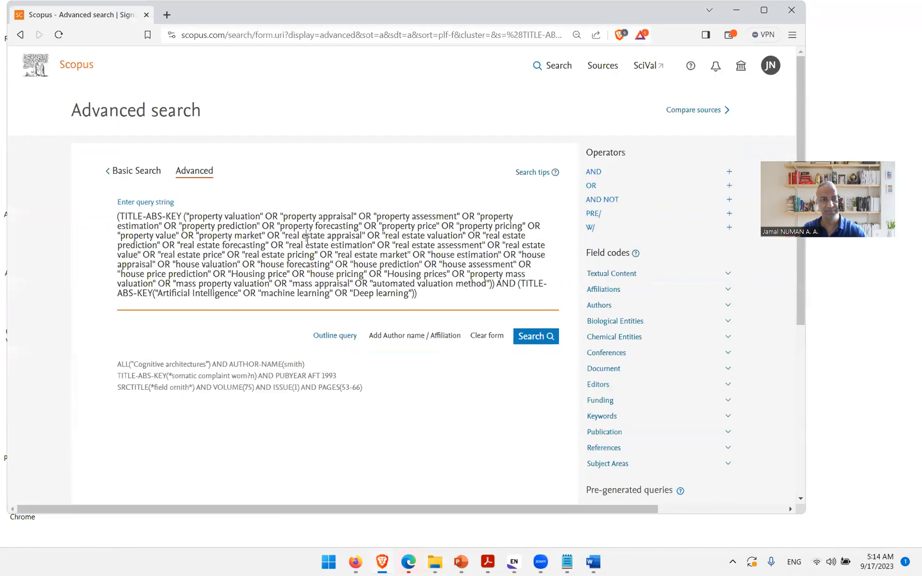
key(ctrl+a)
key(BackSpace)
key(ctrl+v)
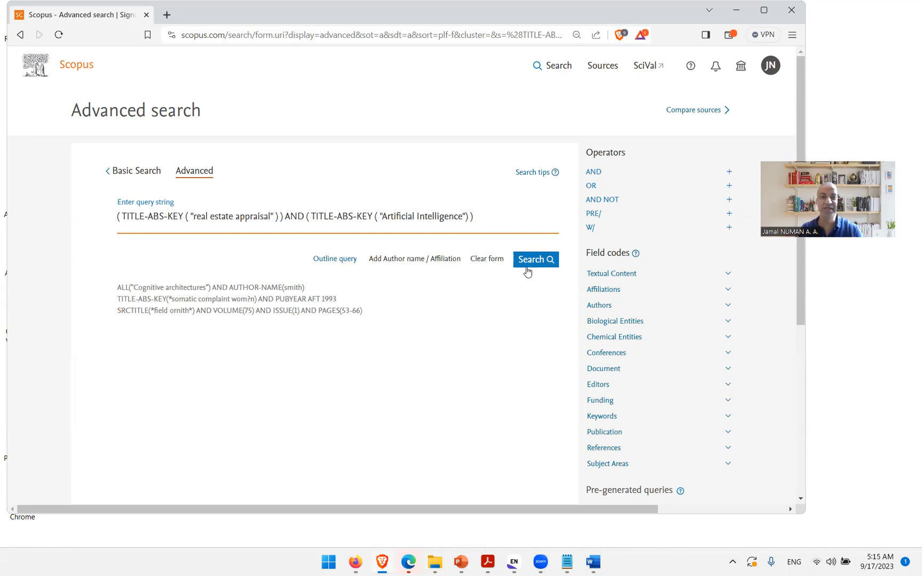
click(531, 262)
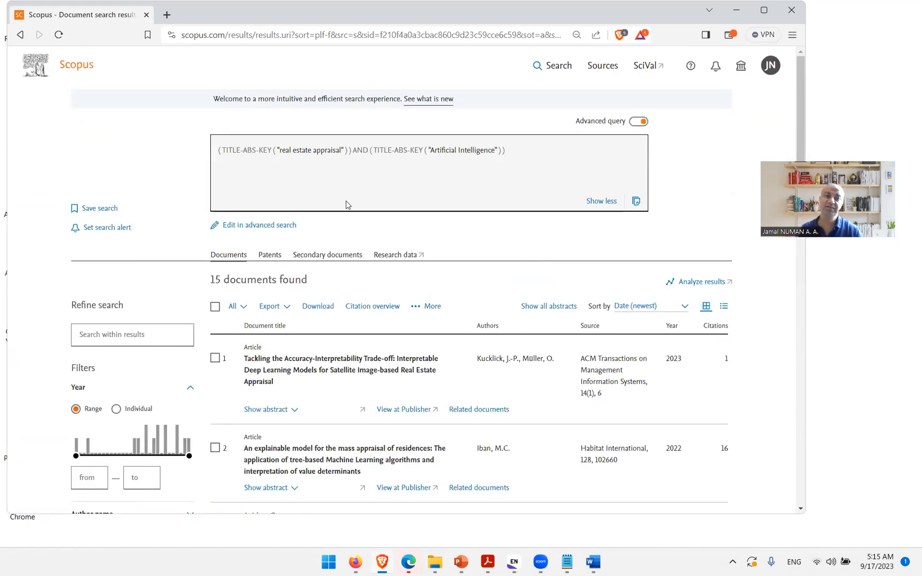
Step: Review the query and the result list of the Code I search
drag(505, 151, 218, 141)
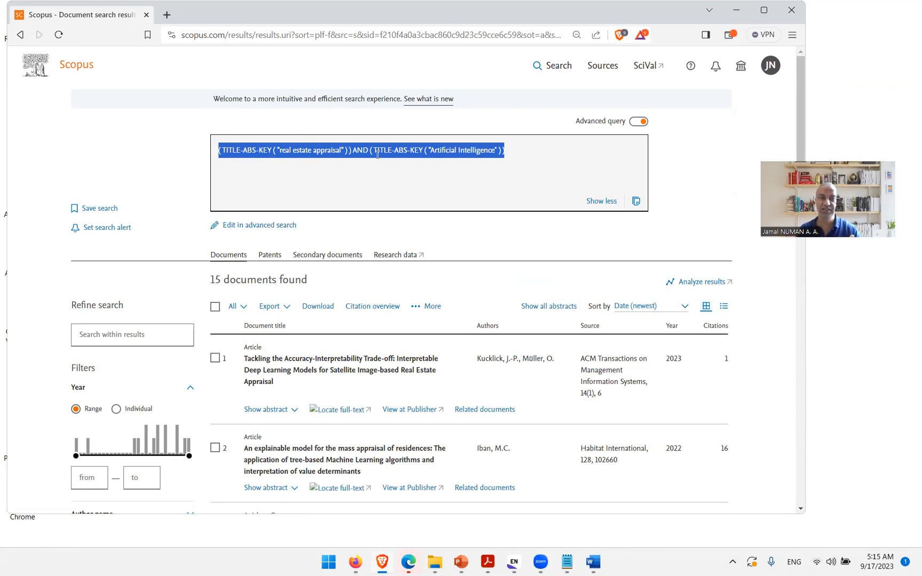
click(464, 162)
drag(511, 156, 223, 149)
click(267, 287)
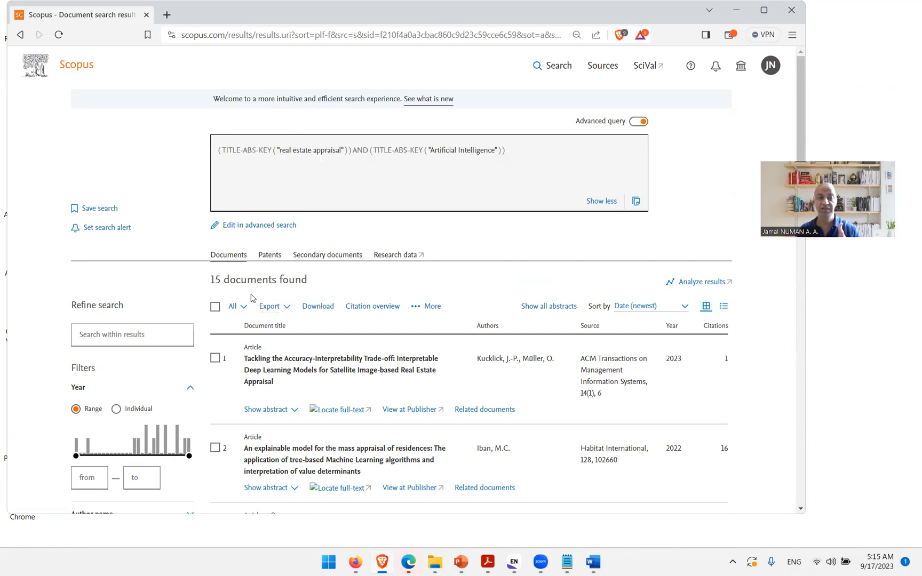
scroll(356, 347, down, 3)
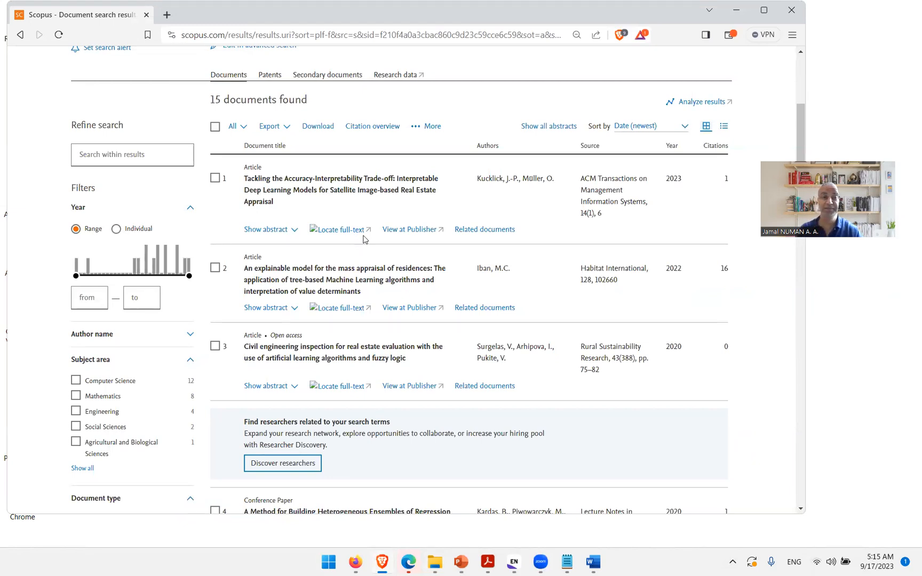
scroll(360, 240, up, 4)
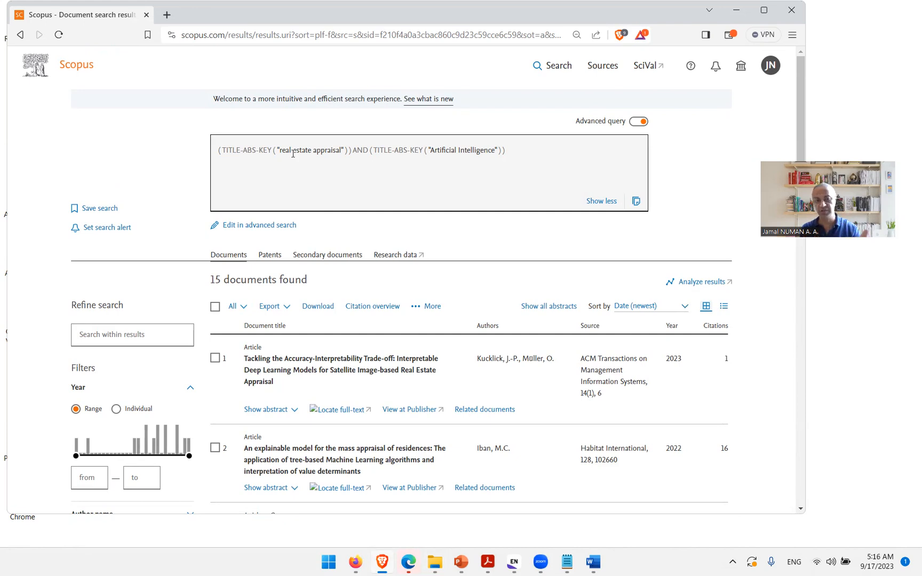
Step: Open Artificial Intelligence for Real Estate Appraisal_Scopus_Code II.txt and highlight its search terms such as "property valuation"
click(435, 562)
double_click(392, 152)
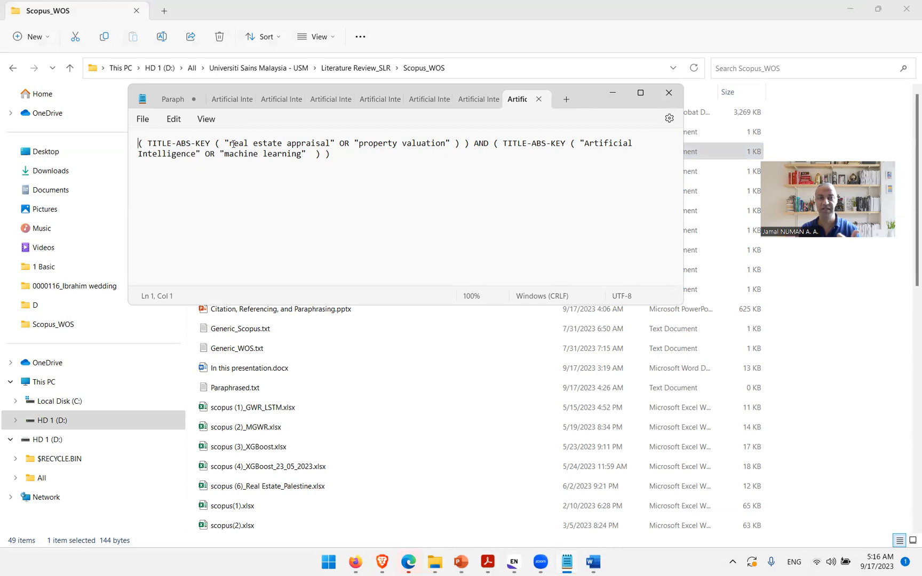
drag(359, 144, 447, 145)
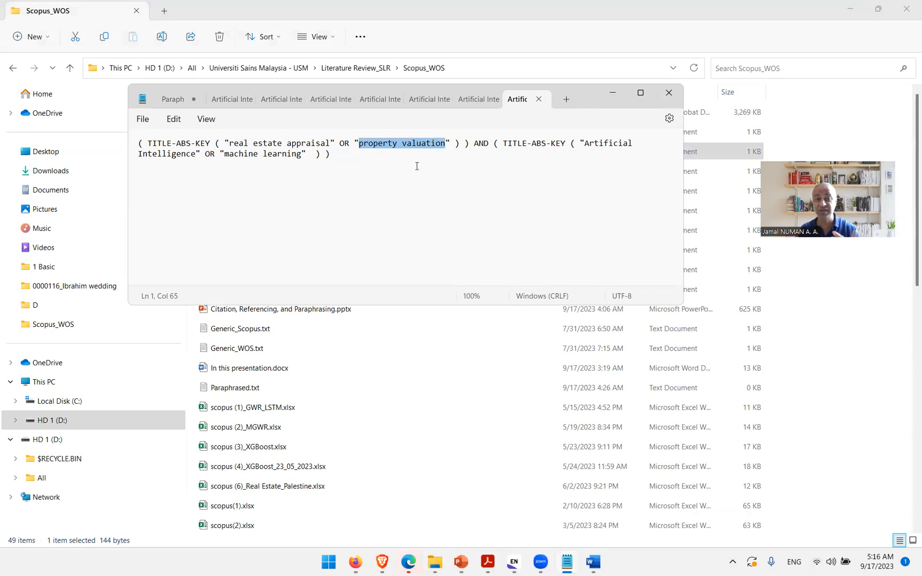
click(254, 143)
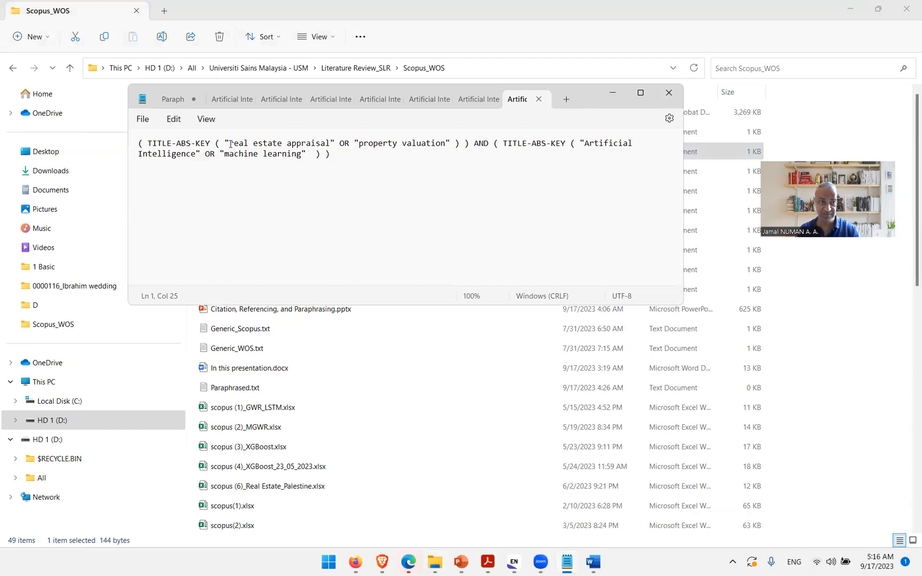
drag(234, 143, 447, 143)
click(353, 143)
click(479, 143)
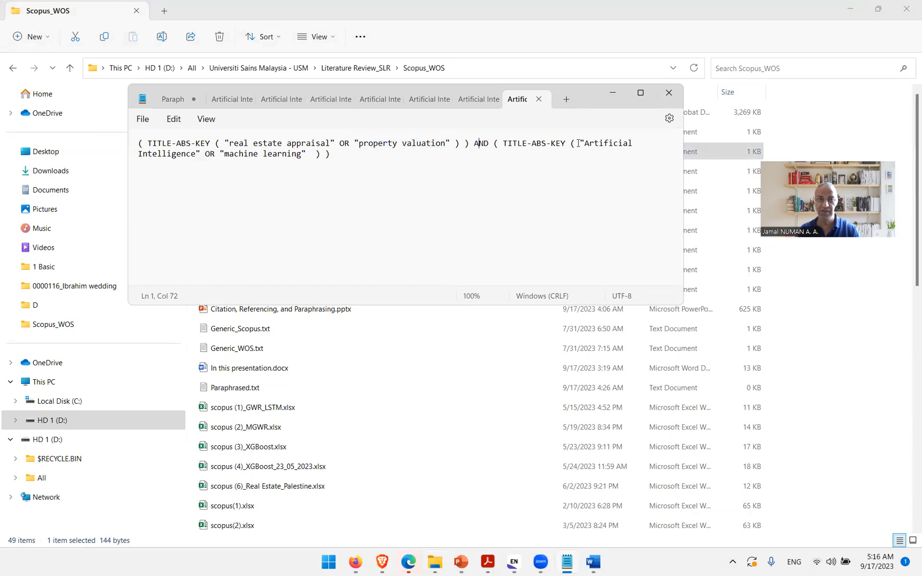
Step: Copy the Code II query into Scopus advanced search, replacing the previous query string, and run the search
drag(226, 154, 127, 144)
key(ctrl+c)
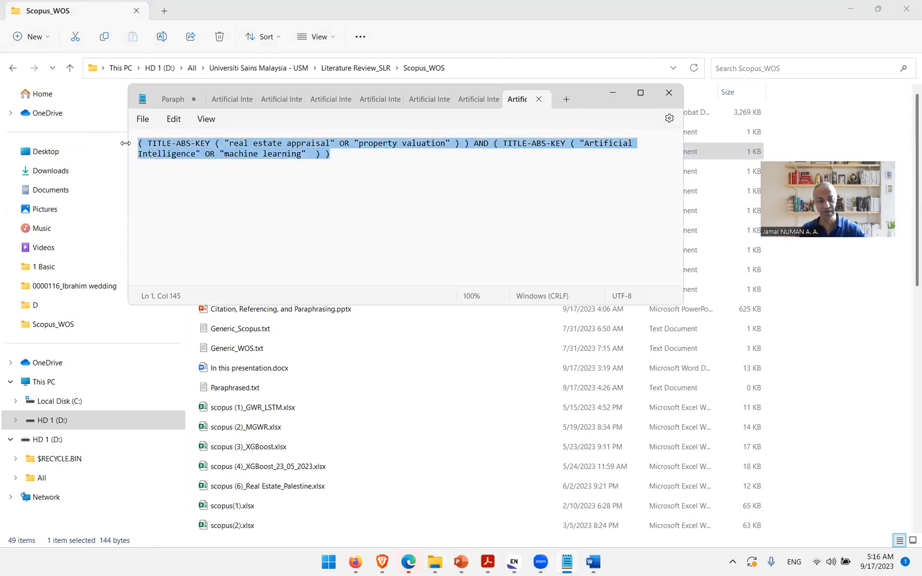
click(382, 562)
click(289, 226)
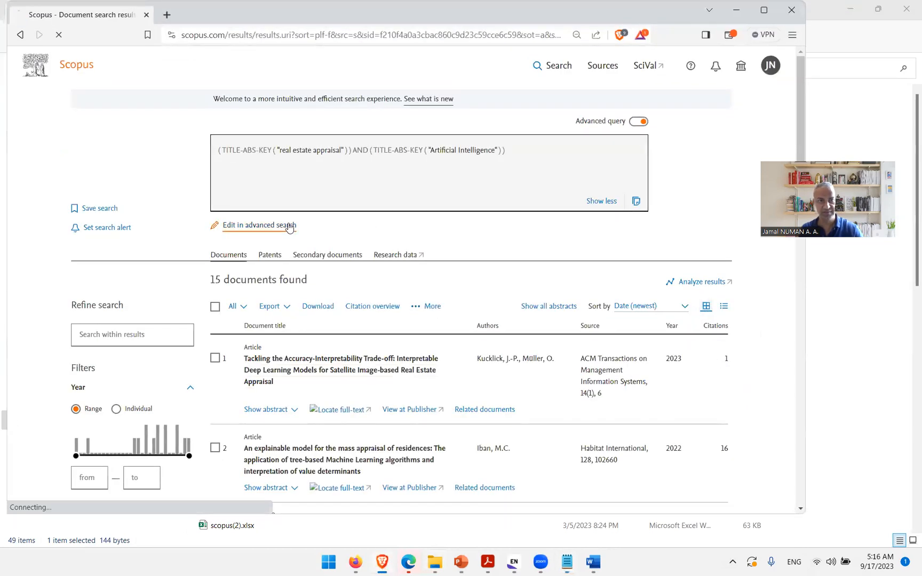
click(305, 217)
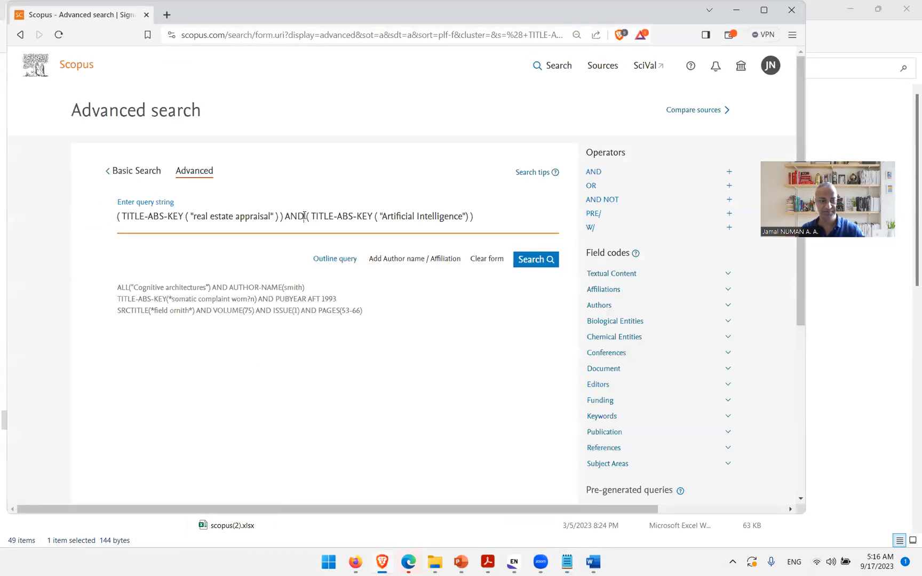
key(ctrl+a)
key(BackSpace)
key(ctrl+v)
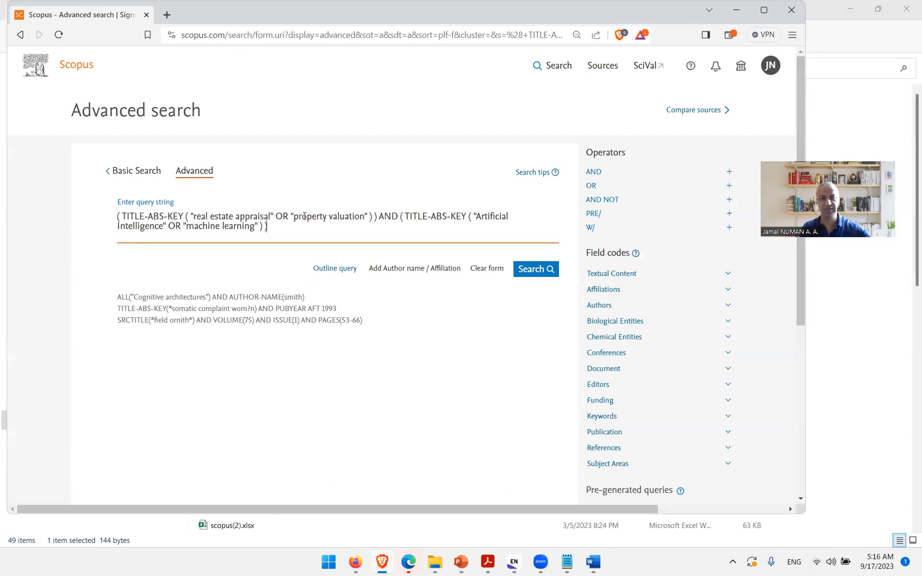
click(542, 272)
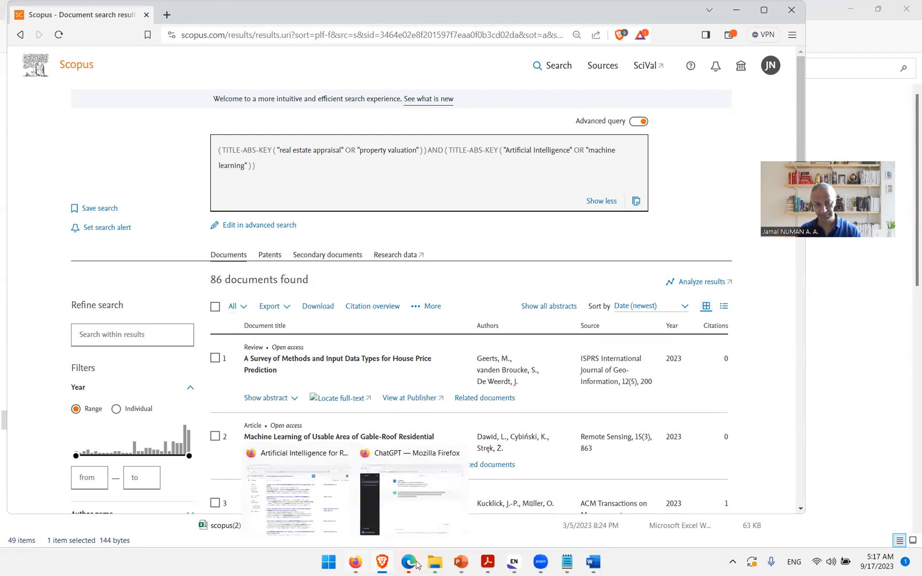
Step: Open the Artificial Intelligence for Real Estate Appraisal_Scopus_Code III.txt query file
click(567, 561)
click(357, 234)
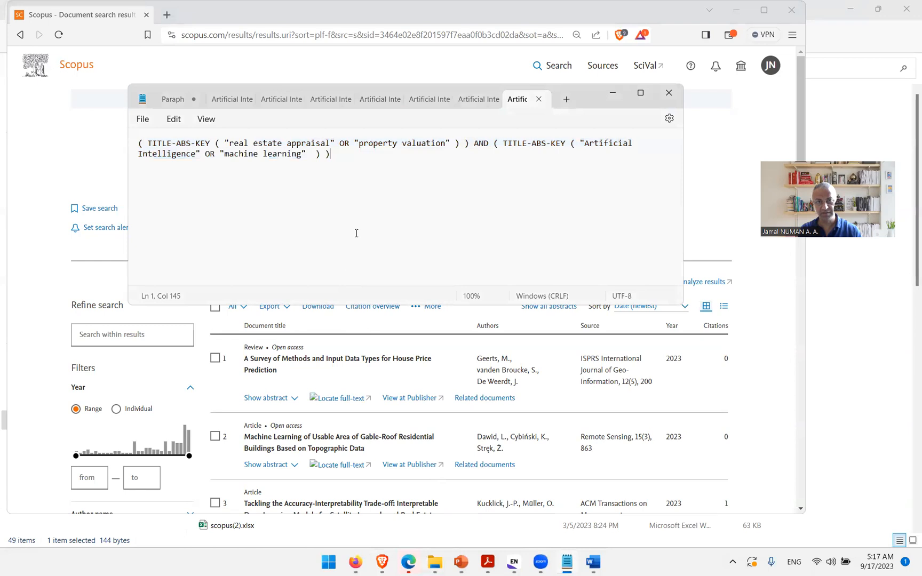
click(434, 562)
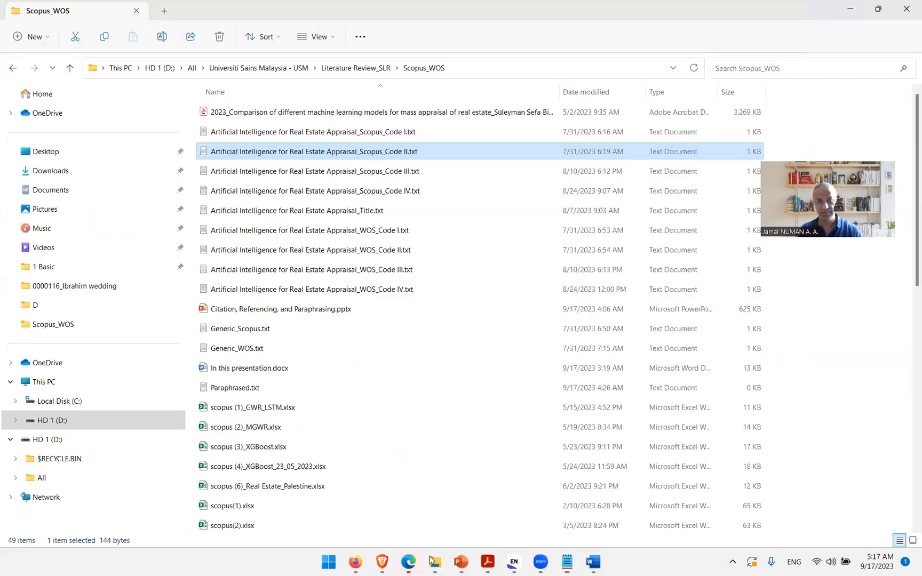
double_click(401, 171)
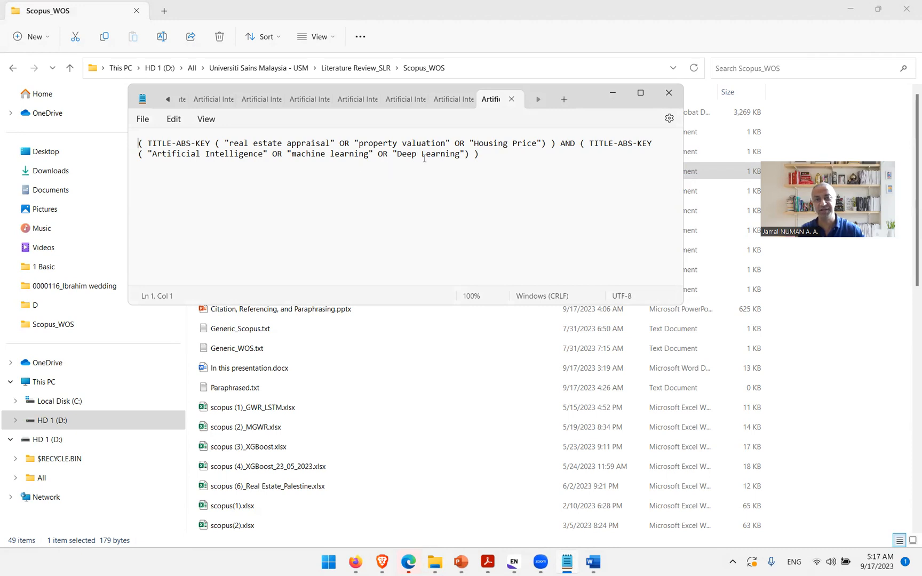
Step: Copy the Code III query into Scopus advanced search, replacing the previous query string, and run the search
drag(480, 155, 125, 143)
key(ctrl+c)
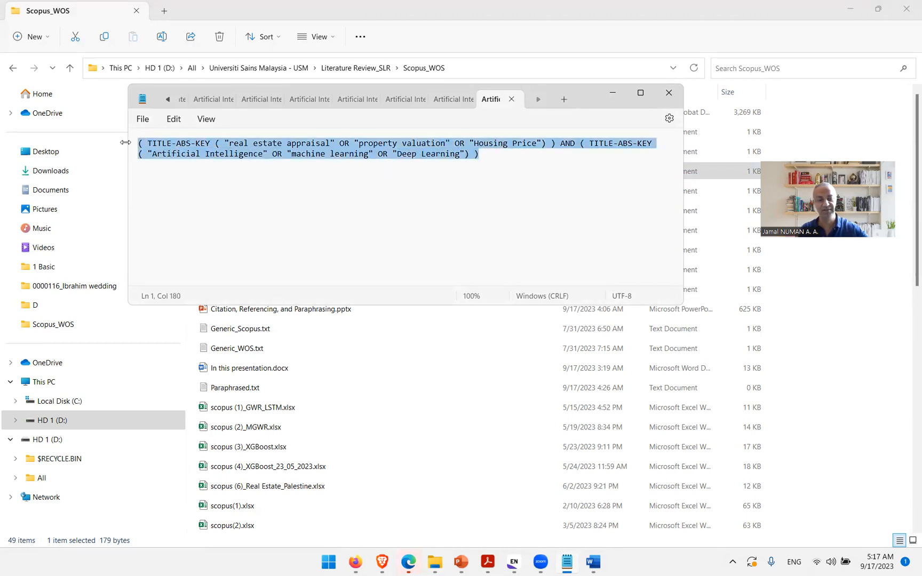
click(358, 565)
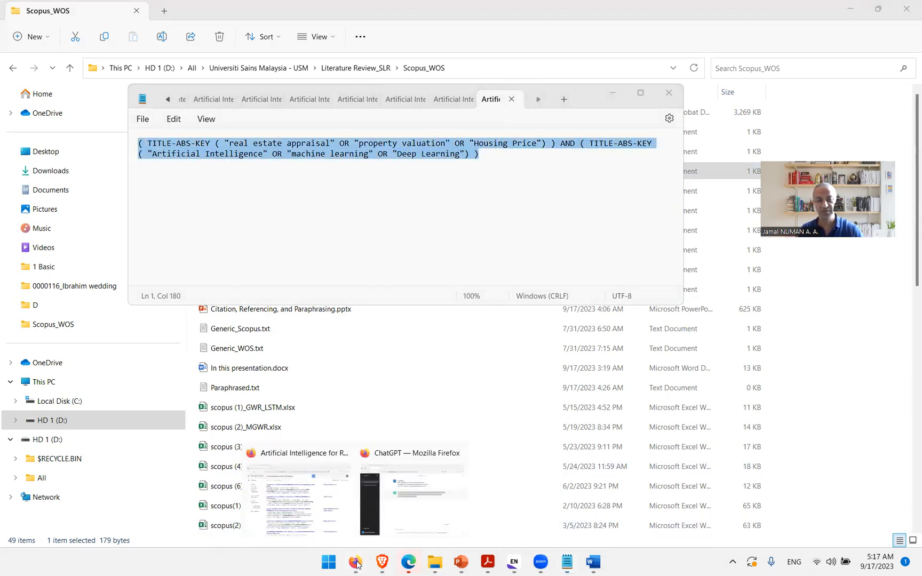
click(382, 562)
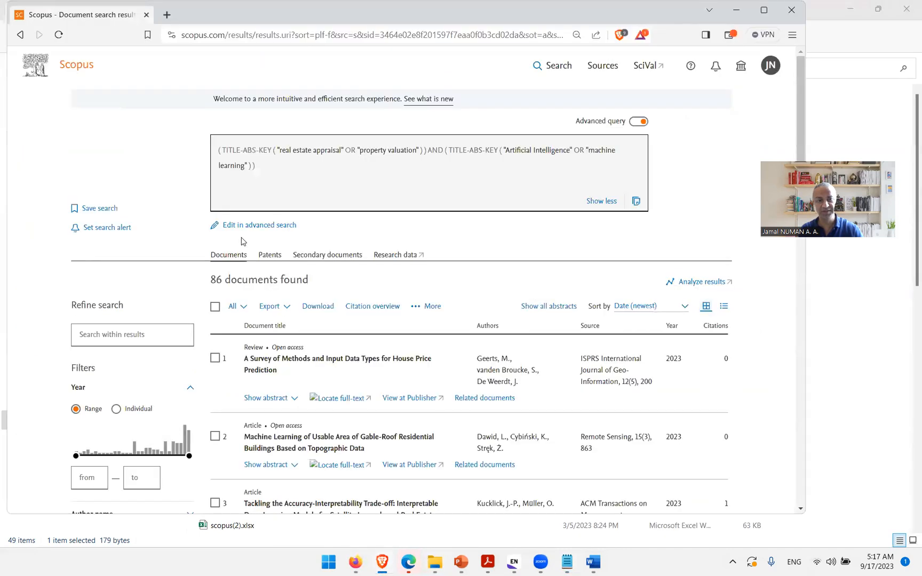
click(271, 231)
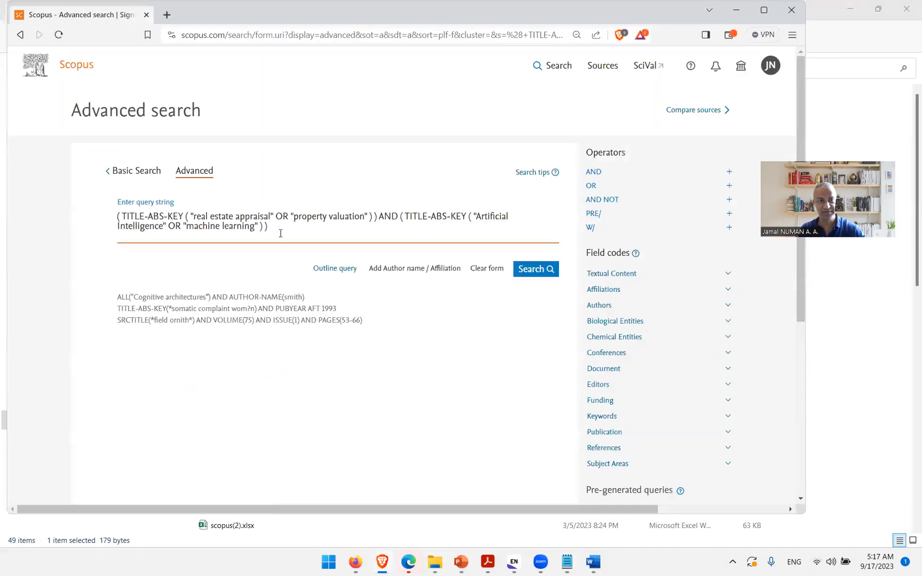
key(ctrl+a)
key(BackSpace)
key(ctrl+v)
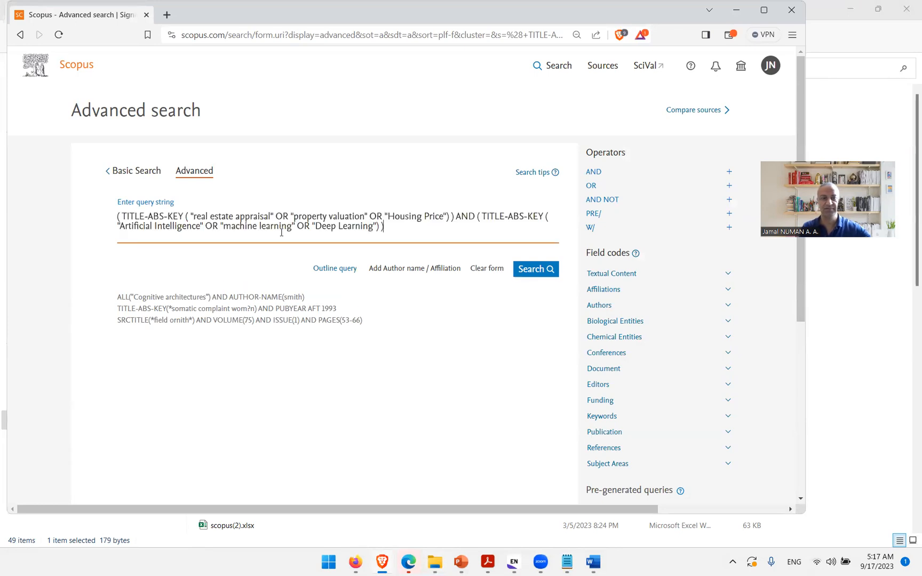
click(538, 270)
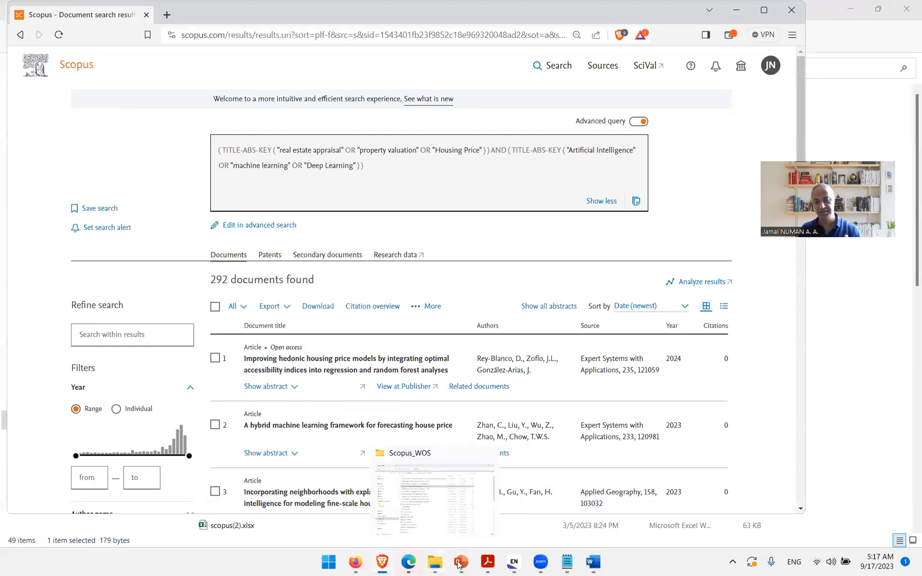
Step: Open Artificial Intelligence for Real Estate Appraisal_Scopus_Code IV.txt, enlarge the Notepad window and scroll through the long query
click(435, 563)
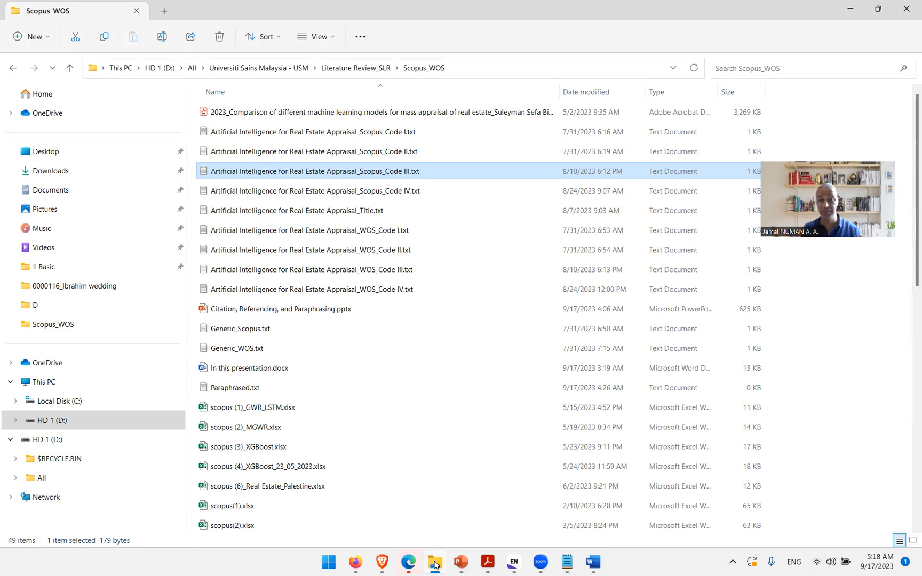
double_click(414, 190)
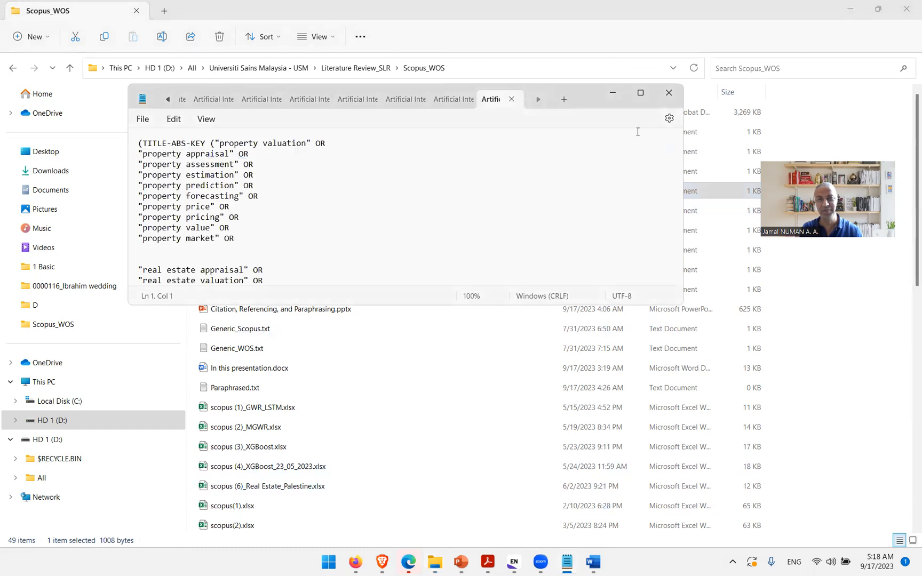
drag(683, 307, 725, 509)
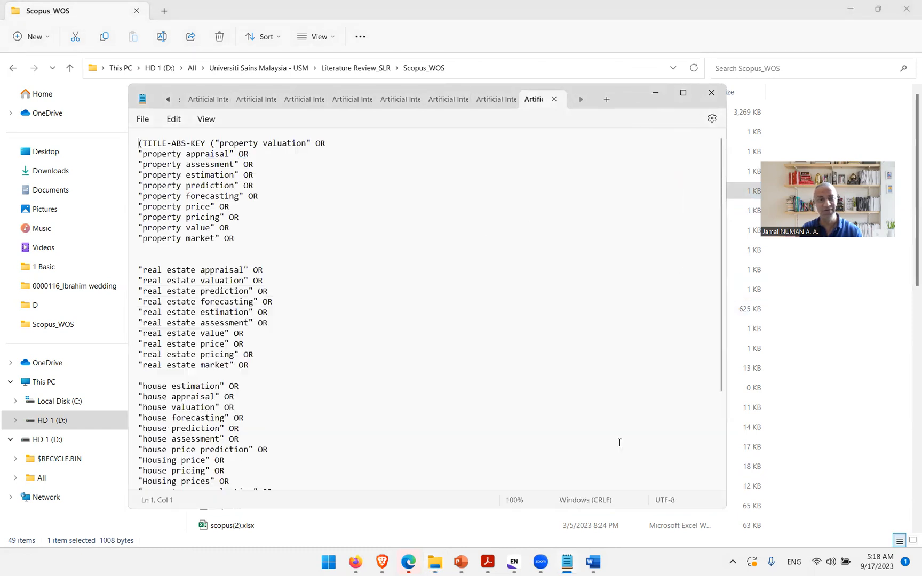
scroll(341, 276, down, 4)
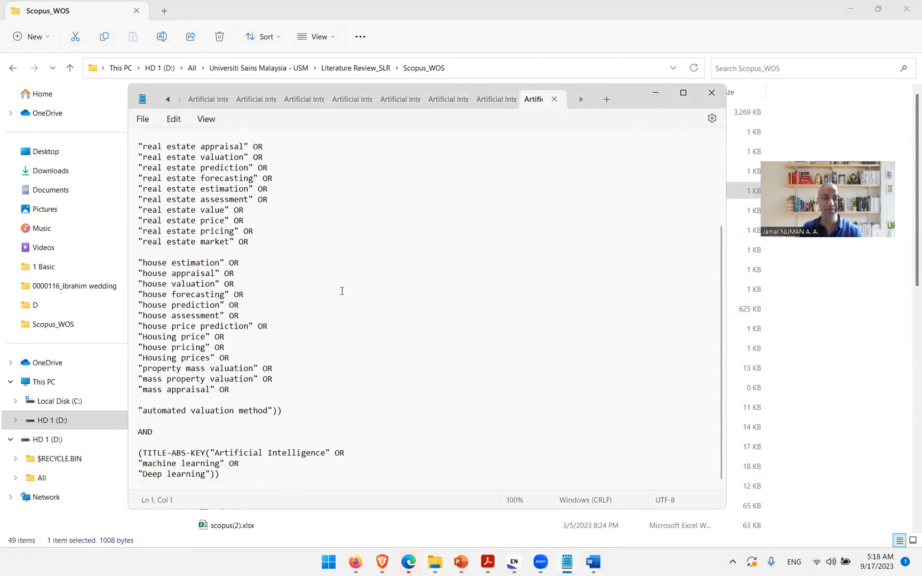
Step: Copy the Code IV query into Scopus advanced search, replacing the previous query string, run the search and scroll through the query on the results page
scroll(342, 291, up, 6)
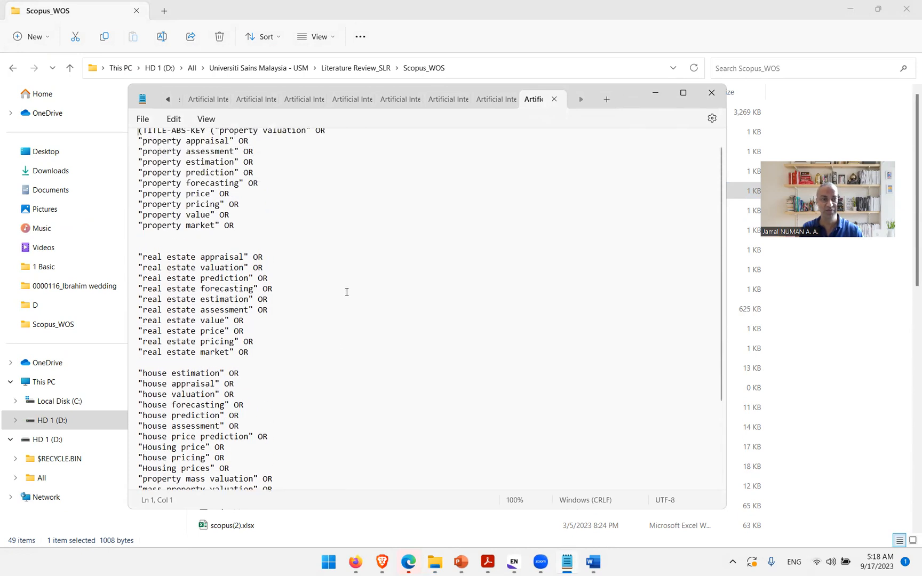
key(ctrl+a)
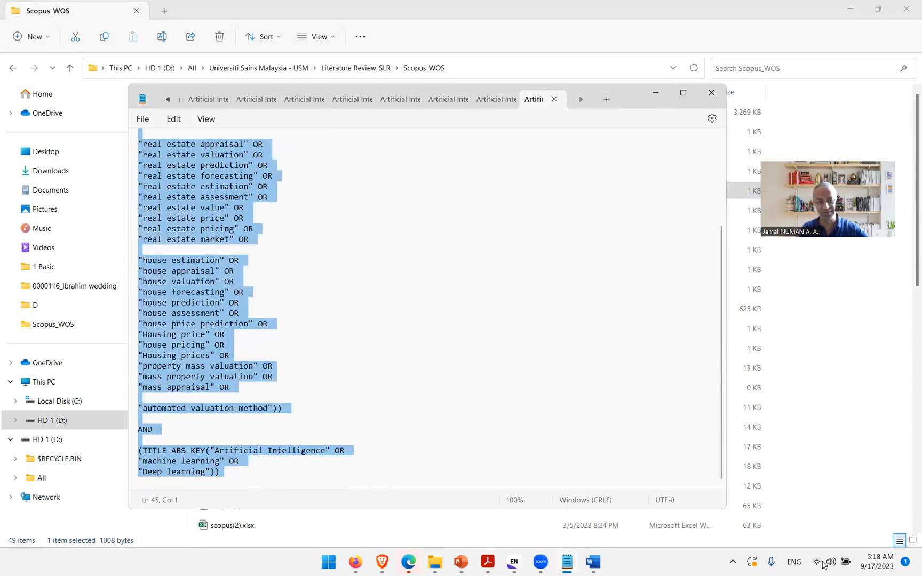
click(920, 574)
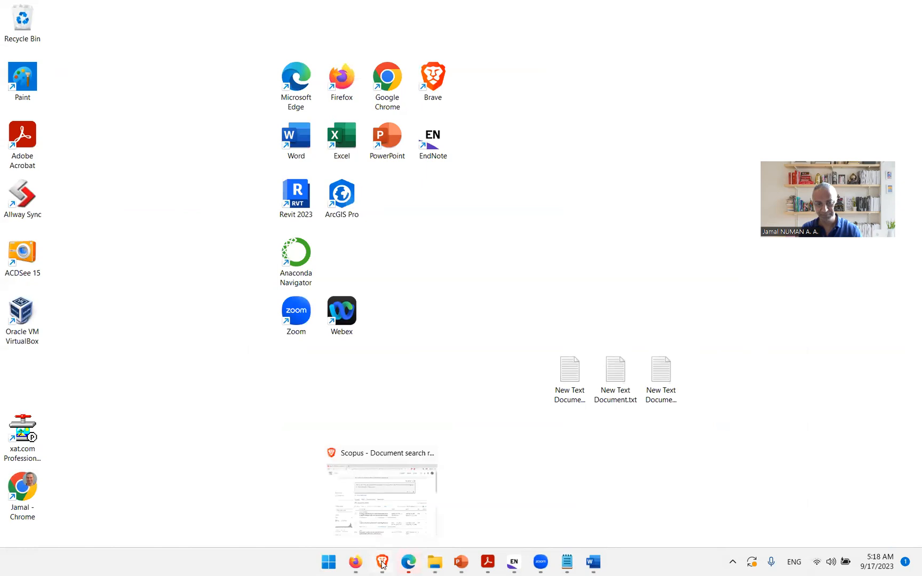
click(381, 562)
click(276, 230)
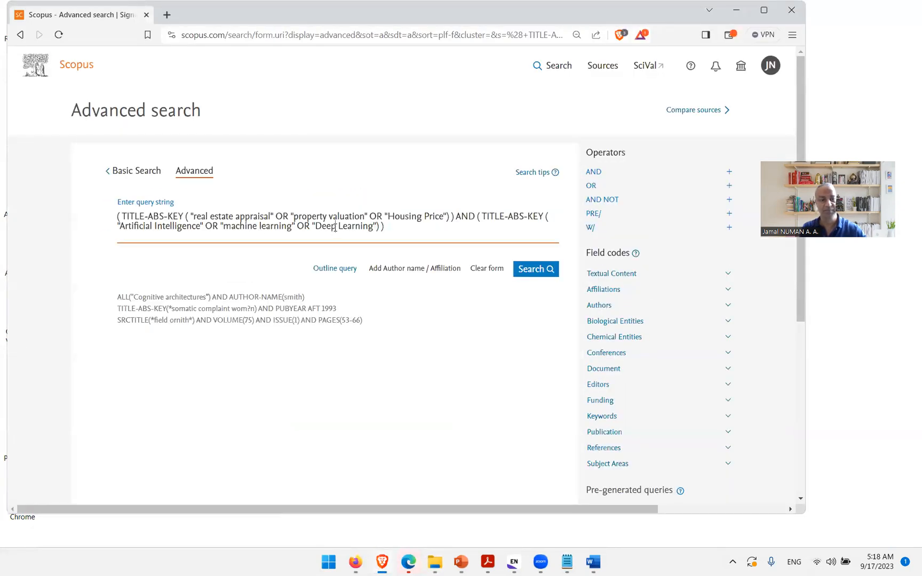
key(ctrl+a)
key(Delete)
key(ctrl+v)
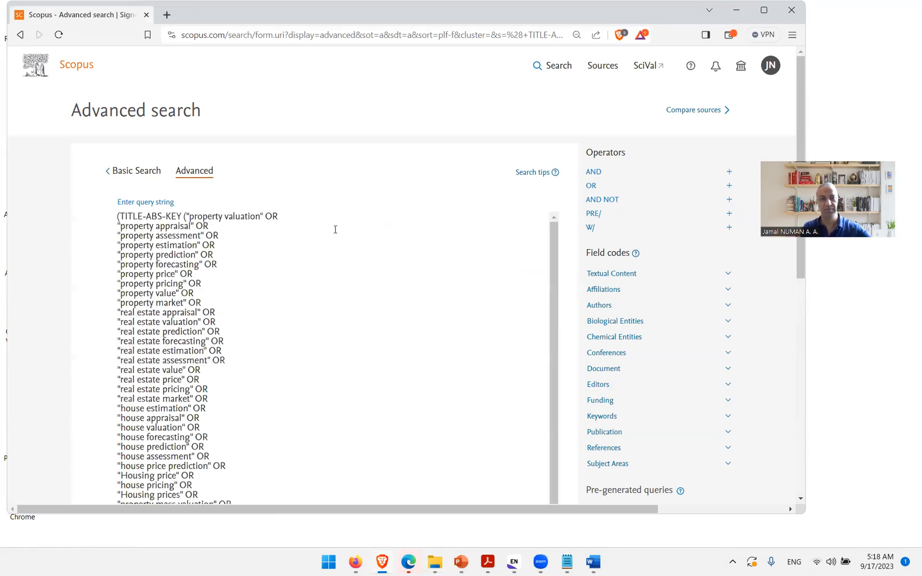
scroll(374, 321, down, 8)
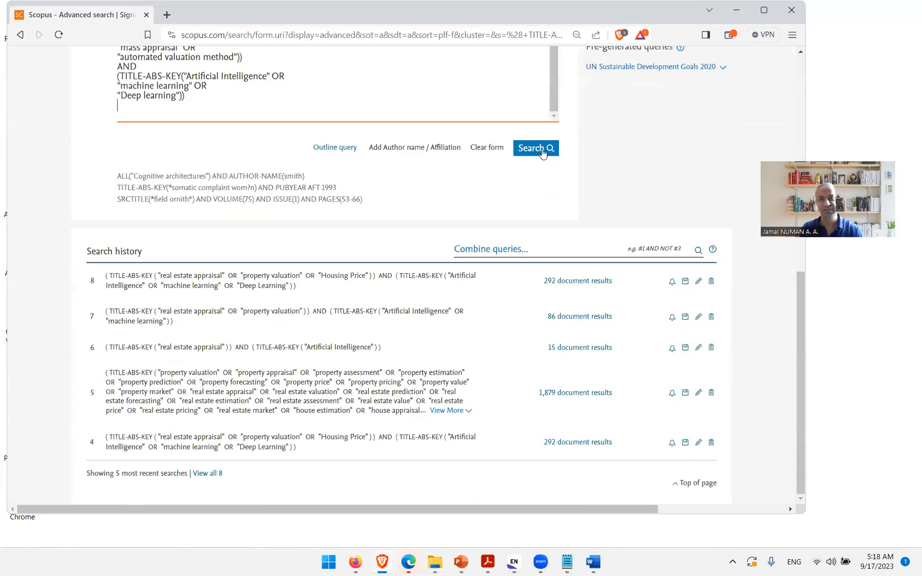
click(542, 150)
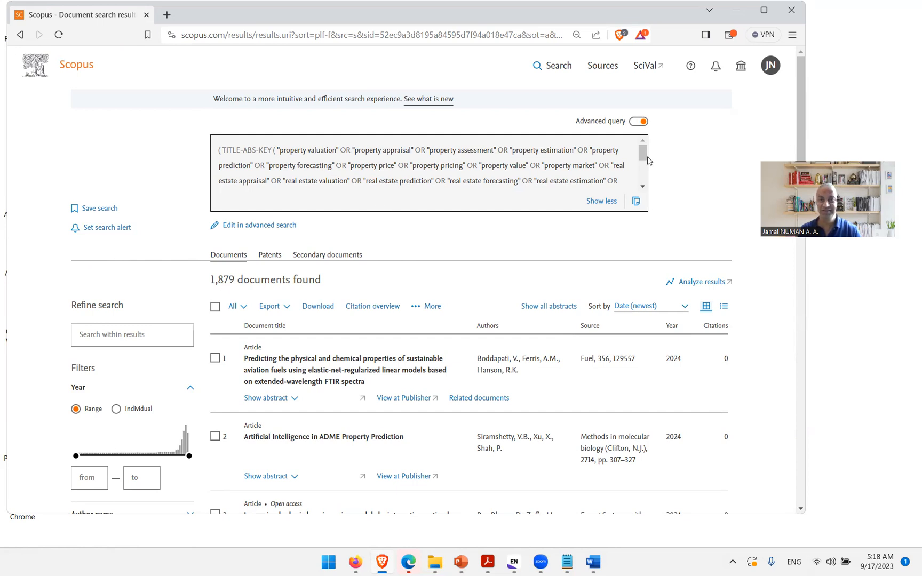
mouse_move(644, 164)
mouse_down()
mouse_move(641, 186)
mouse_move(642, 152)
mouse_up()
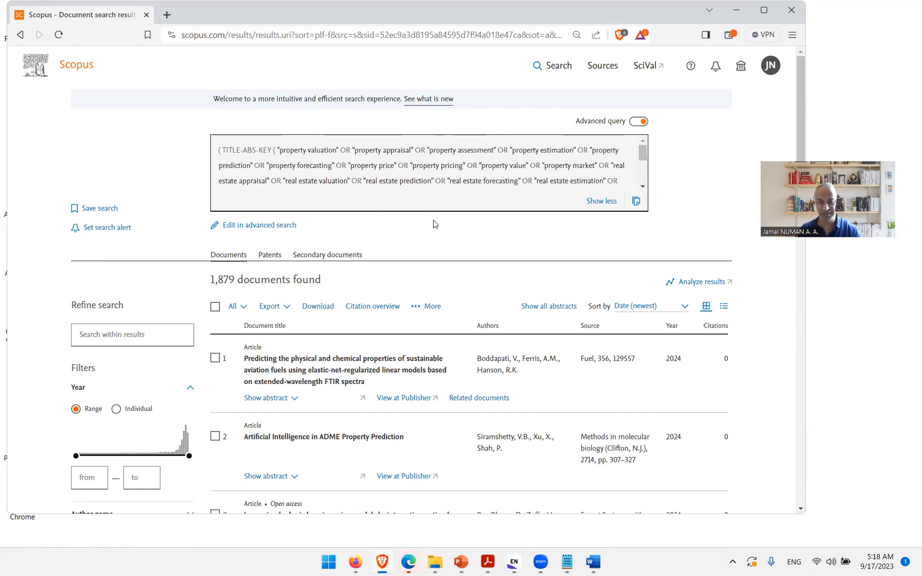
Step: Open the Artificial Intelligence for Real Estate Appraisal_WOS_Code I.txt query file
click(435, 563)
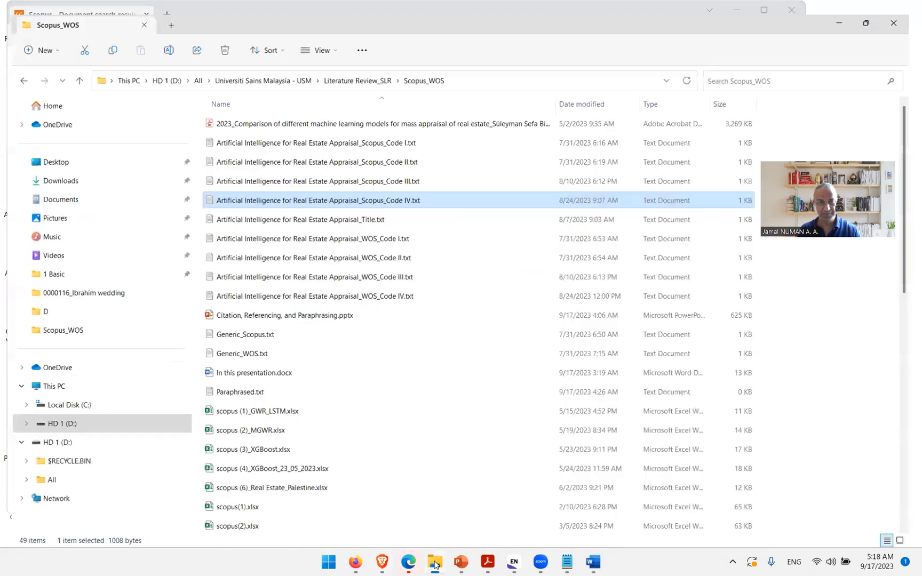
click(390, 232)
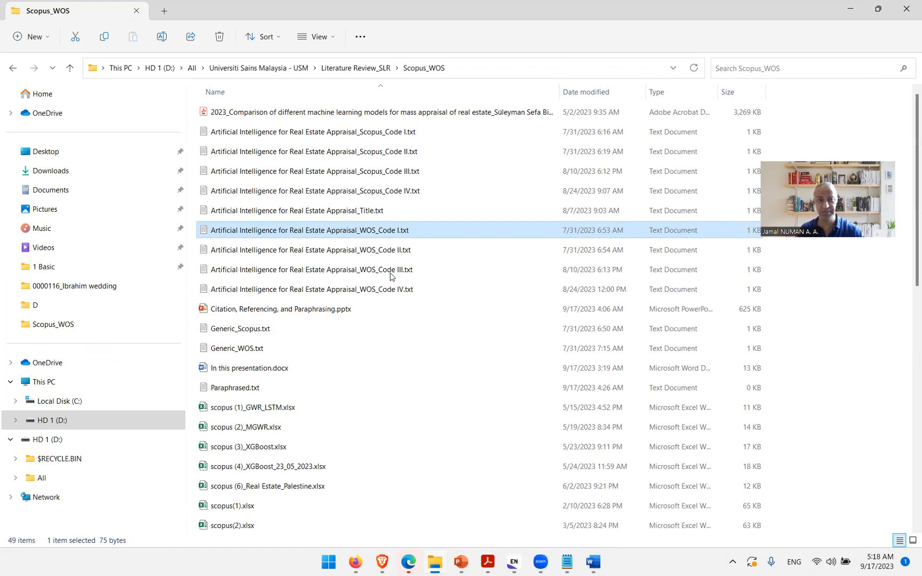
double_click(400, 230)
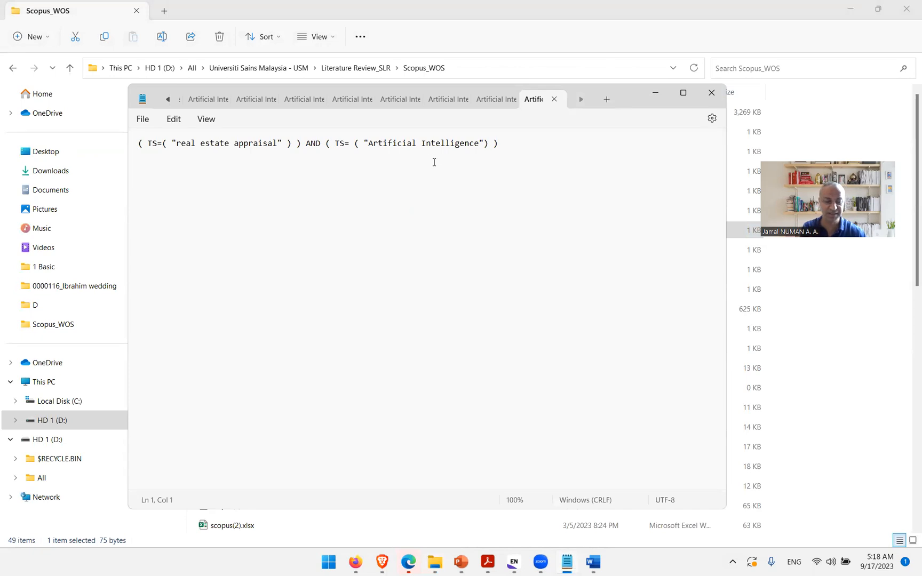
Step: Copy the WOS Code I query into the Web of Science advanced search, replacing the previous query, run it and scroll the results
key(ctrl+a)
key(ctrl+c)
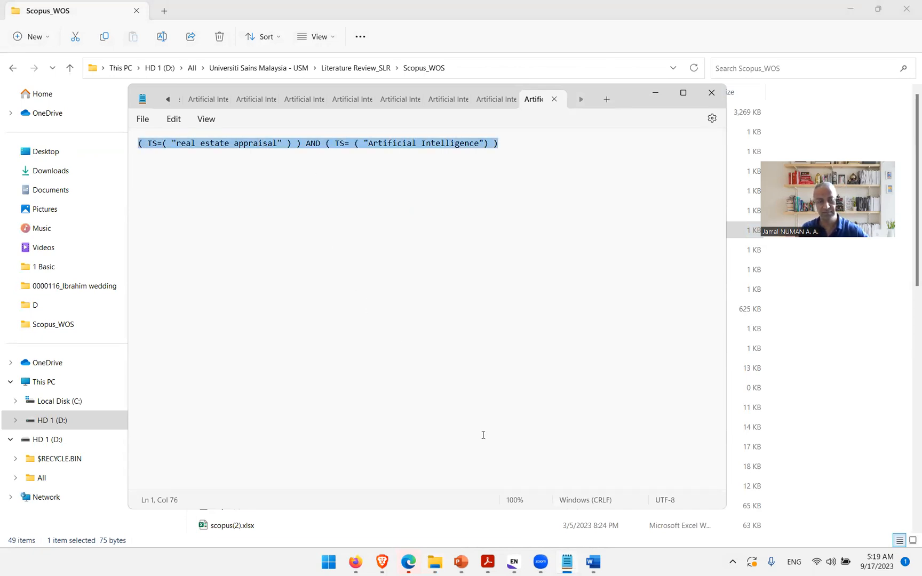
click(408, 562)
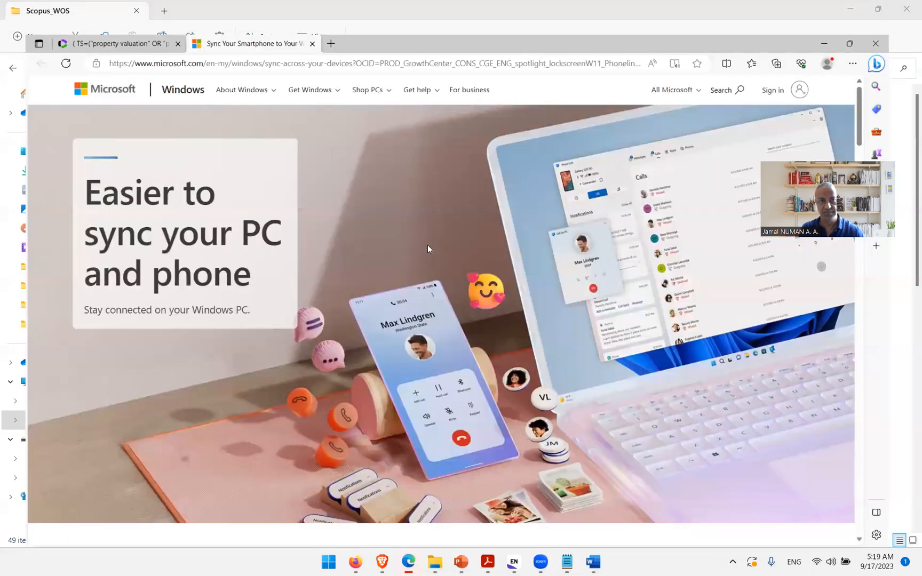
click(307, 10)
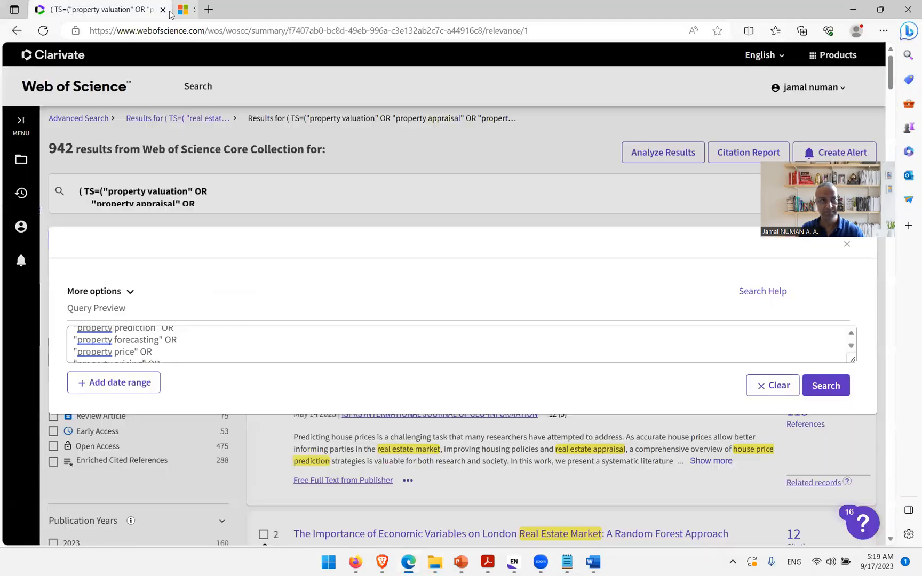
click(201, 357)
key(ctrl+a)
key(BackSpace)
key(ctrl+v)
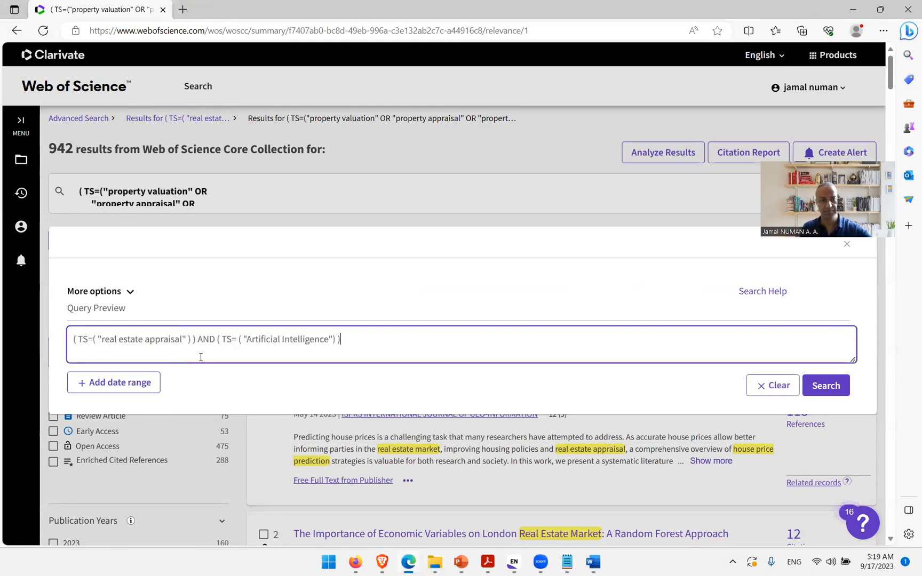
click(817, 393)
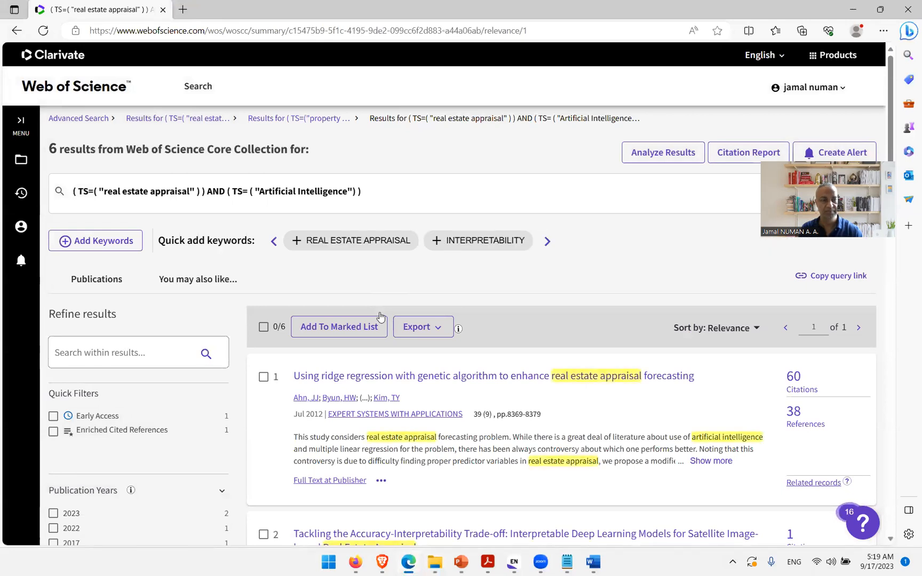
scroll(381, 317, down, 3)
scroll(323, 197, up, 3)
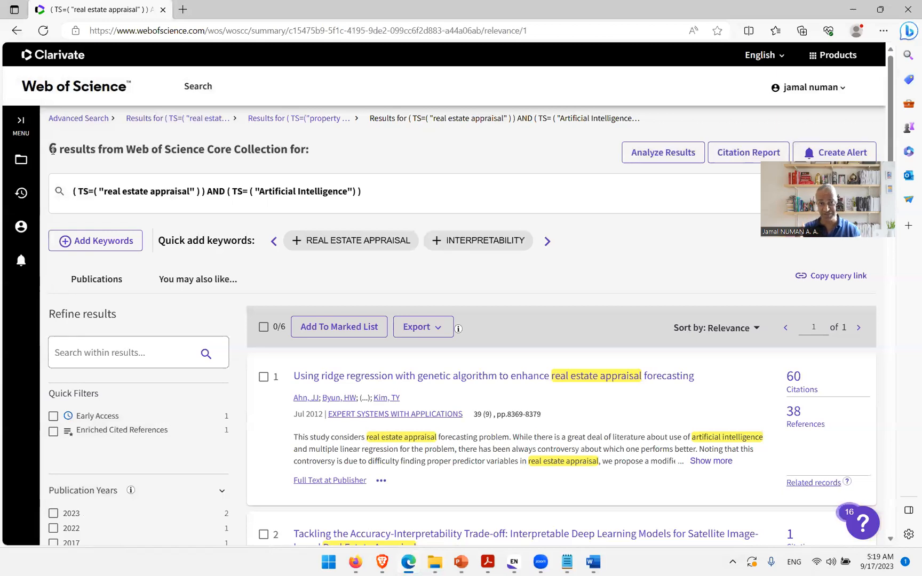
scroll(550, 317, down, 5)
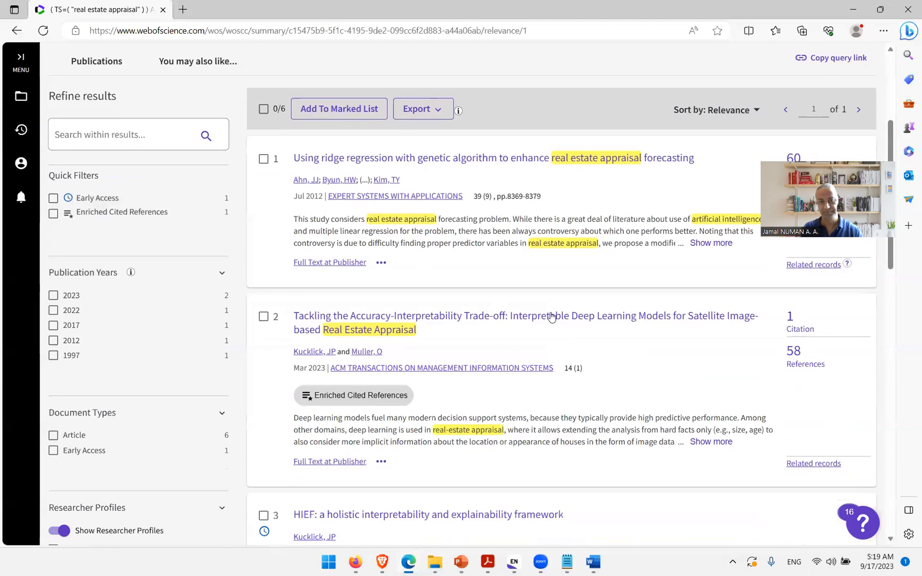
scroll(552, 316, down, 9)
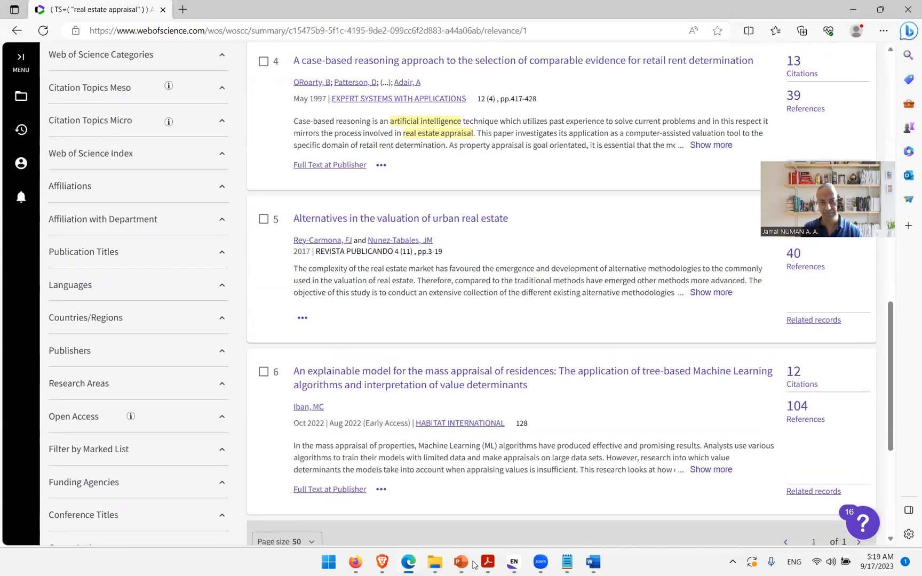
scroll(550, 320, up, 10)
Step: Open Artificial Intelligence for Real Estate Appraisal_WOS_Code II.txt and select its whole query
click(567, 562)
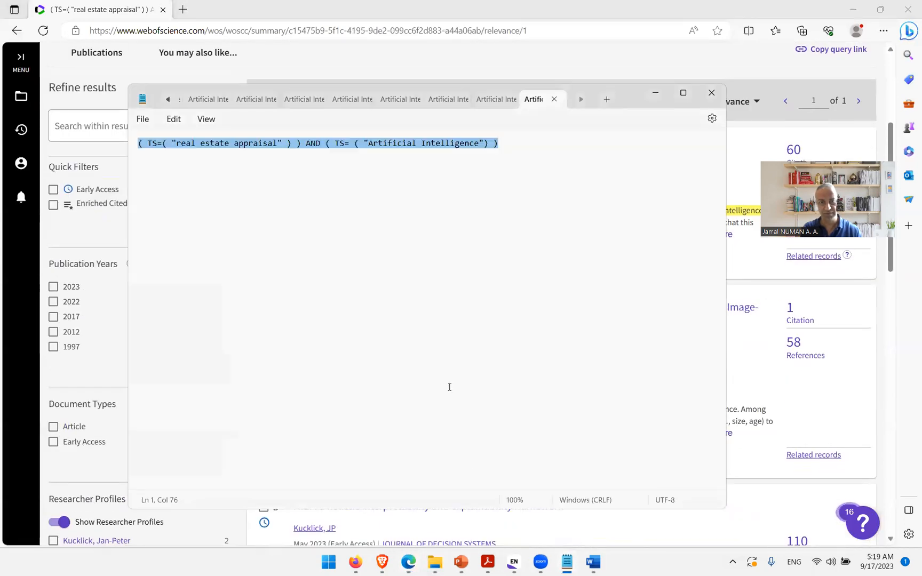
click(435, 562)
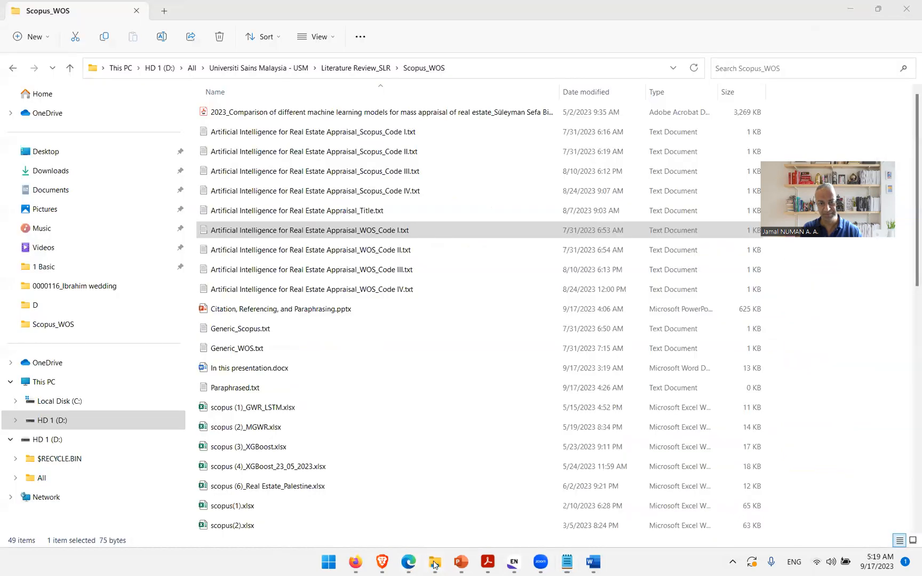
double_click(404, 249)
click(439, 146)
key(ctrl+a)
key(ctrl+c)
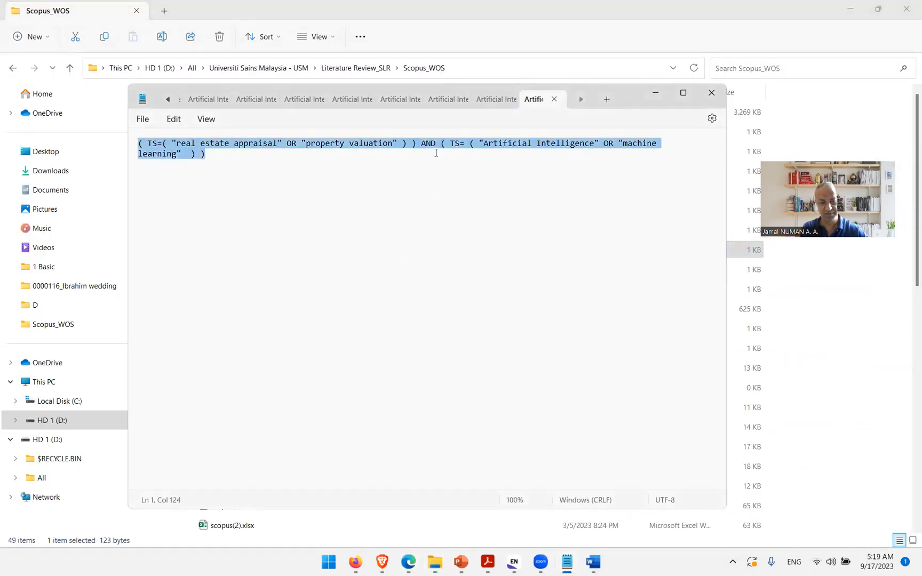
Step: Paste the WOS Code II query into the Web of Science search, replacing the previous query, and run it
click(409, 562)
scroll(294, 191, up, 4)
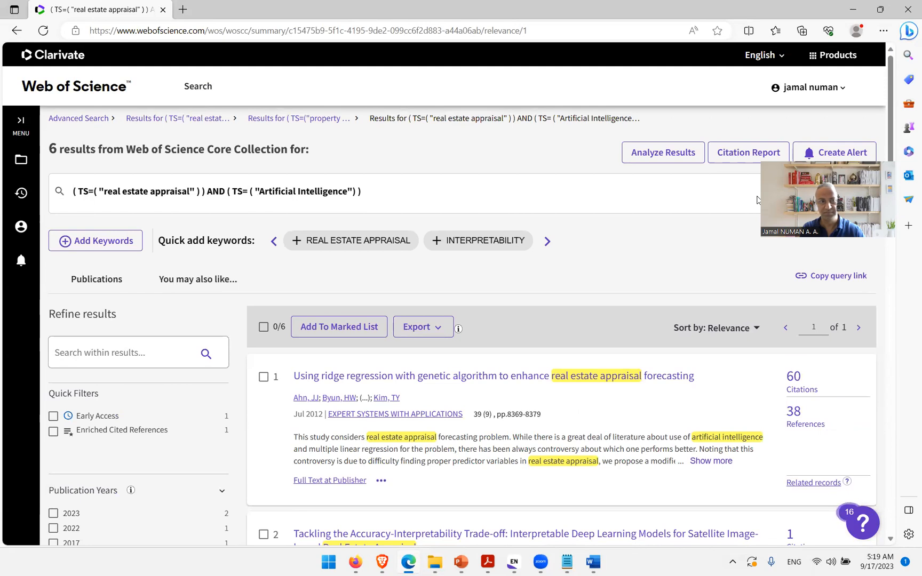
click(443, 195)
click(253, 330)
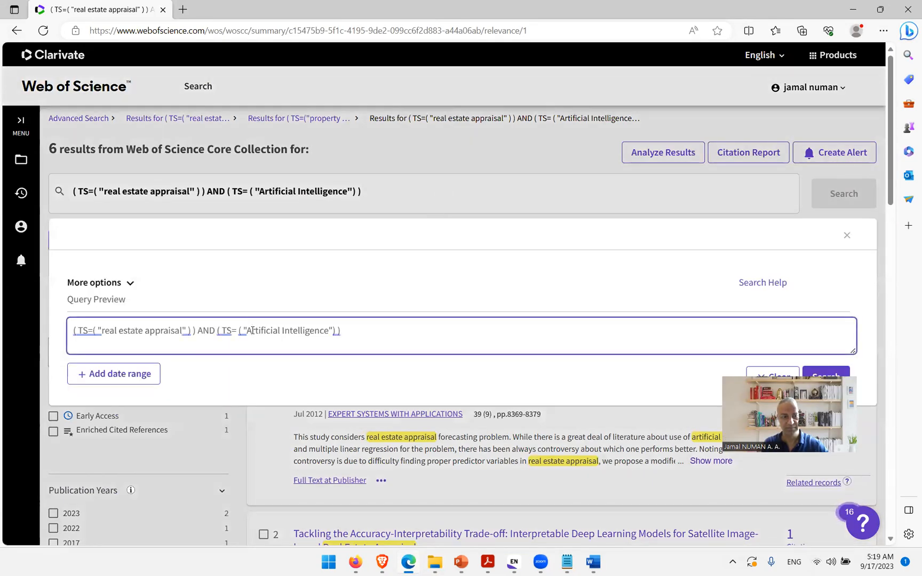
key(ctrl+a)
key(BackSpace)
key(ctrl+v)
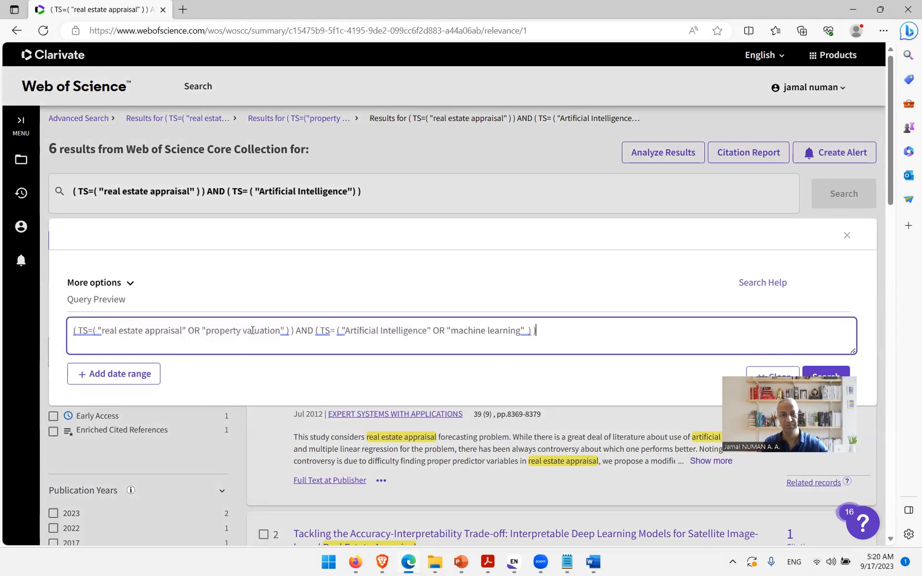
scroll(336, 299, down, 3)
key(Return)
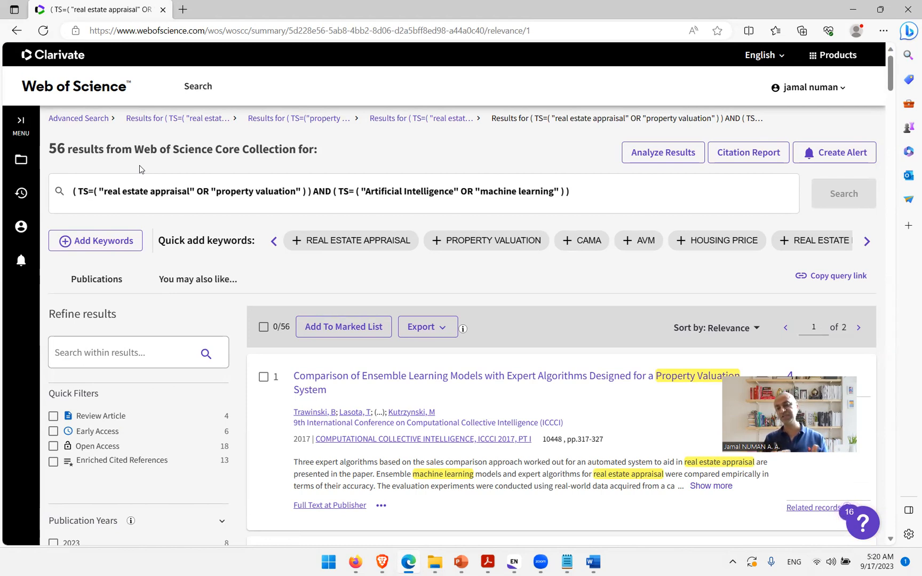
Step: Switch to Google Scholar and open the Advanced search dialog for the Artificial Intelligence for Real Estate Appraisal query
click(918, 563)
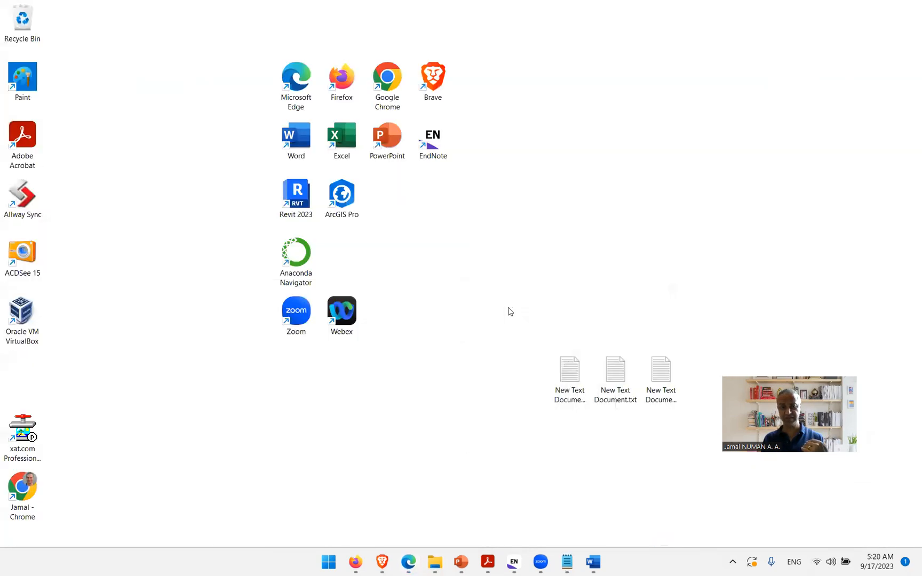
mouse_move(365, 565)
click(289, 499)
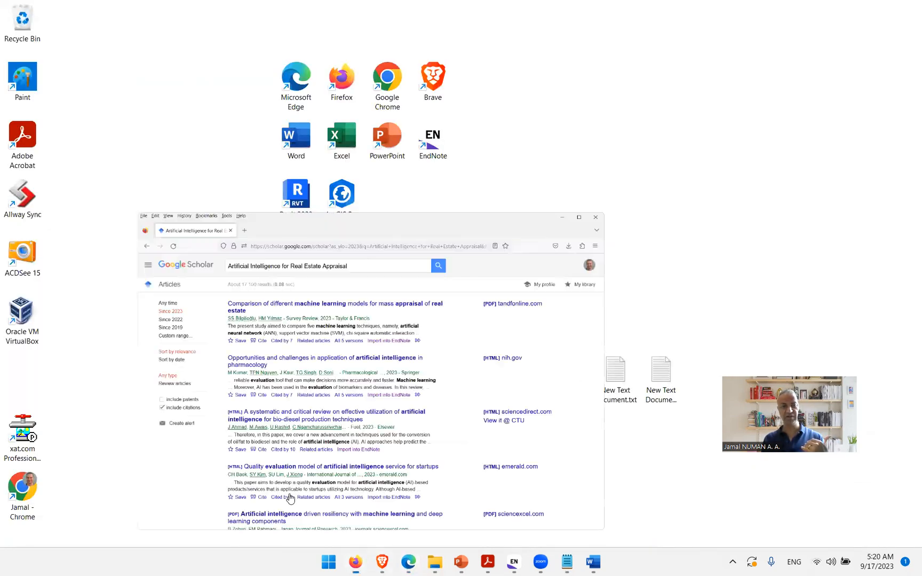
click(22, 95)
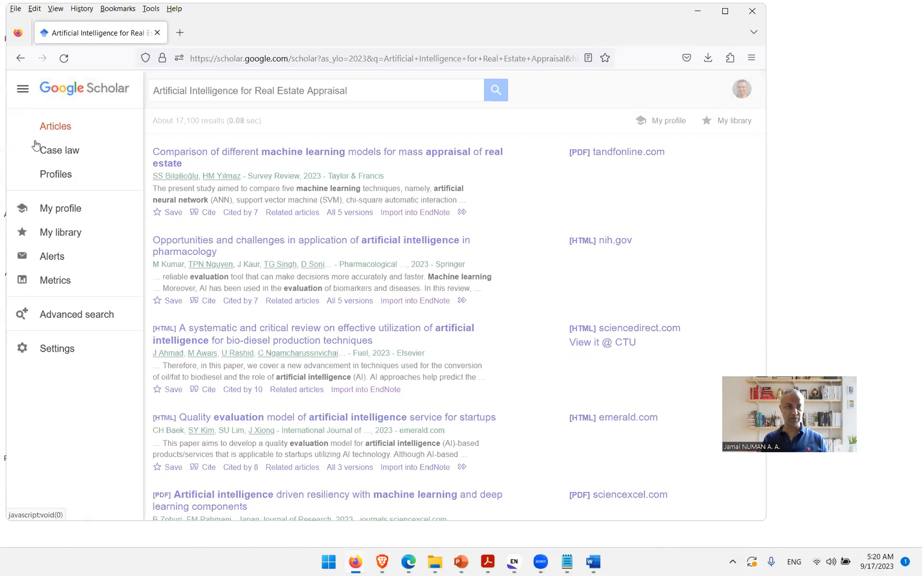
click(91, 319)
drag(382, 183, 360, 181)
click(397, 209)
click(415, 235)
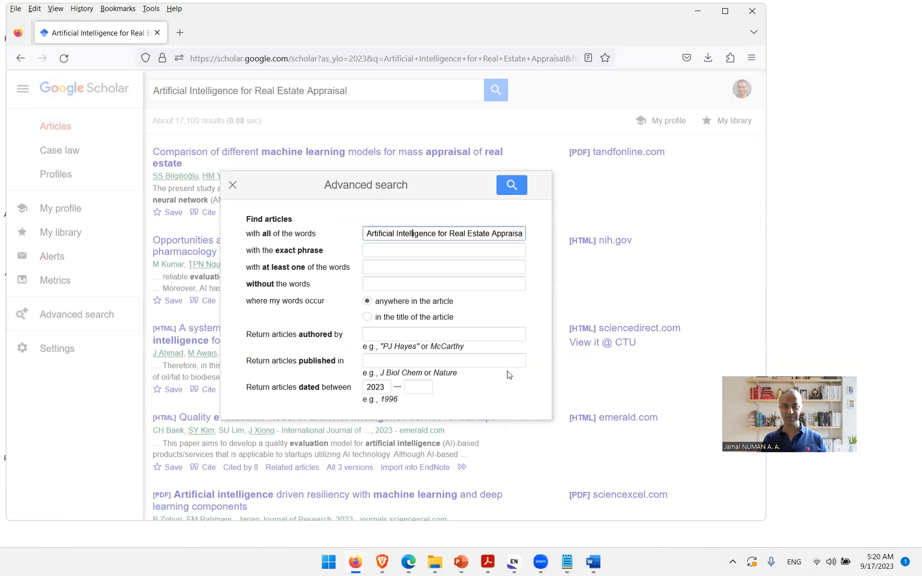